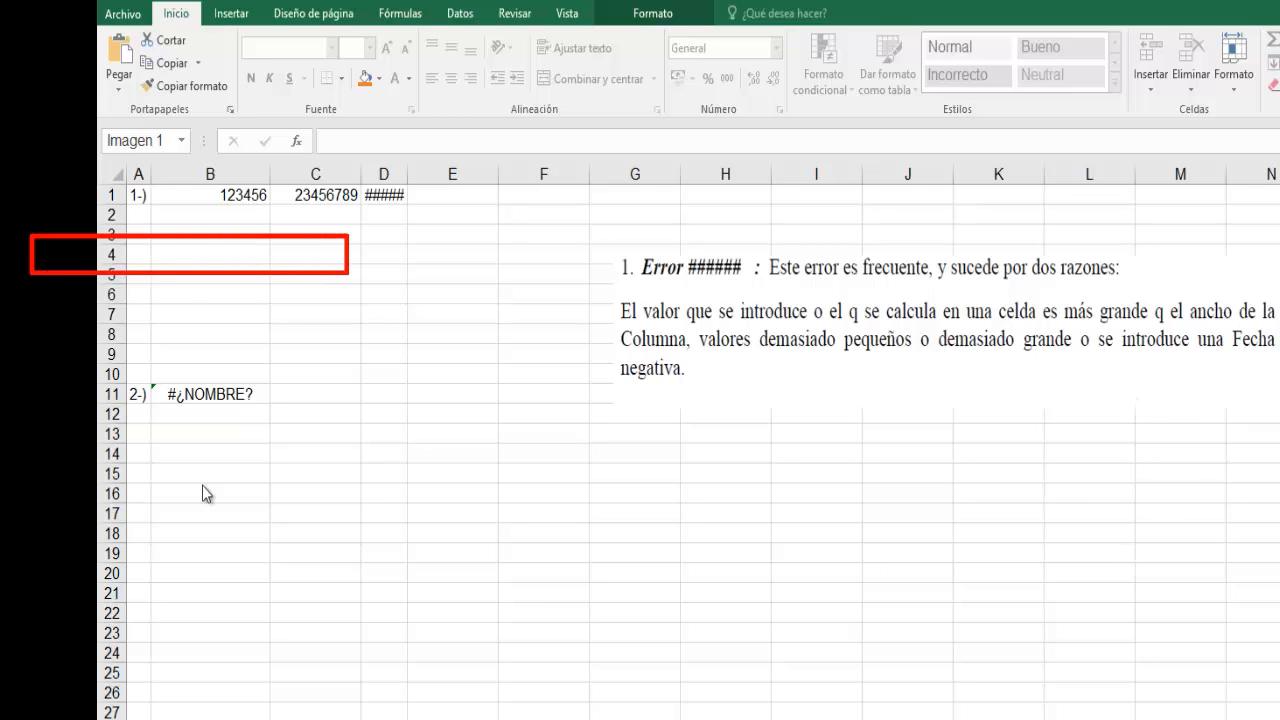
Move the picture explaining the ###### error slightly up and closer to the values in row 1
{"action": "left_click", "coordinate": [381, 203]}
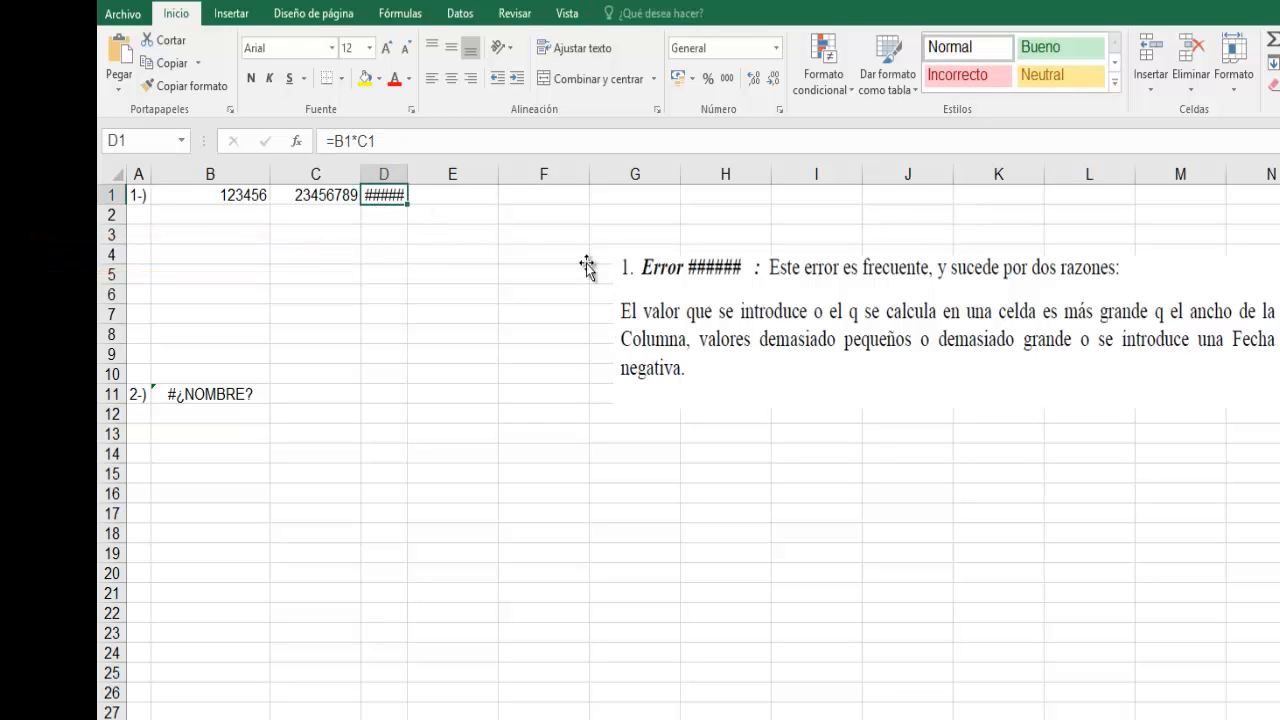
{"action": "left_click", "coordinate": [776, 296]}
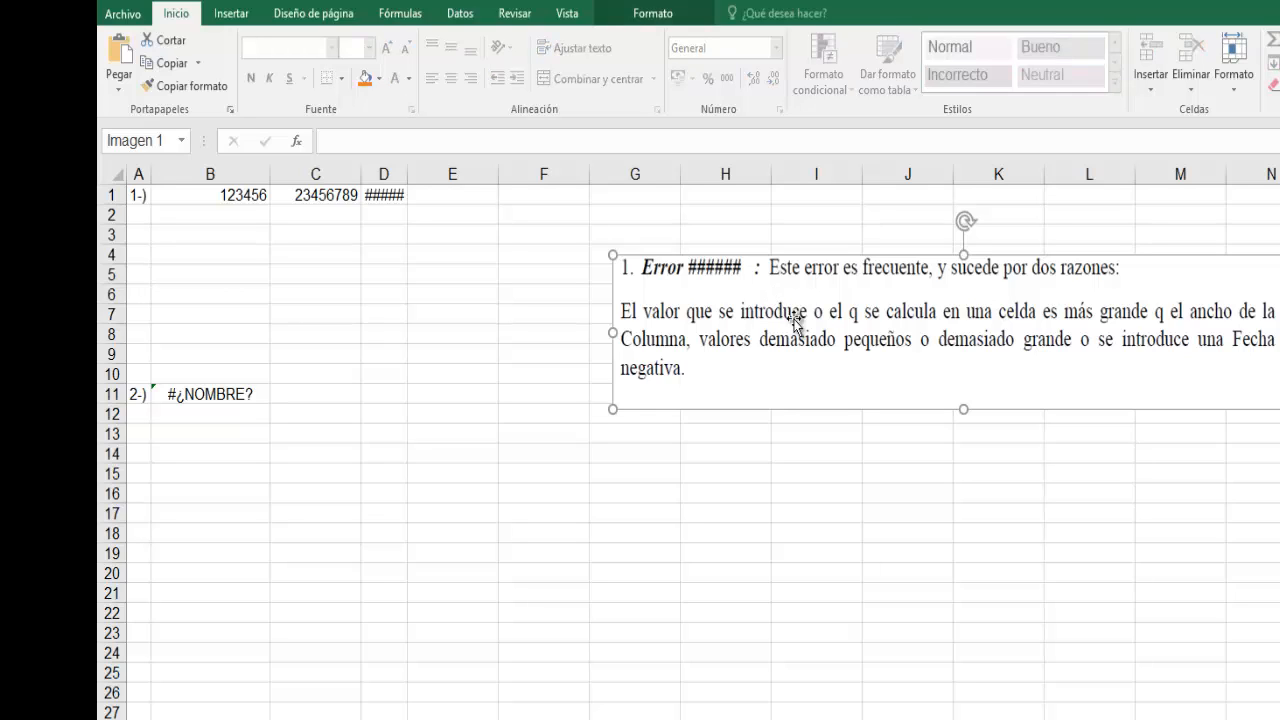
{"action": "left_click_drag", "start_coordinate": [815, 277], "coordinate": [749, 263]}
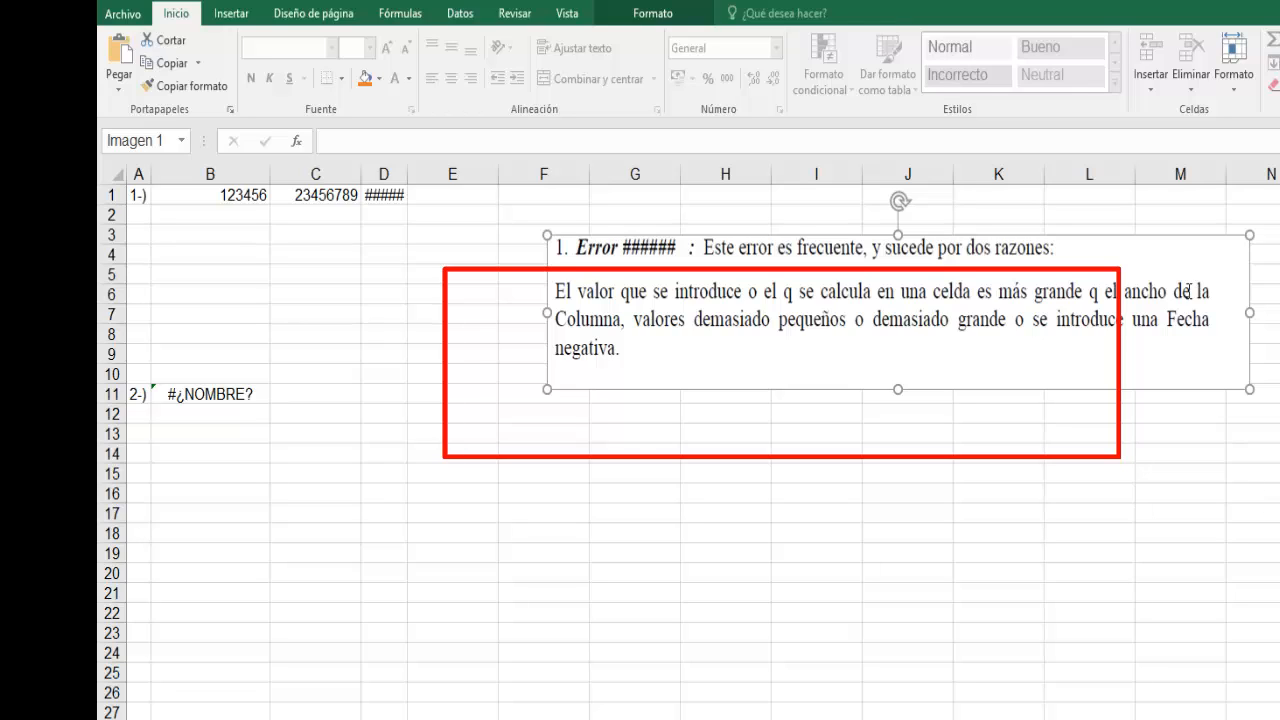
Check the two factors in B1 and C1, and widen column D to fit the product in D1
{"action": "left_click", "coordinate": [250, 195]}
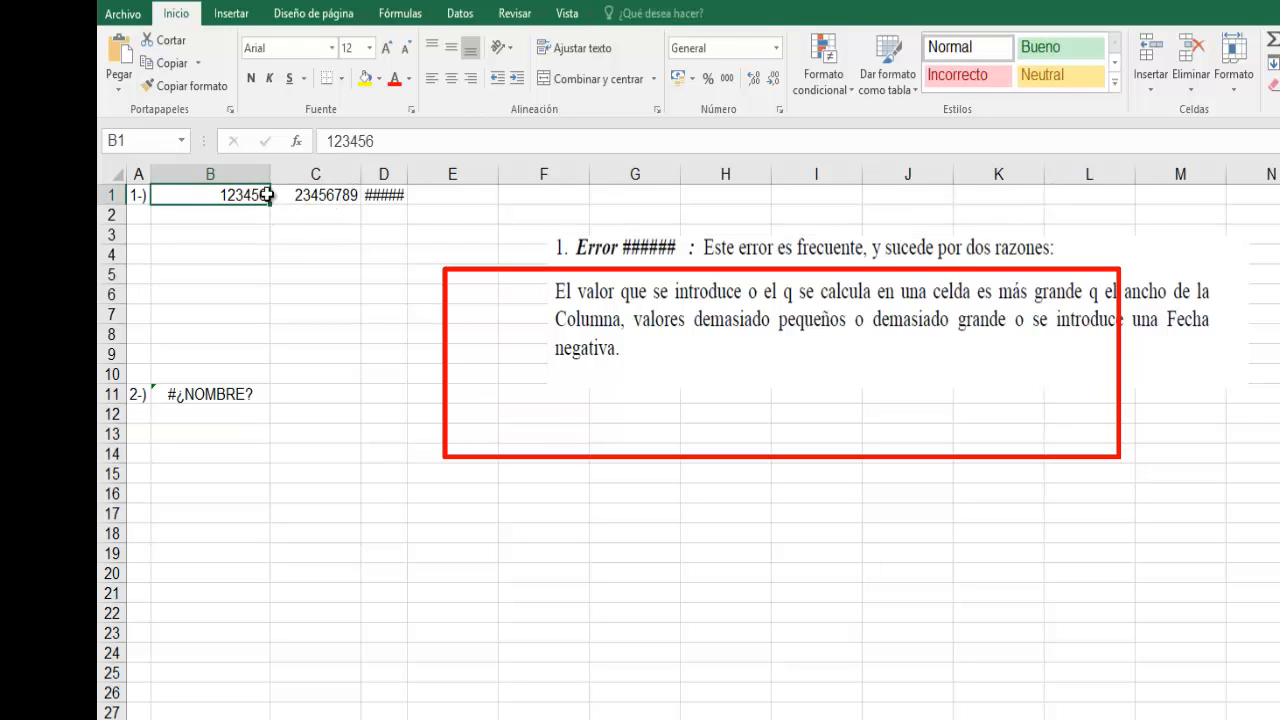
{"action": "left_click", "coordinate": [335, 195]}
{"action": "left_click", "coordinate": [386, 176]}
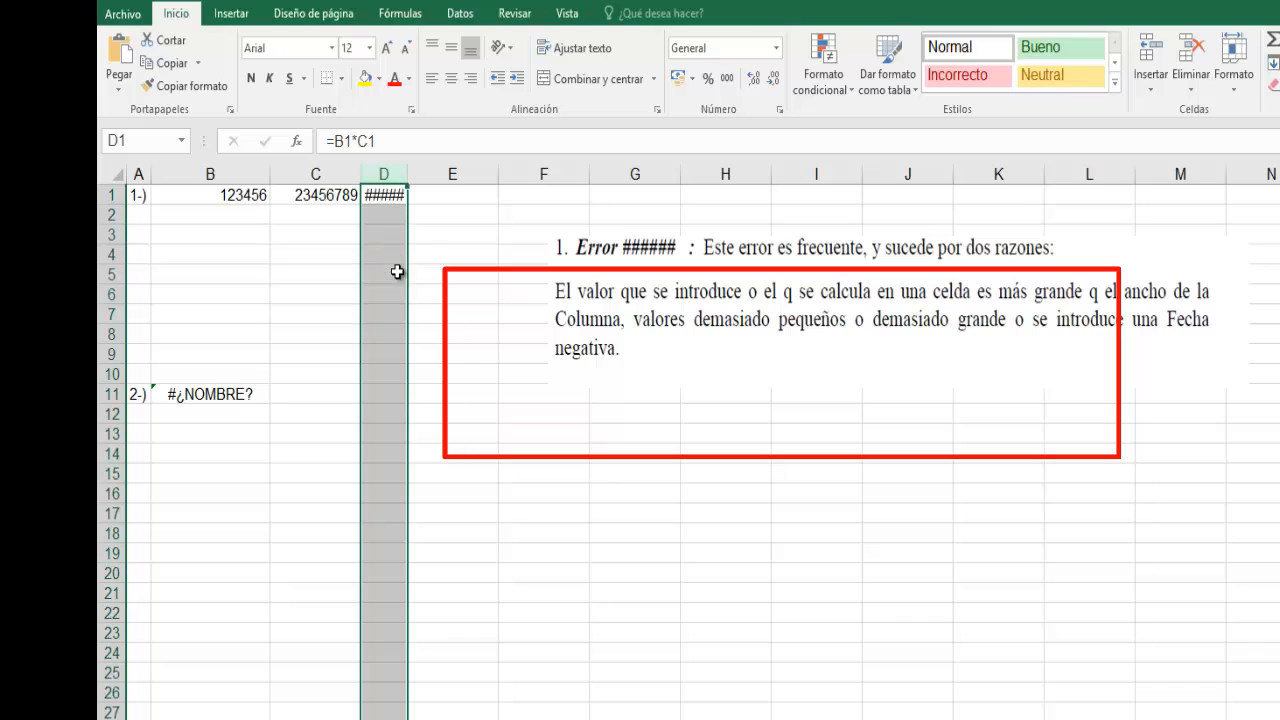
{"action": "left_click", "coordinate": [392, 198]}
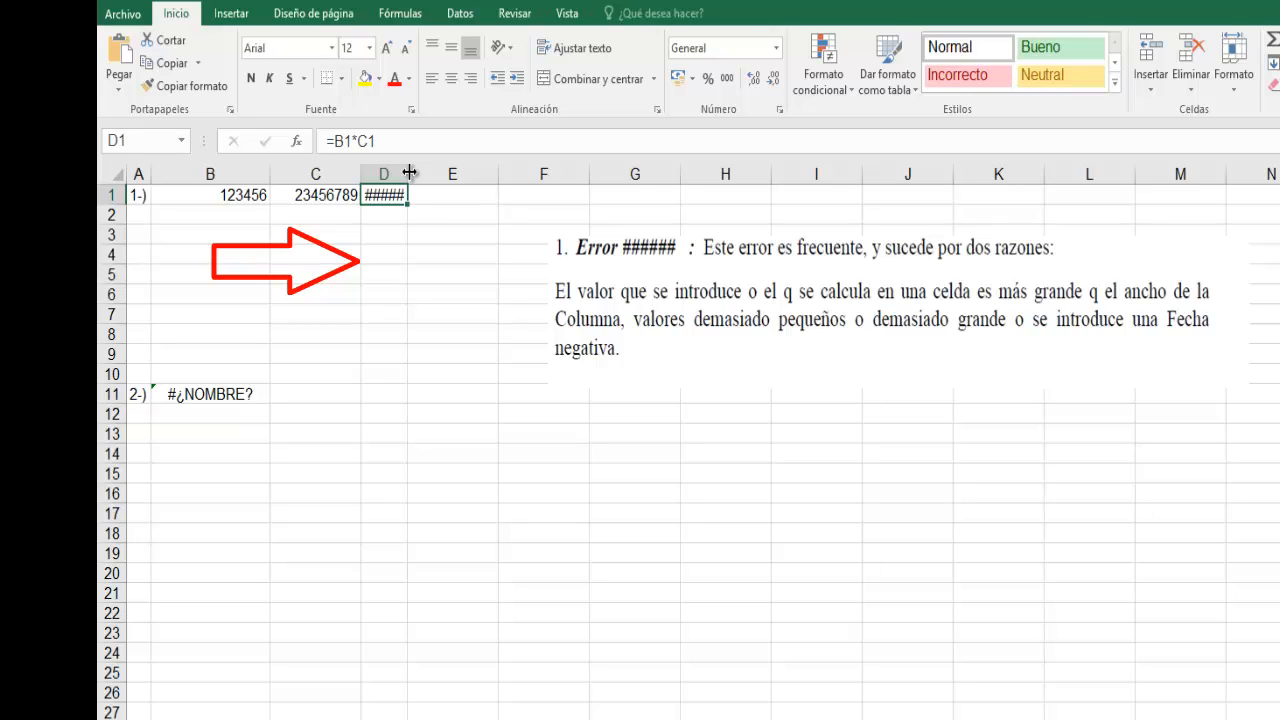
{"action": "left_click_drag", "start_coordinate": [409, 172], "coordinate": [465, 190]}
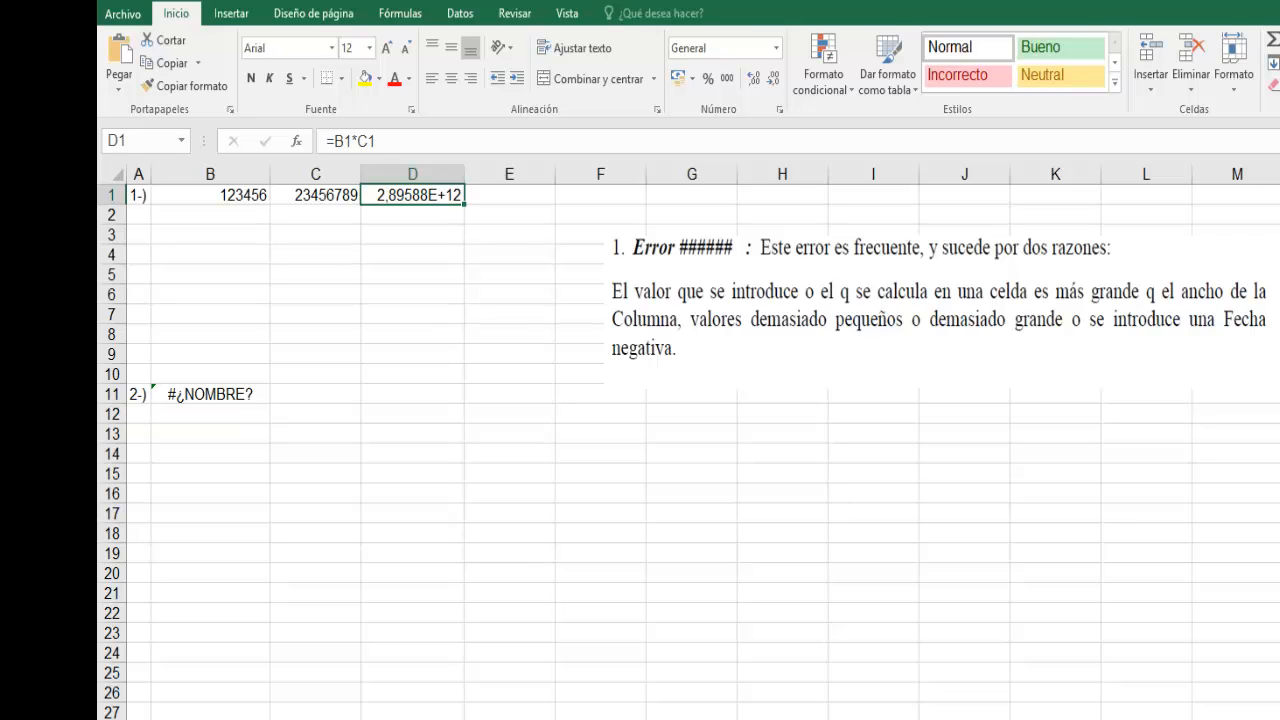
Paste the copied picture explaining the #¿NOMBRE? error and place it just below the ###### explanation picture
{"action": "left_click", "coordinate": [214, 392]}
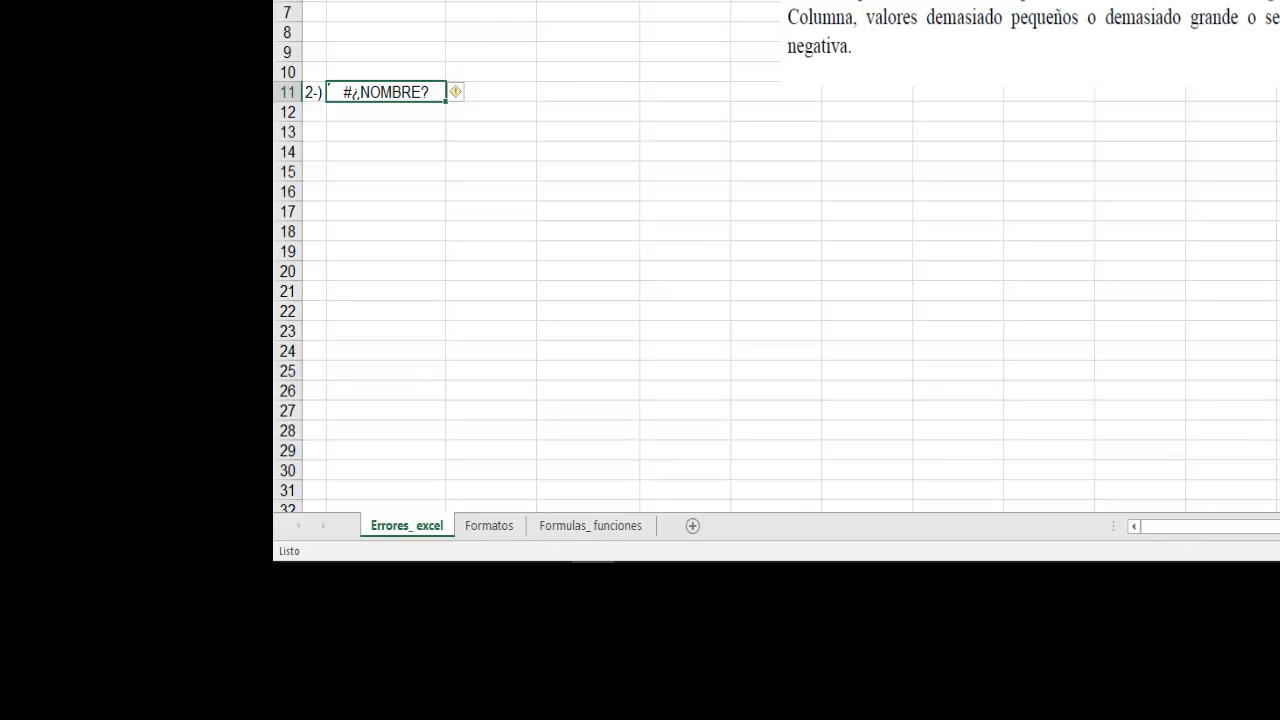
{"action": "left_click", "coordinate": [802, 111]}
{"action": "left_click", "coordinate": [834, 131]}
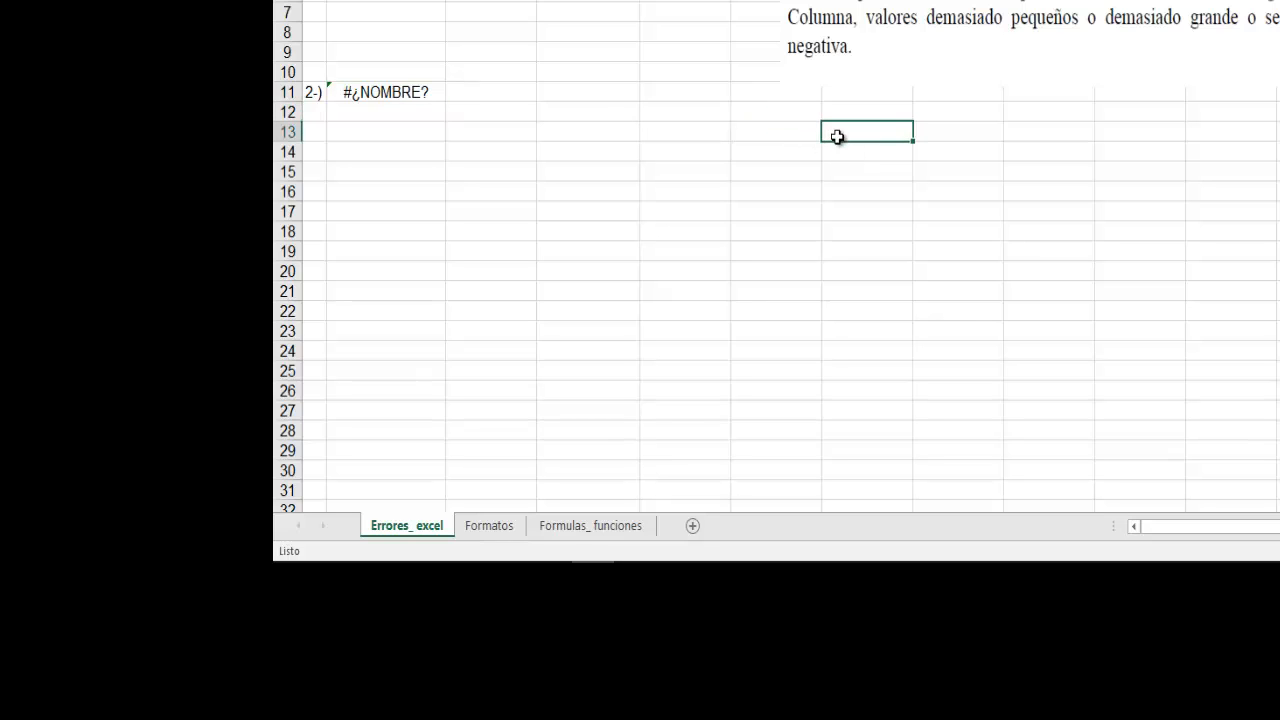
{"action": "key", "text": "ctrl+v"}
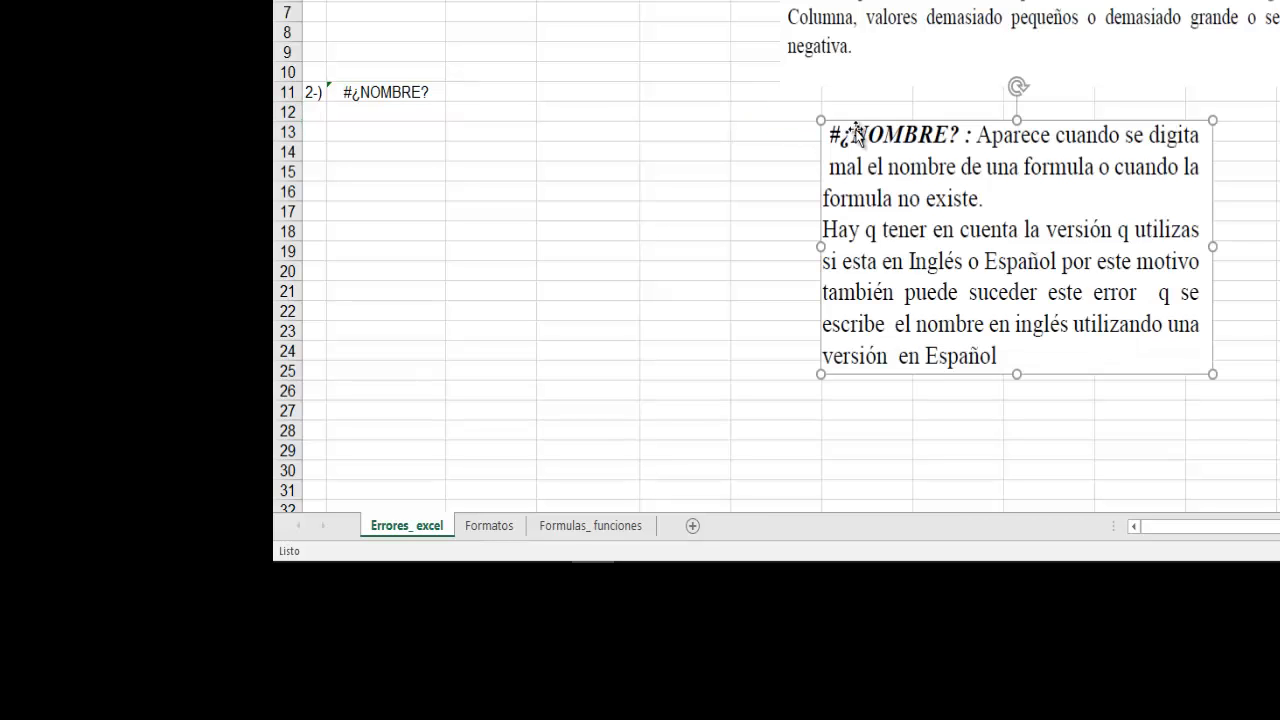
{"action": "left_click_drag", "start_coordinate": [857, 129], "coordinate": [772, 105]}
Try to correct the formula in B11 to =SUMA(B15), and consult the help for the SUMA function
{"action": "left_click", "coordinate": [418, 91]}
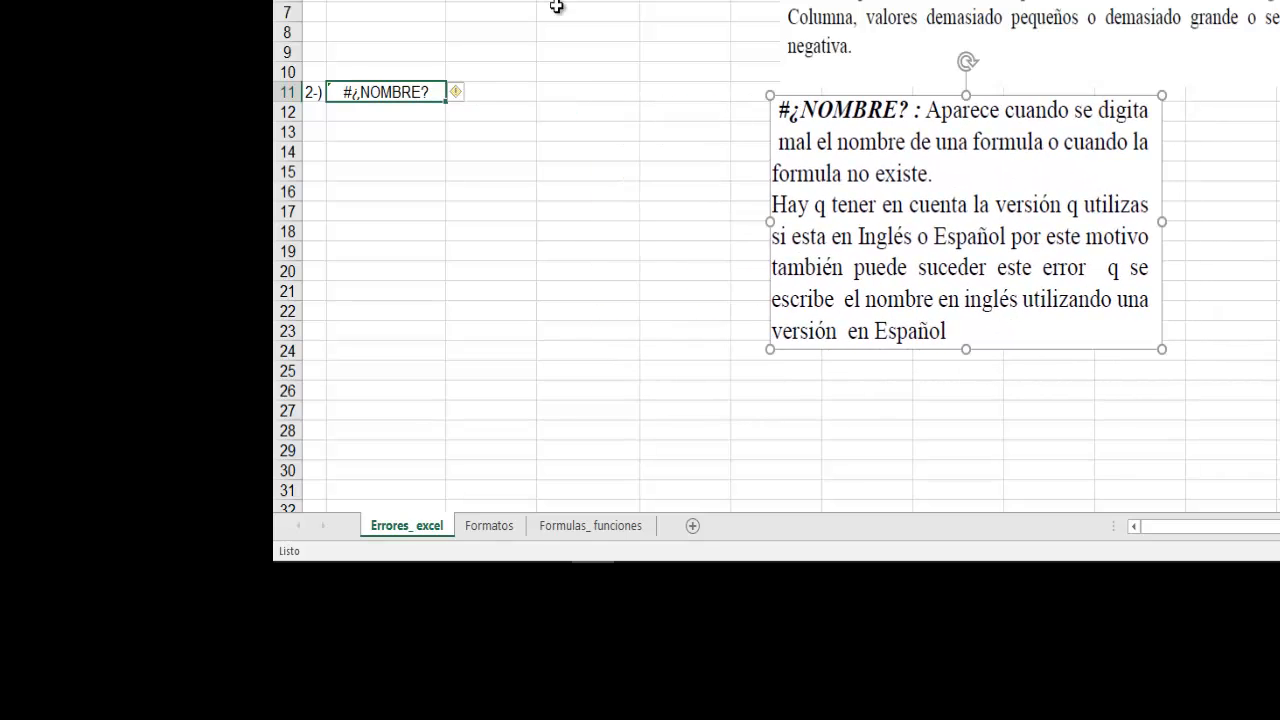
{"action": "key", "text": "F2"}
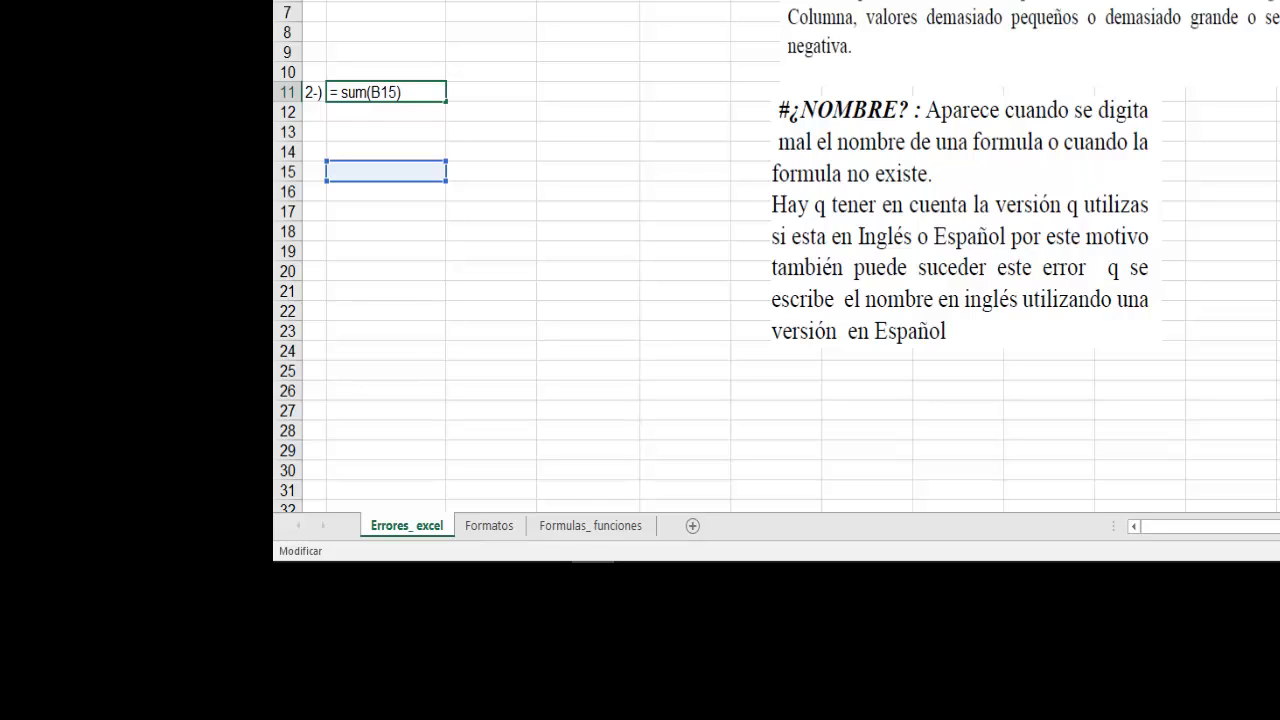
{"action": "type", "text": "a"}
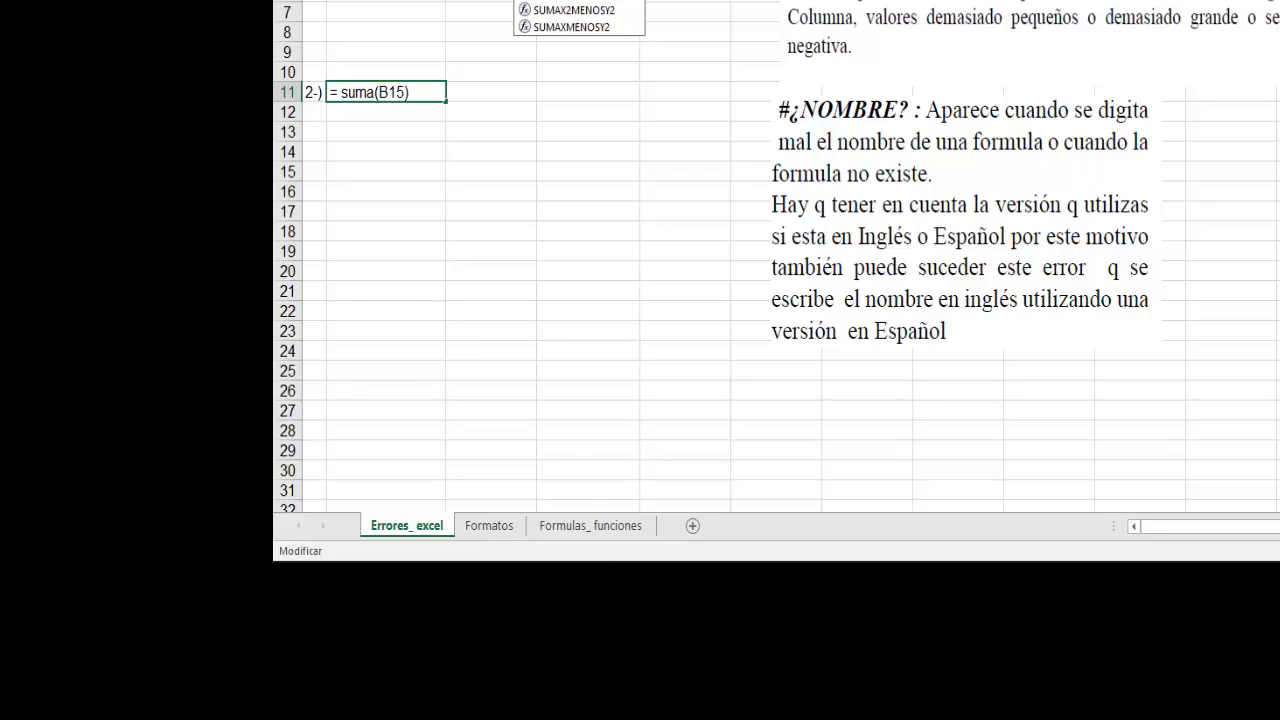
{"action": "key", "text": "Tab"}
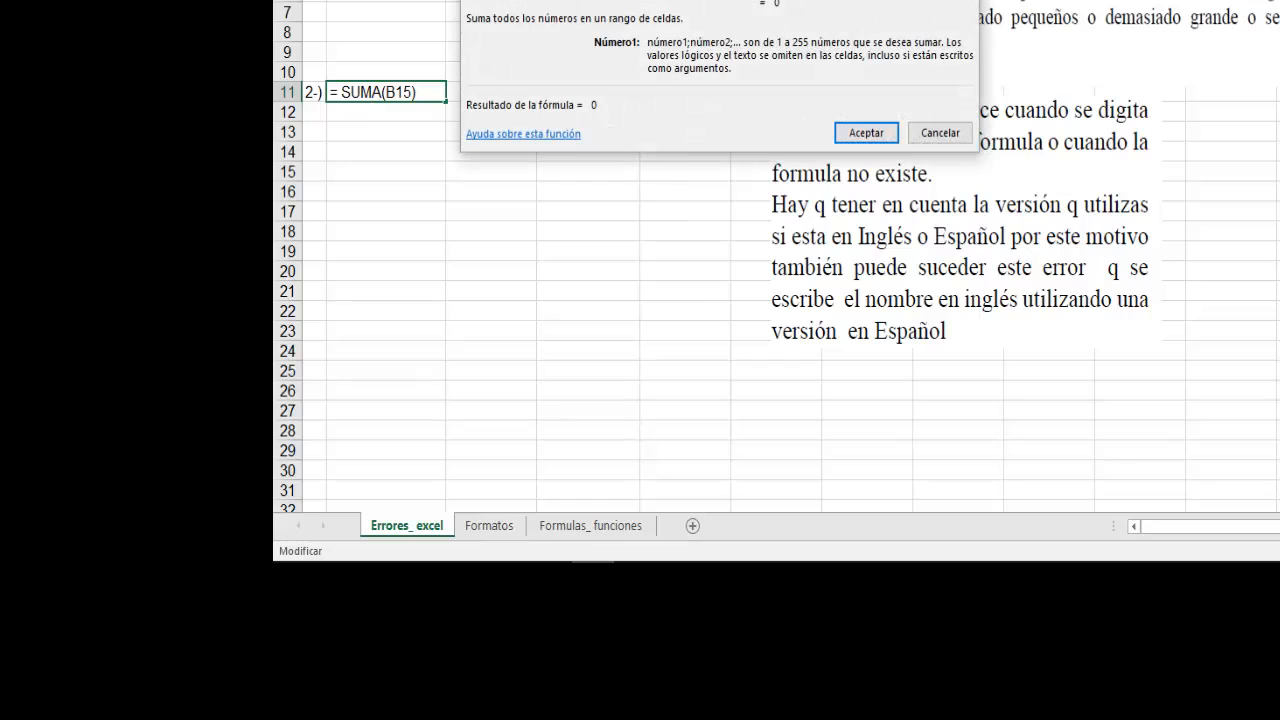
{"action": "left_click_drag", "start_coordinate": [720, 2], "coordinate": [973, 71]}
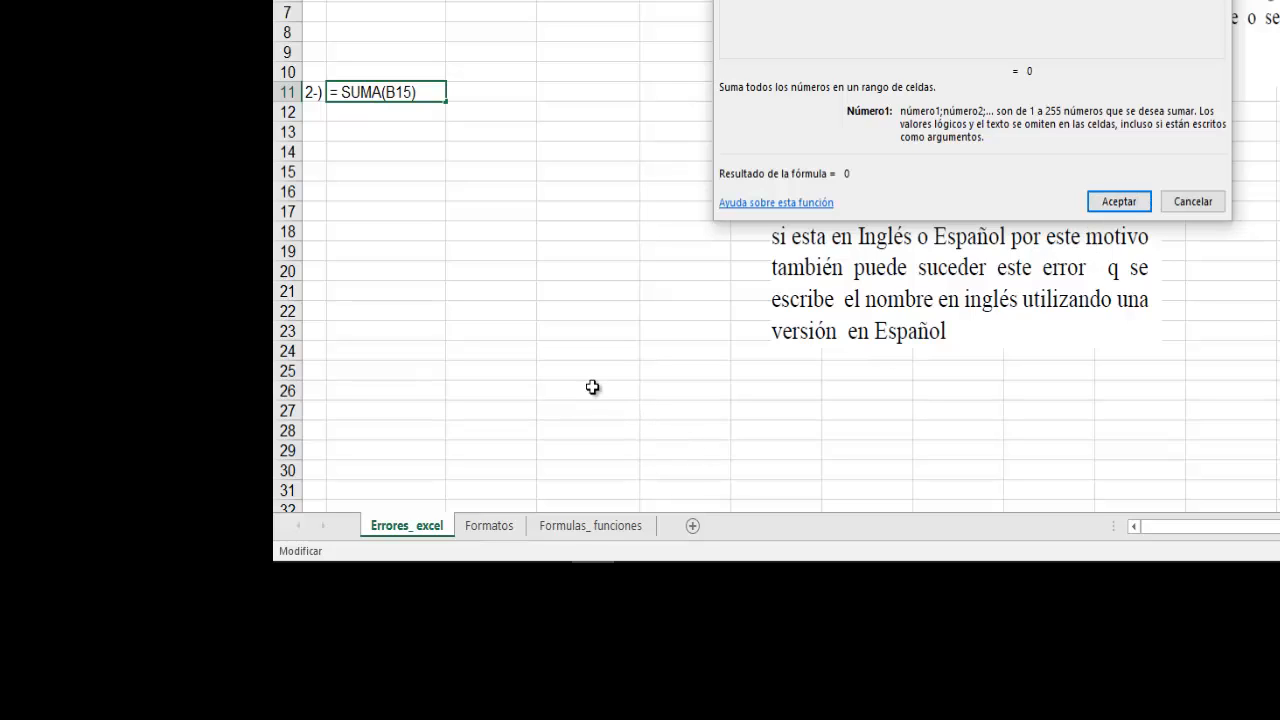
{"action": "left_click", "coordinate": [785, 203]}
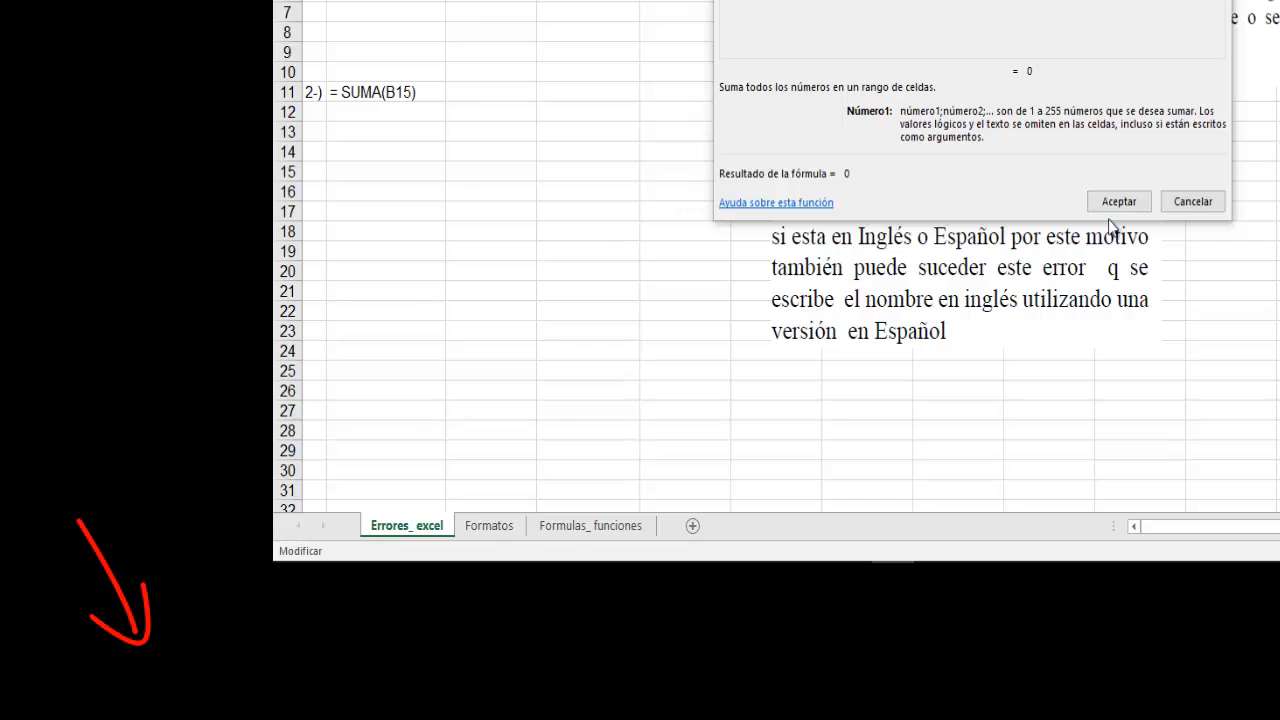
{"action": "left_click", "coordinate": [1192, 201]}
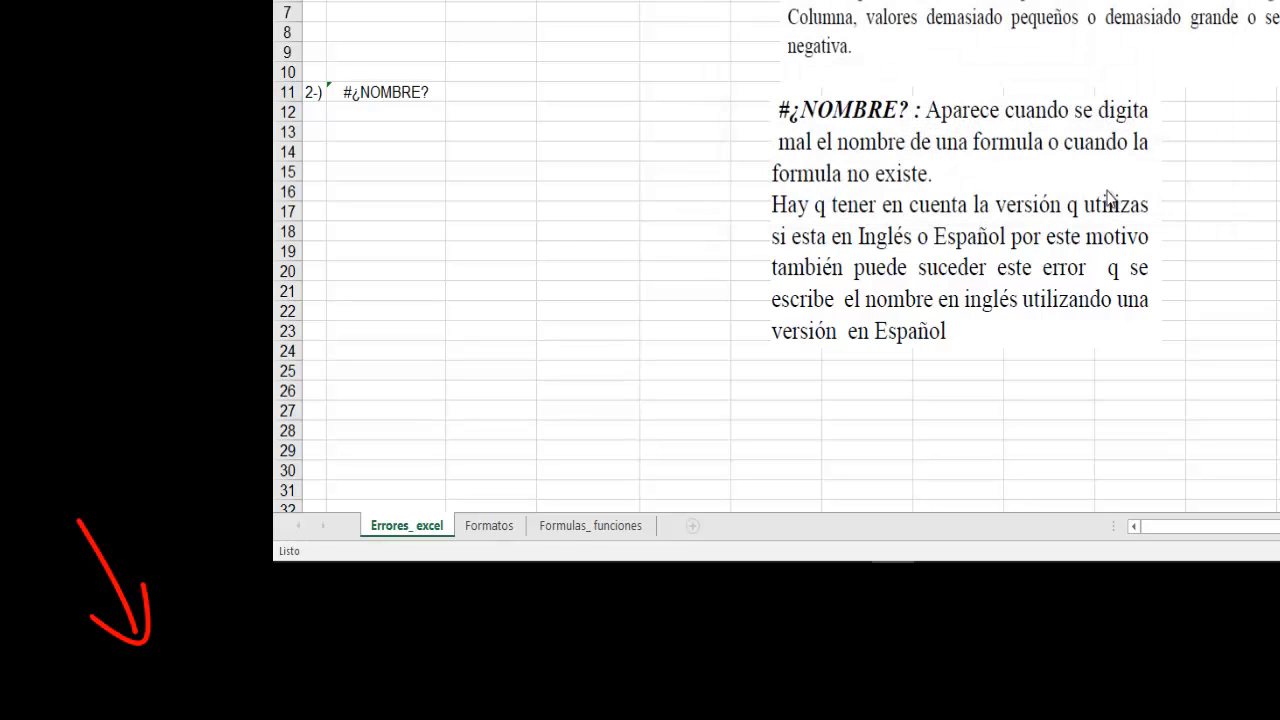
{"action": "left_click", "coordinate": [375, 97]}
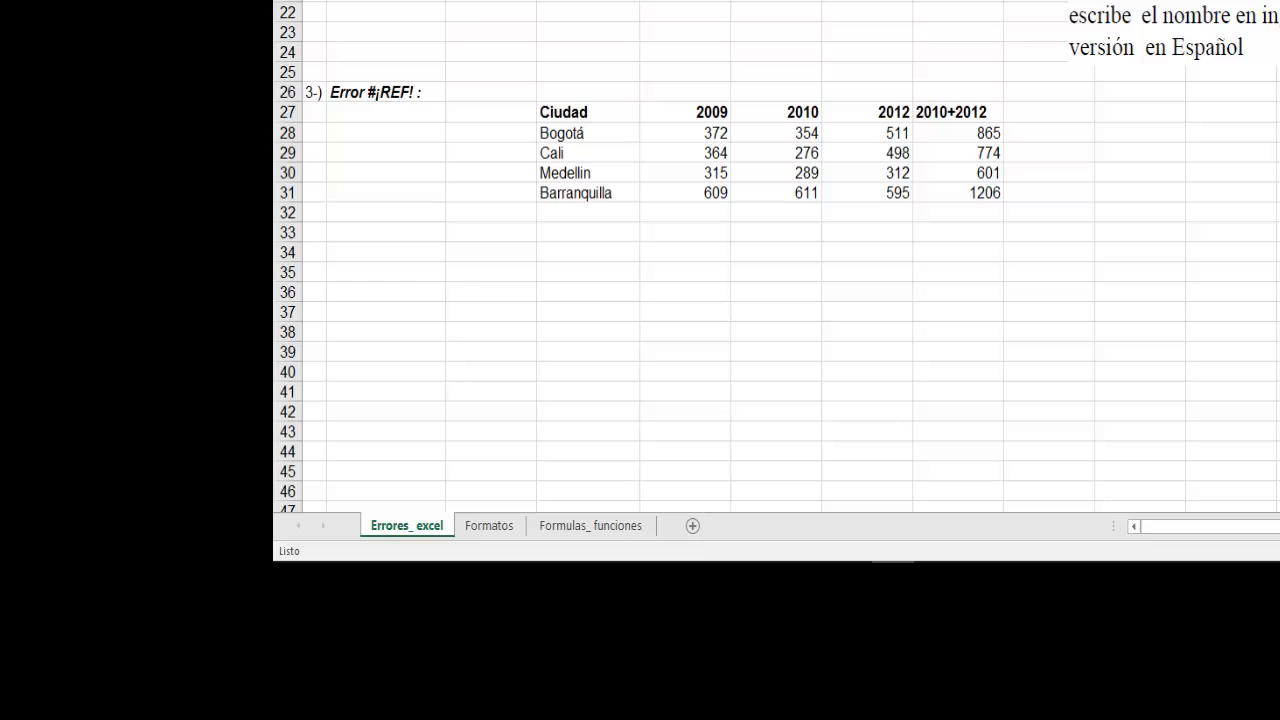
Delete the sheet column that holds the 2010 figures of the city table
{"action": "left_click", "coordinate": [1200, 32]}
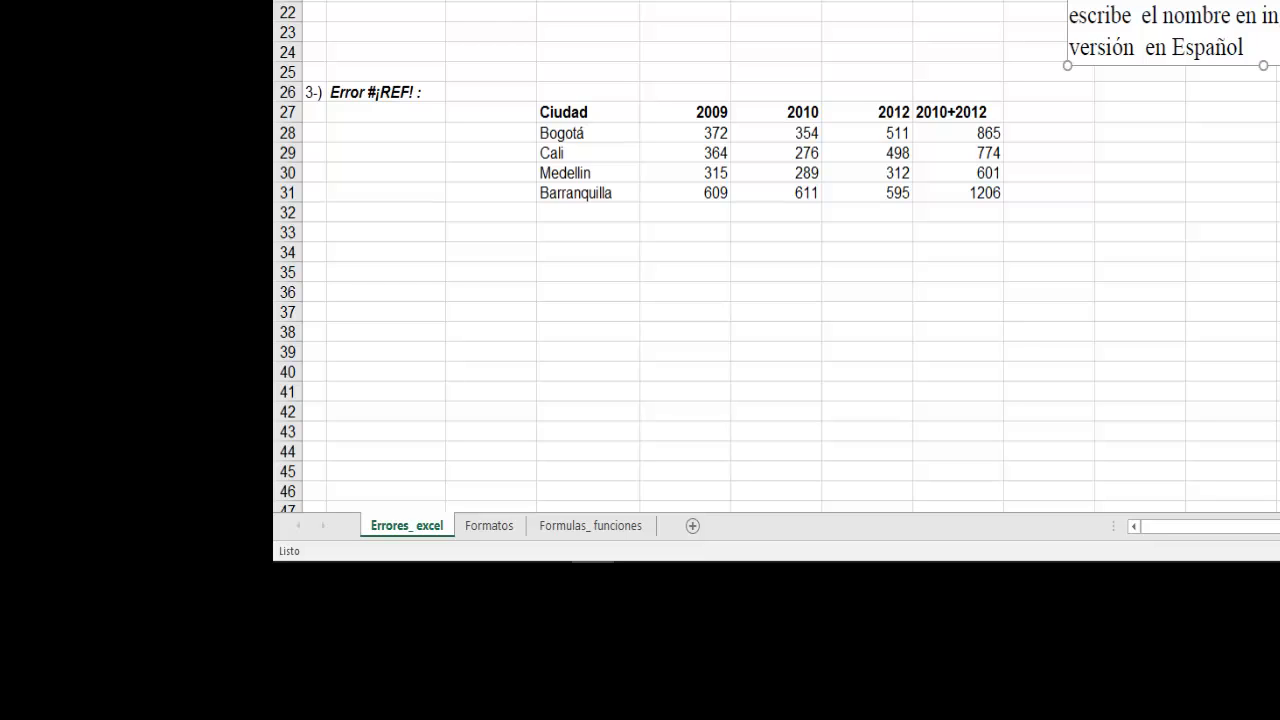
{"action": "left_click", "coordinate": [776, 2]}
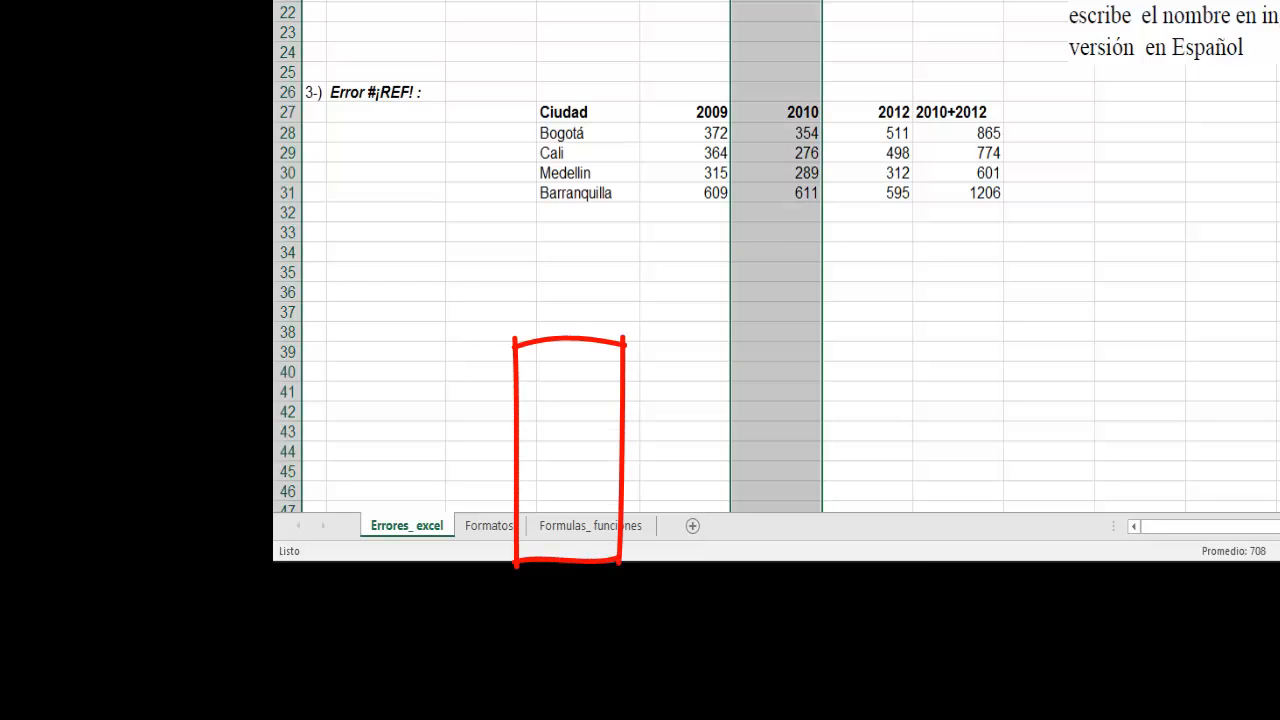
{"action": "right_click", "coordinate": [780, 1]}
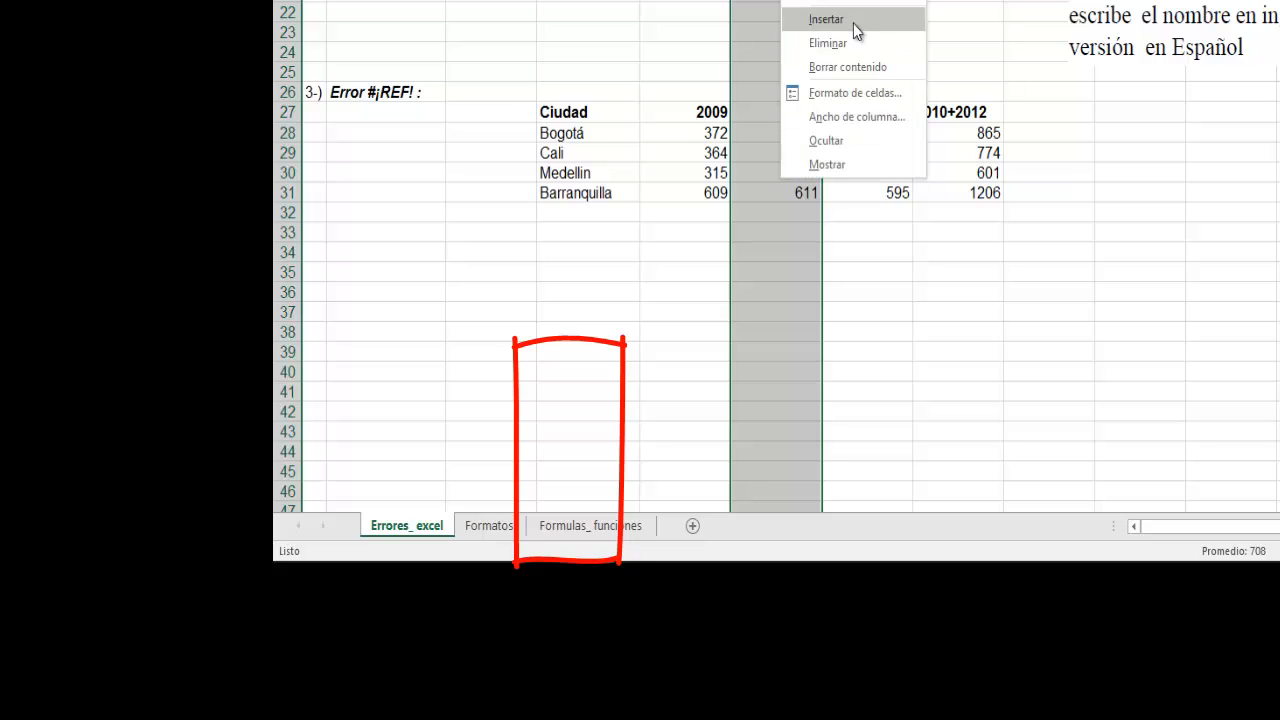
{"action": "left_click", "coordinate": [829, 43]}
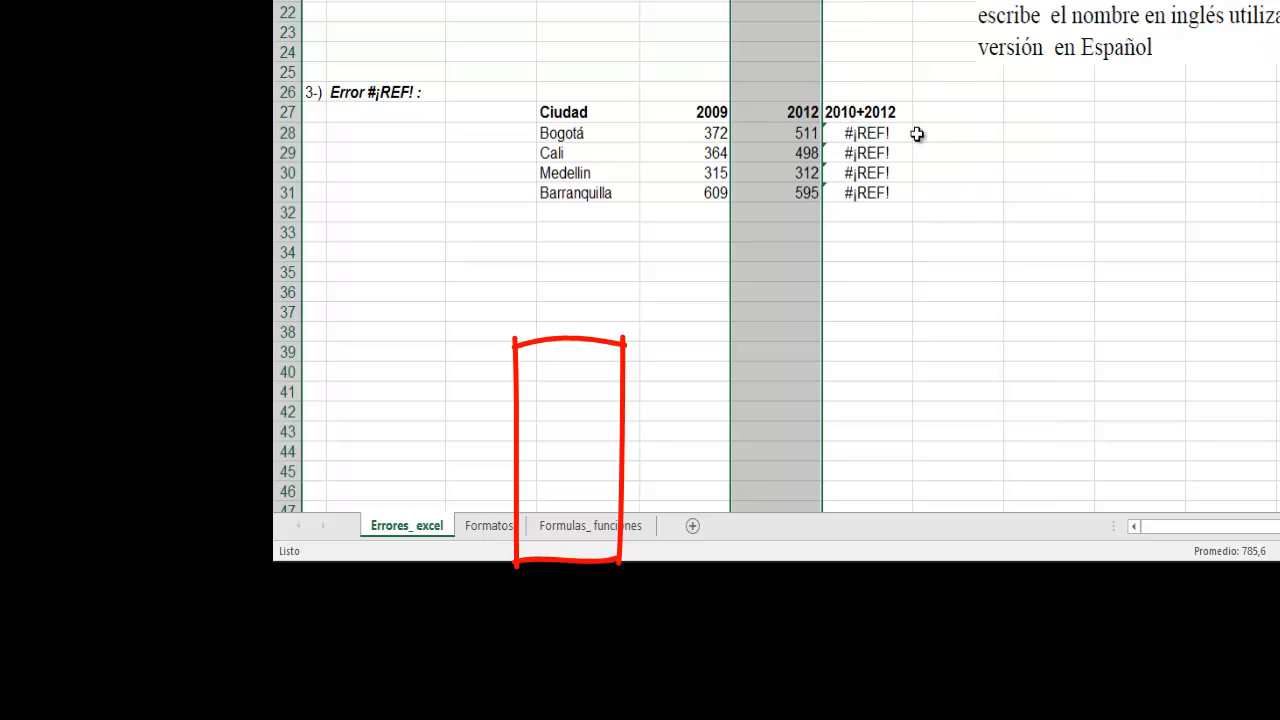
Examine the 2010+2012 formula in the Bogotá row for its missing column reference
{"action": "left_click", "coordinate": [880, 133]}
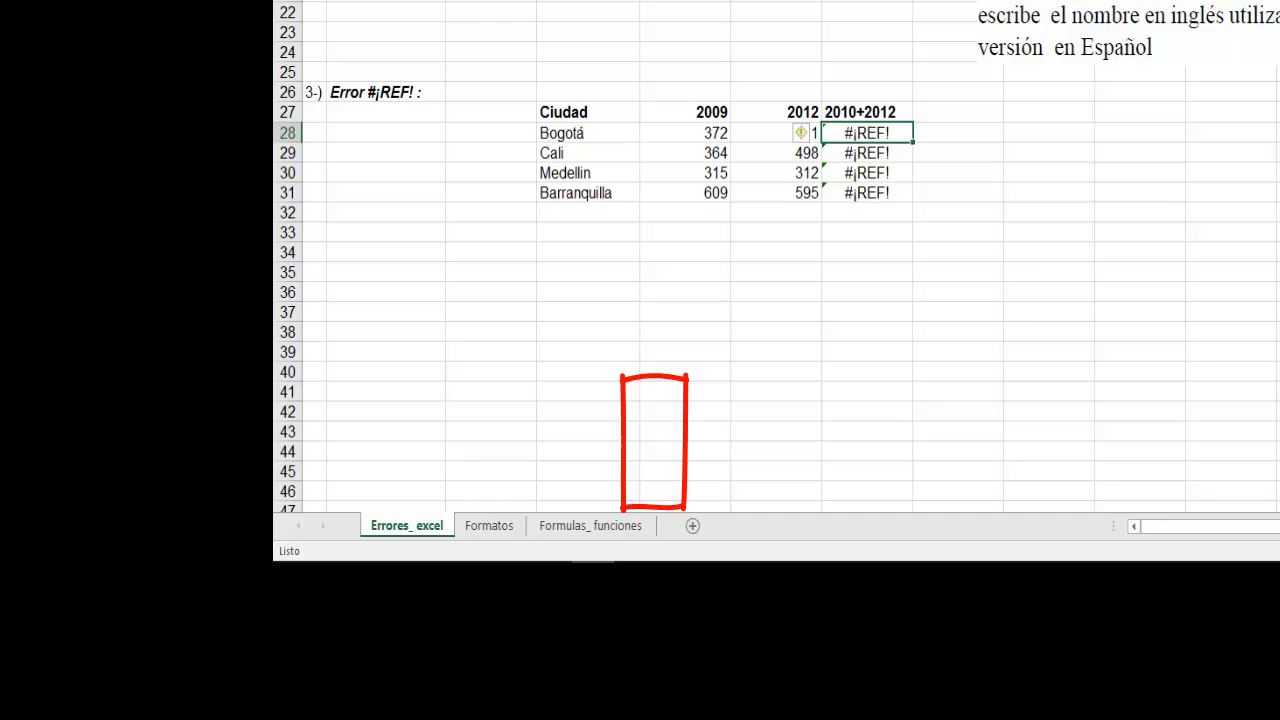
{"action": "key", "text": "F2"}
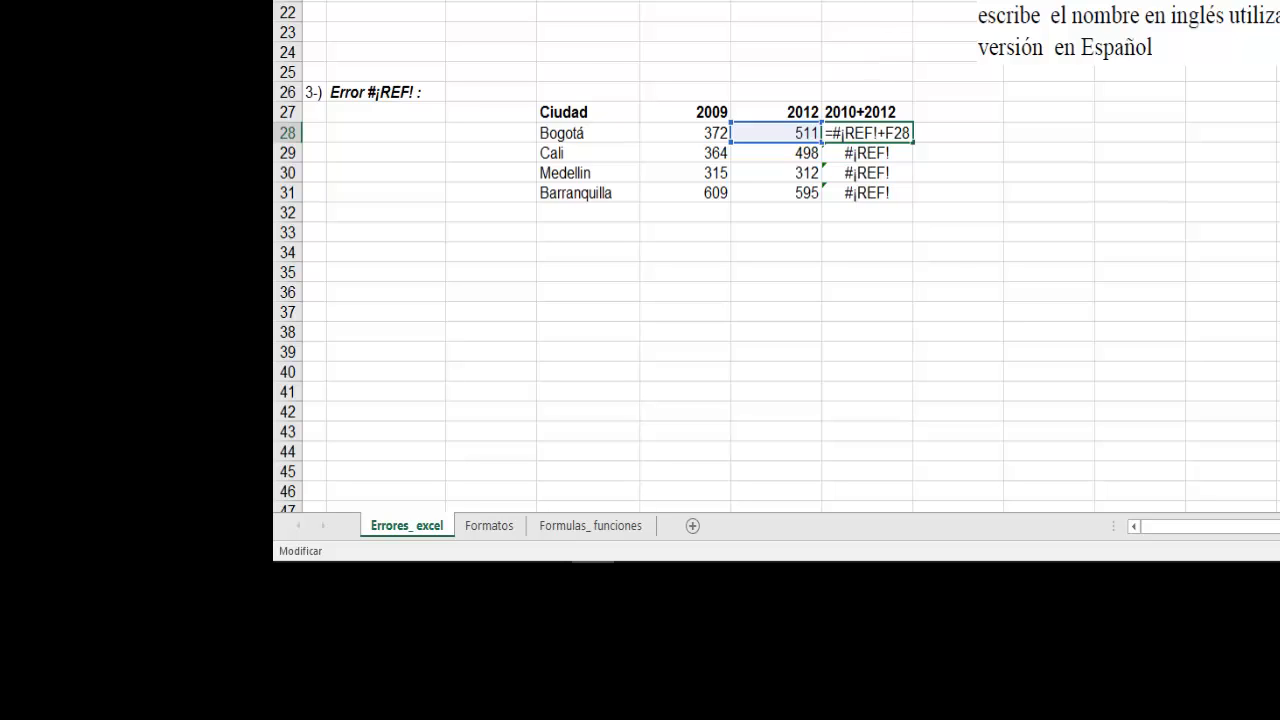
{"action": "left_click", "coordinate": [946, 143]}
{"action": "left_click", "coordinate": [866, 133]}
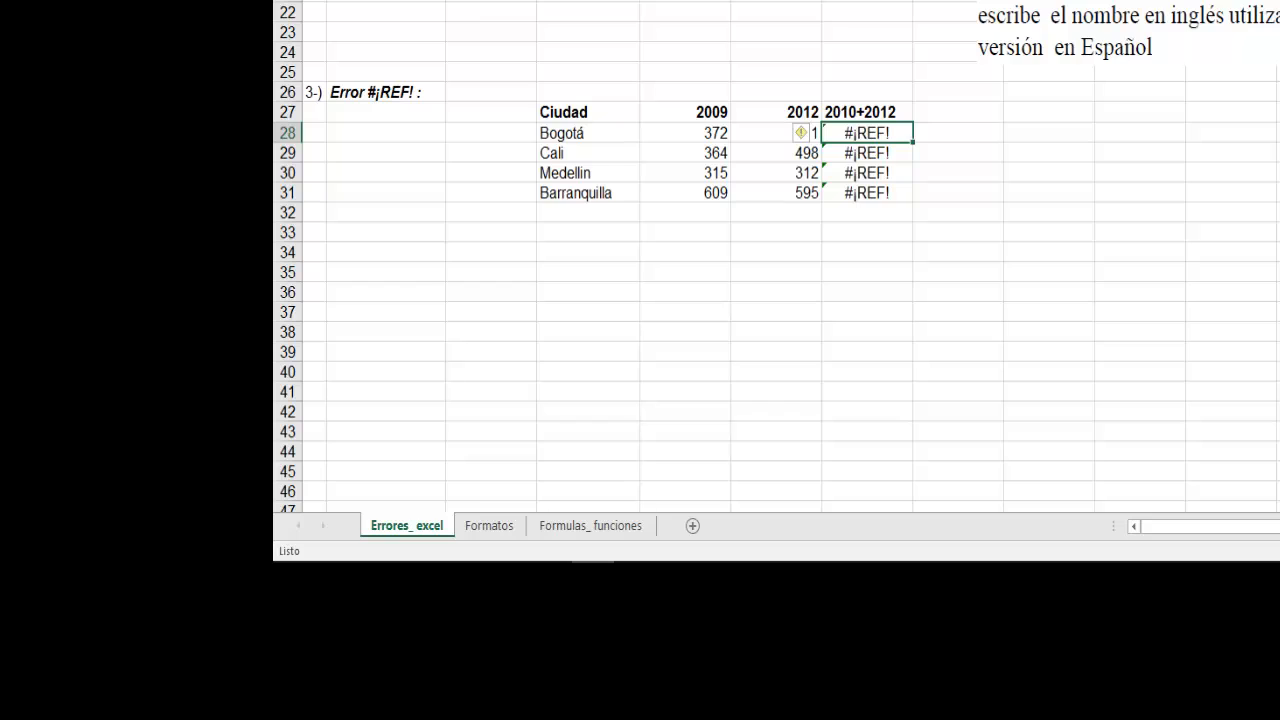
{"action": "left_click", "coordinate": [893, 576]}
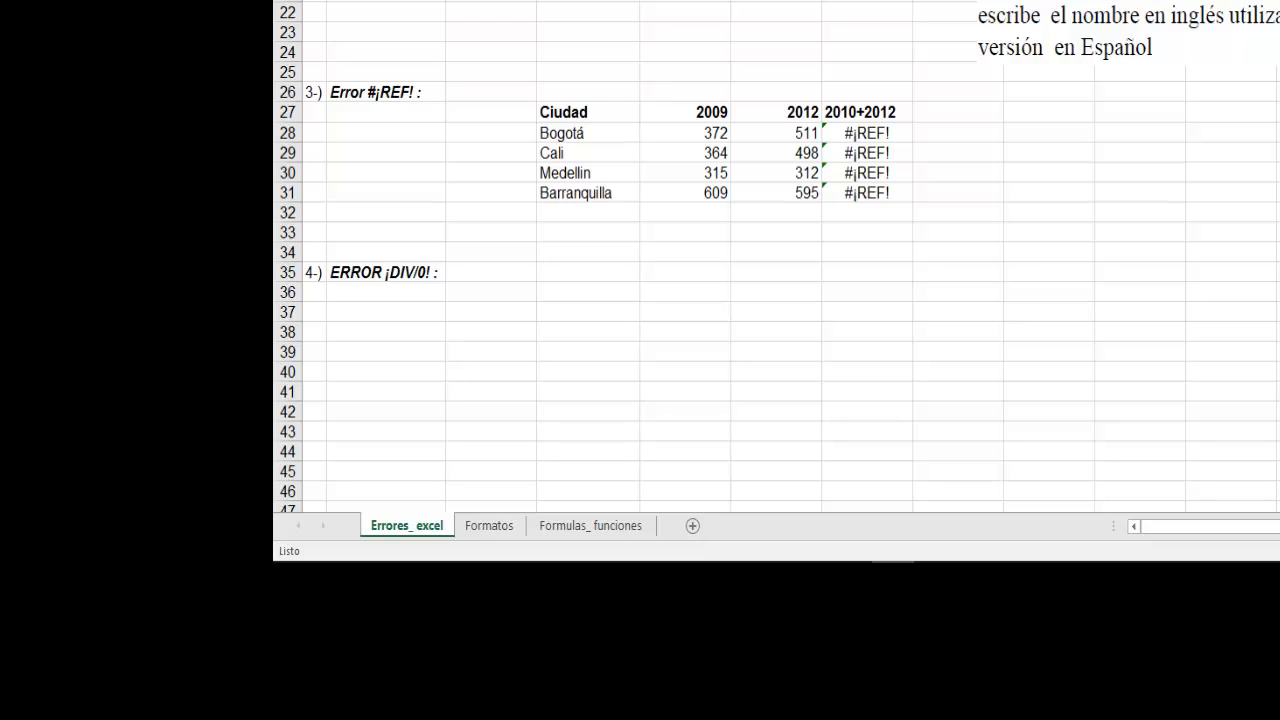
Enter 23 in D35 and the formula =D35/E35 in F35, beside the ERROR ¡DIV/0! label
{"action": "left_click", "coordinate": [588, 268]}
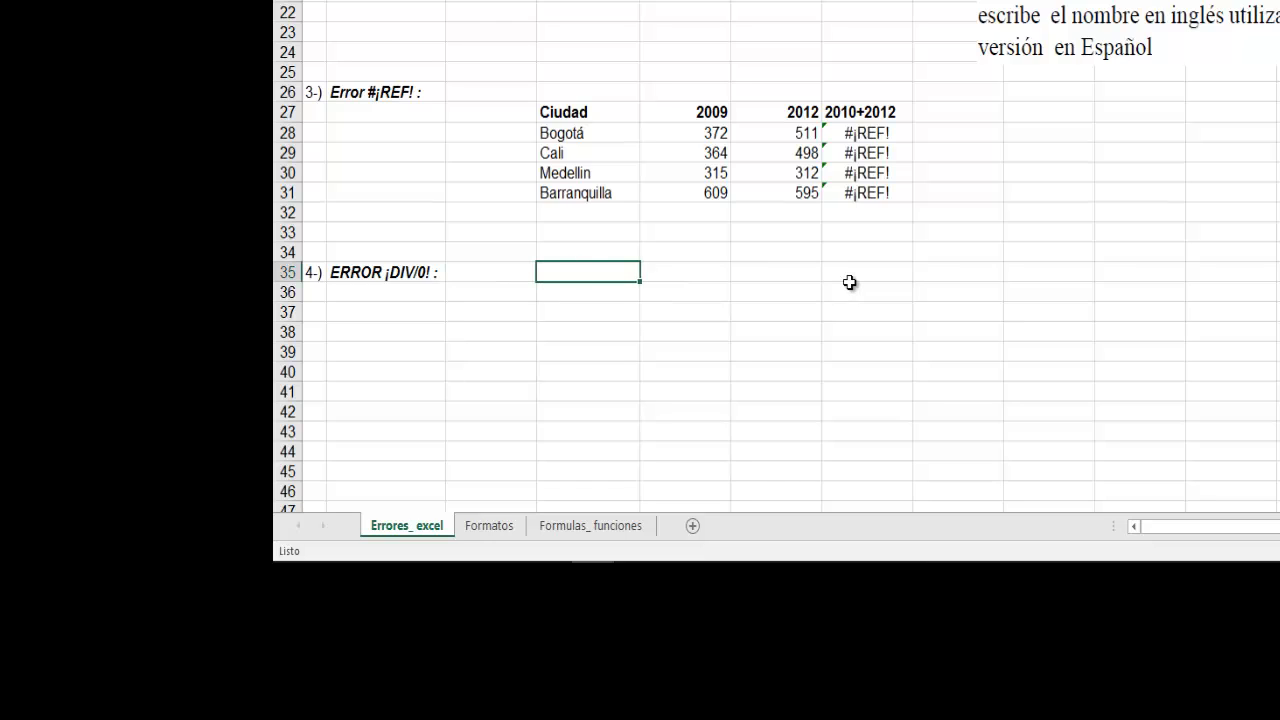
{"action": "type", "text": "23"}
{"action": "left_click", "coordinate": [775, 271]}
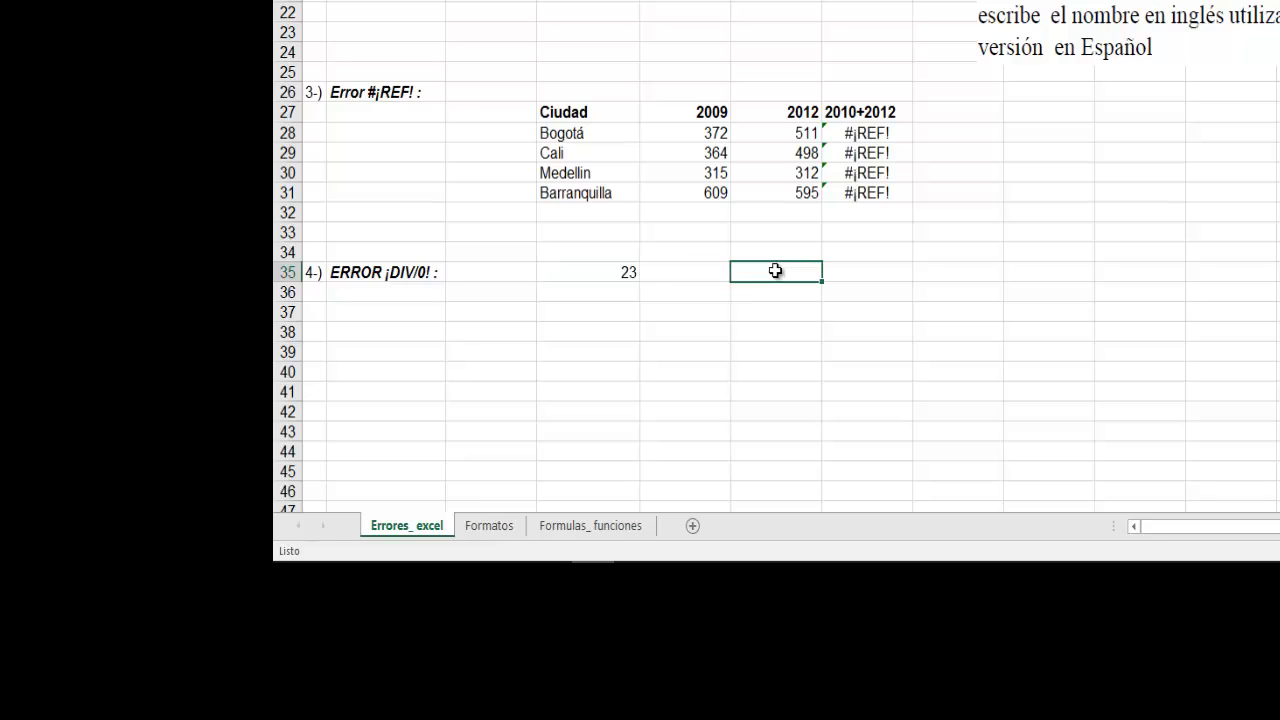
{"action": "type", "text": "="}
{"action": "left_click", "coordinate": [613, 280]}
{"action": "type", "text": "/"}
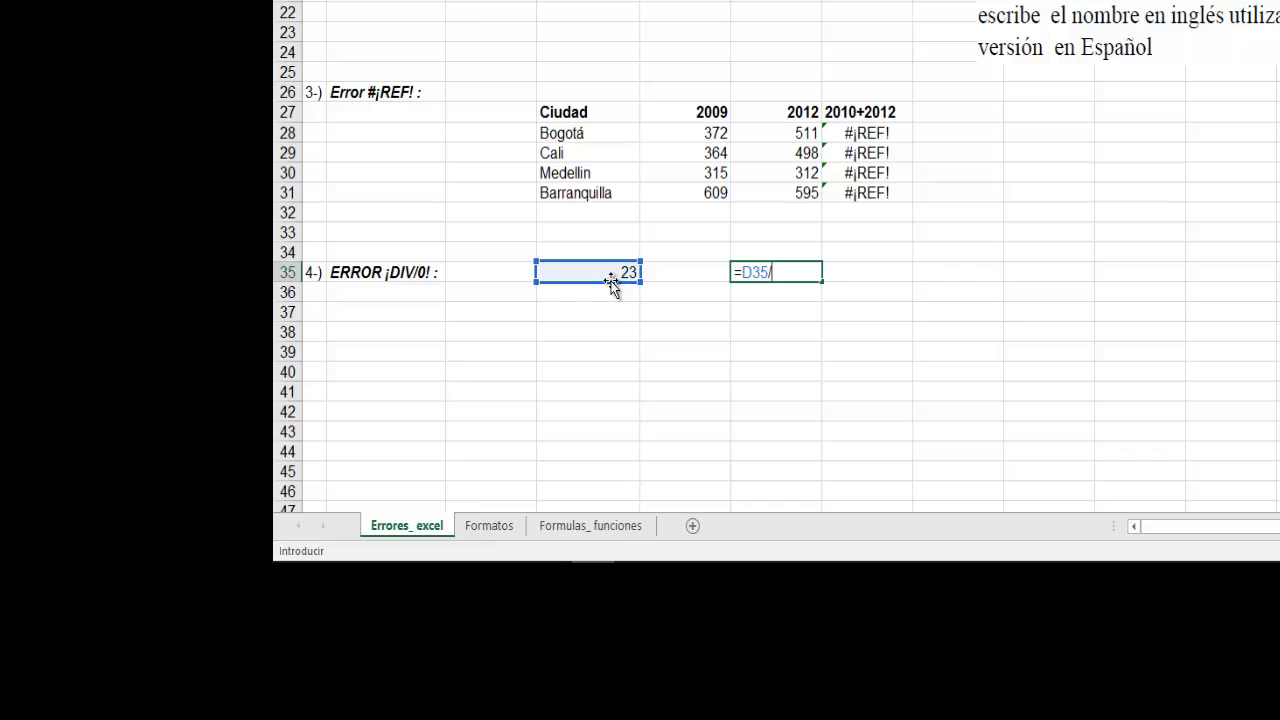
{"action": "left_click", "coordinate": [696, 278]}
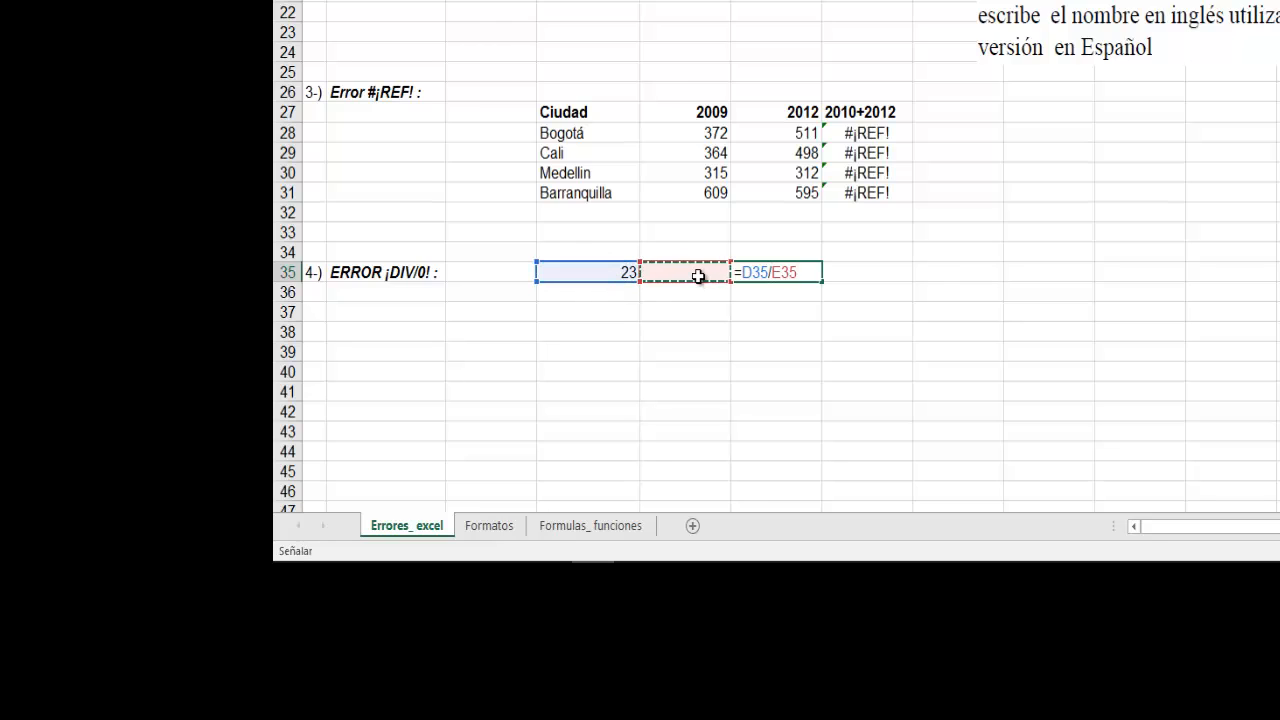
{"action": "key", "text": "Return"}
{"action": "left_click", "coordinate": [764, 273]}
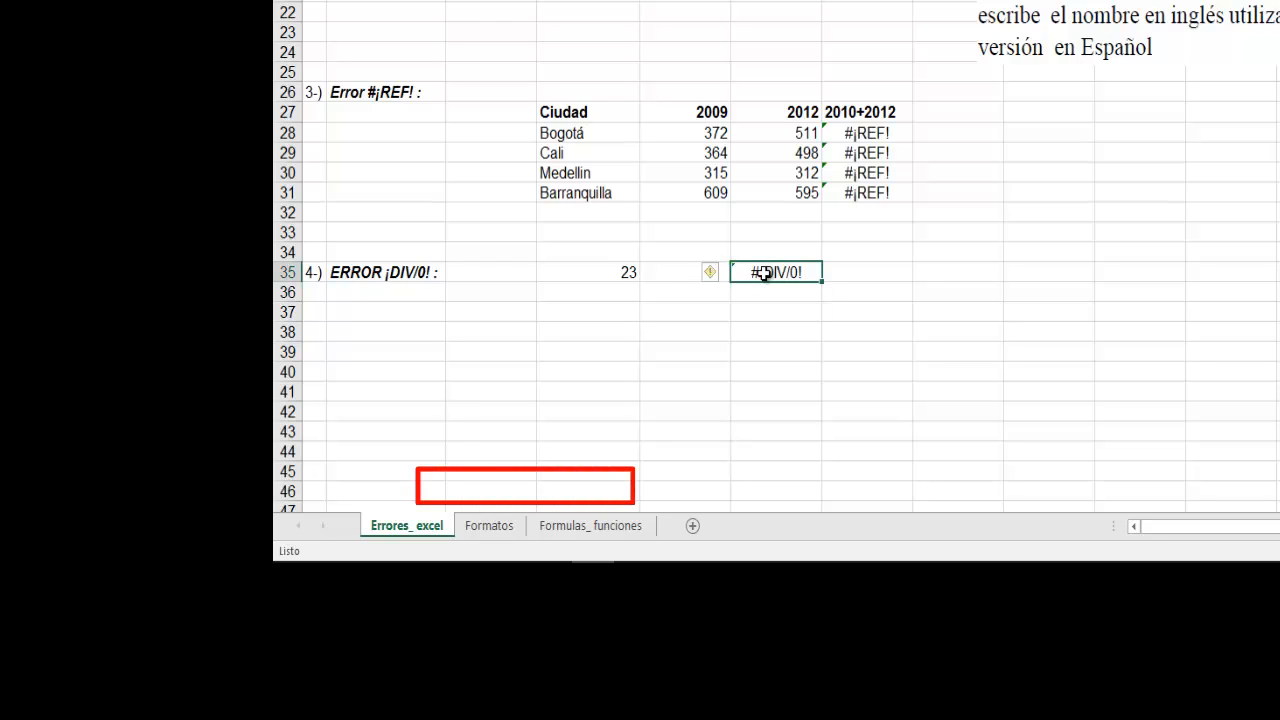
Enter 0 as the divisor in cell E35
{"action": "left_click", "coordinate": [685, 266]}
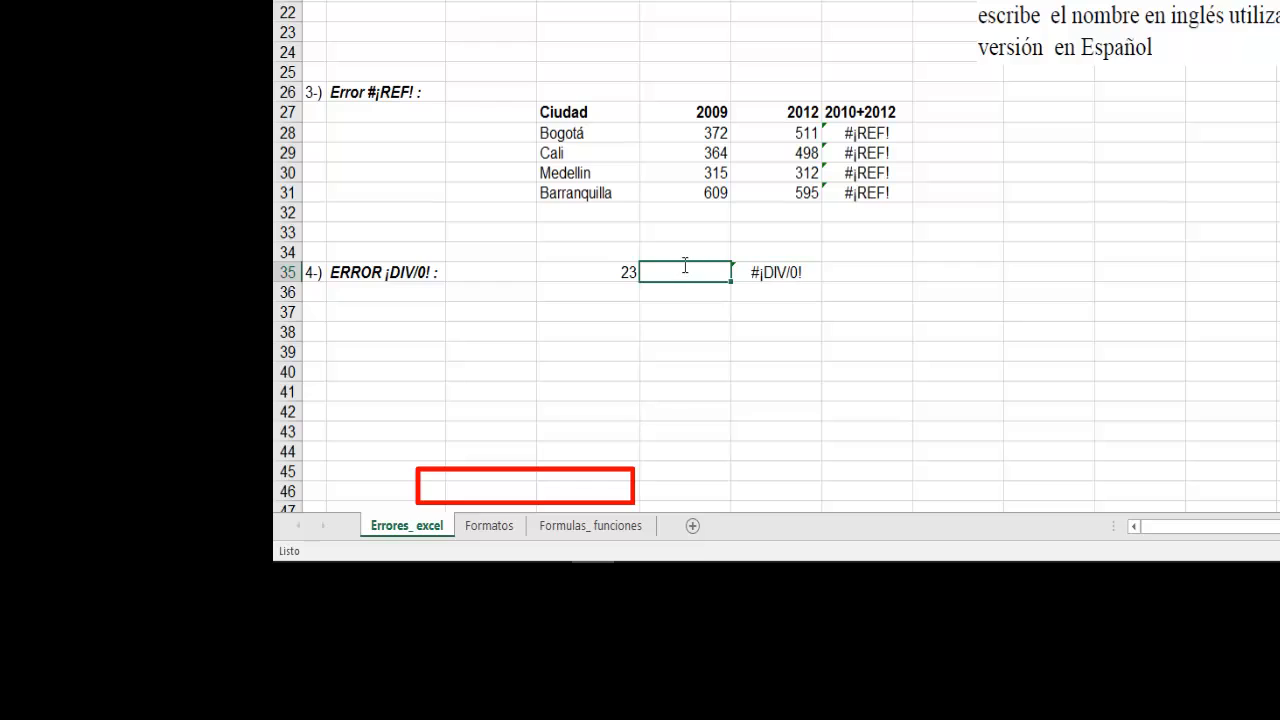
{"action": "type", "text": "0"}
{"action": "key", "text": "Return"}
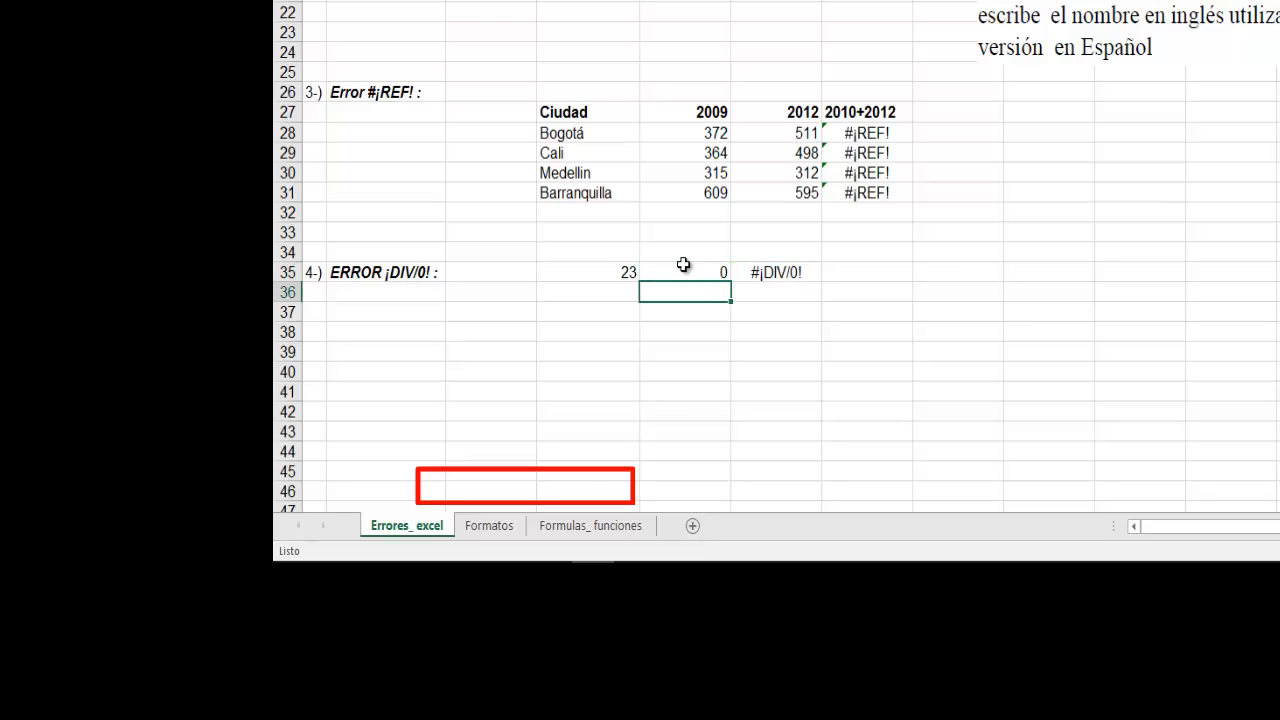
{"action": "left_click", "coordinate": [692, 272]}
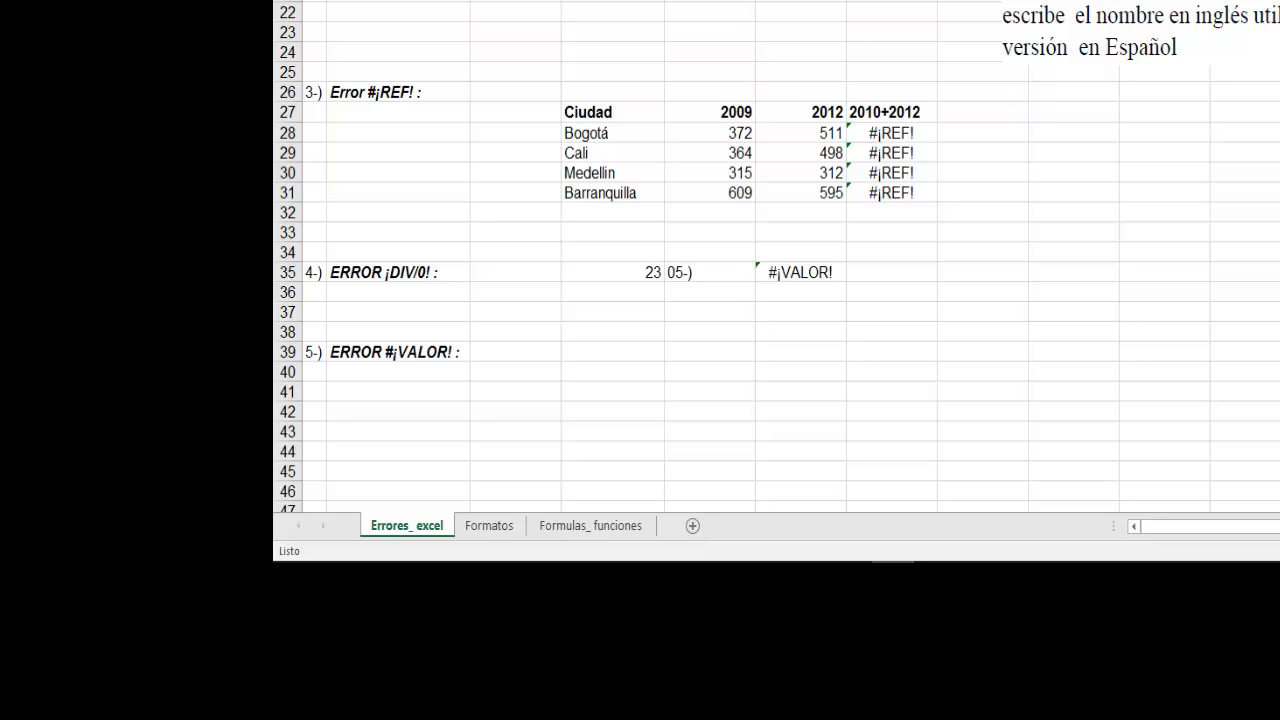
Enter the text casa in C39 and the number 12 in D39, beside the ERROR #¡VALOR! label
{"action": "left_click", "coordinate": [510, 362]}
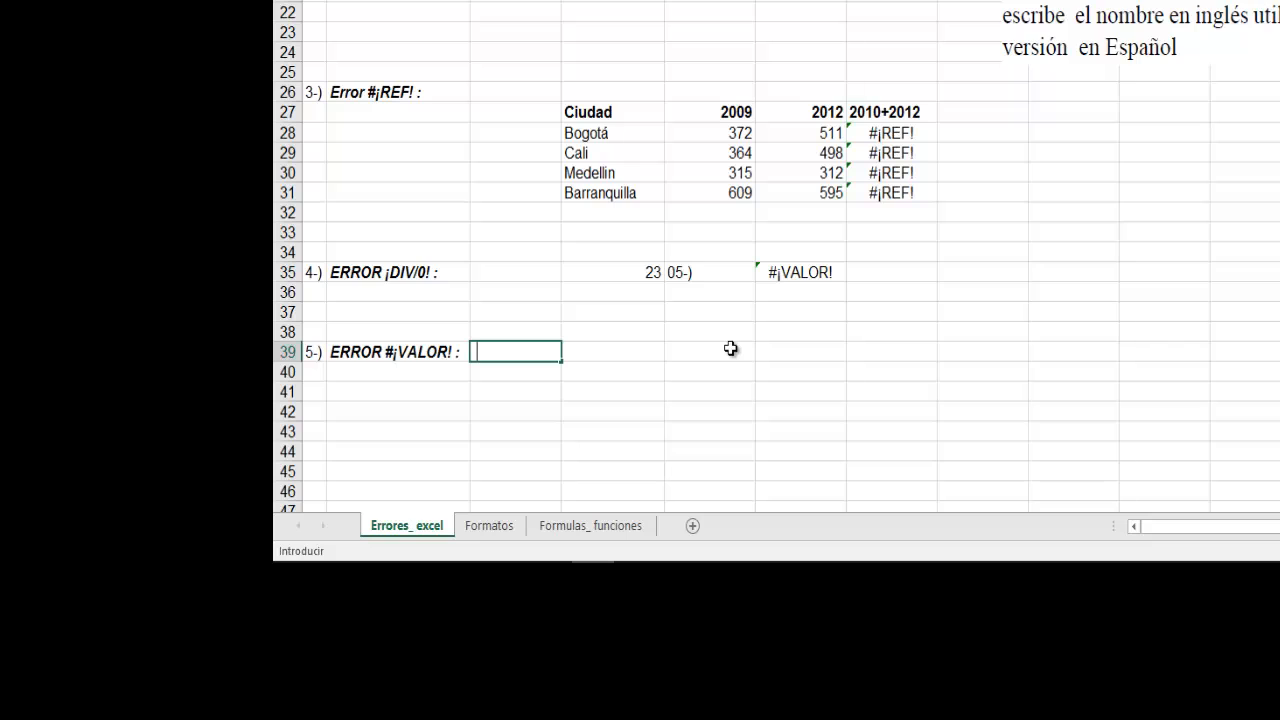
{"action": "type", "text": "casa"}
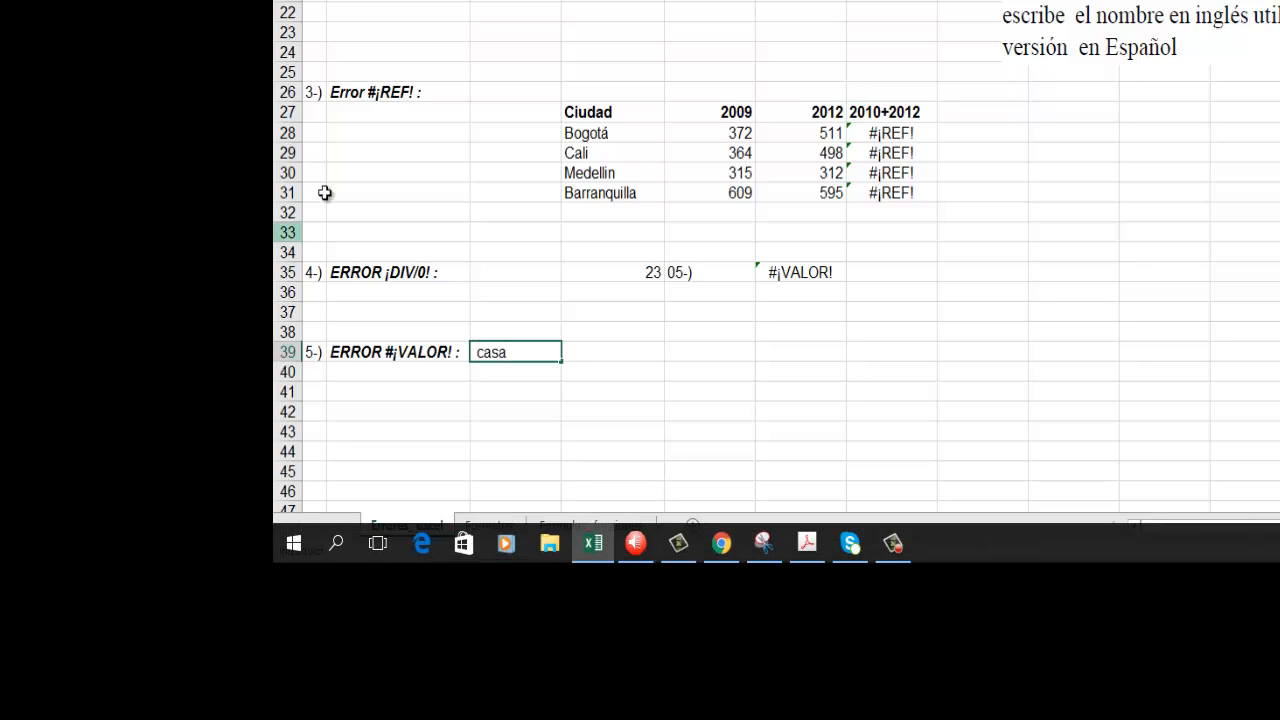
{"action": "left_click", "coordinate": [624, 344]}
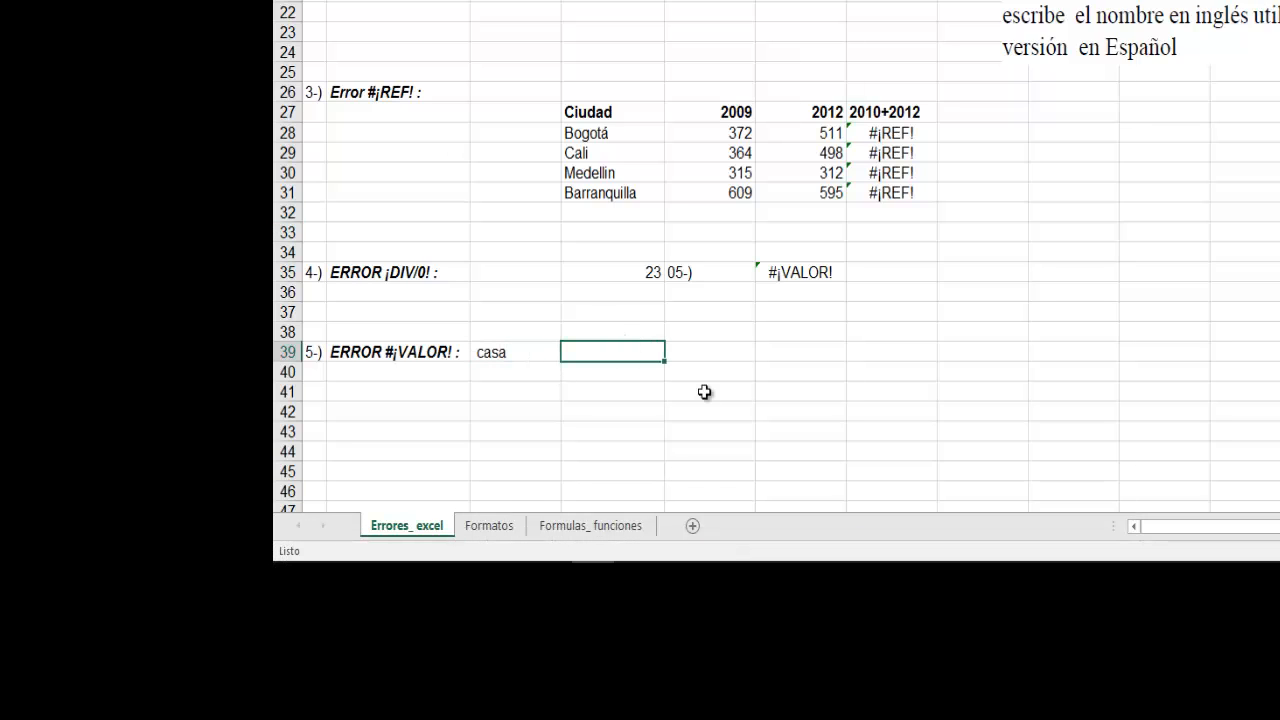
{"action": "type", "text": "12"}
Enter the formula =C39+D39 in E39 to add the text cell and the number with the plus operator
{"action": "left_click", "coordinate": [683, 358]}
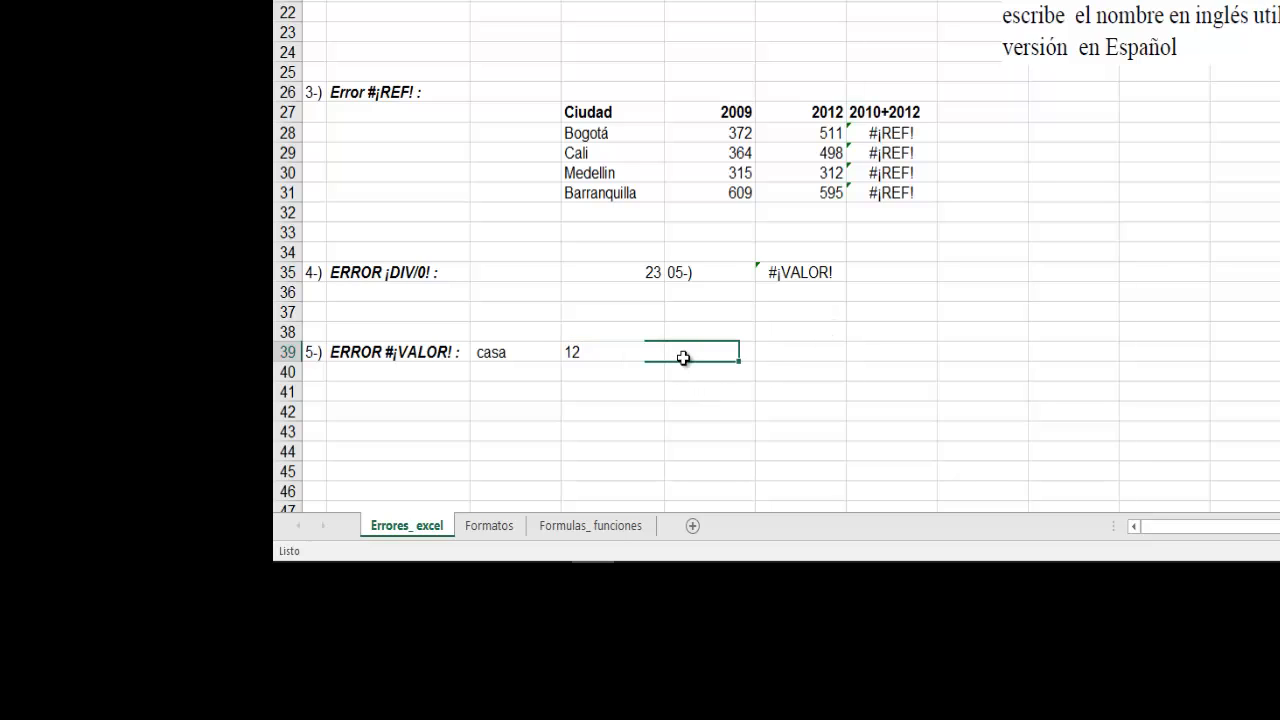
{"action": "type", "text": "="}
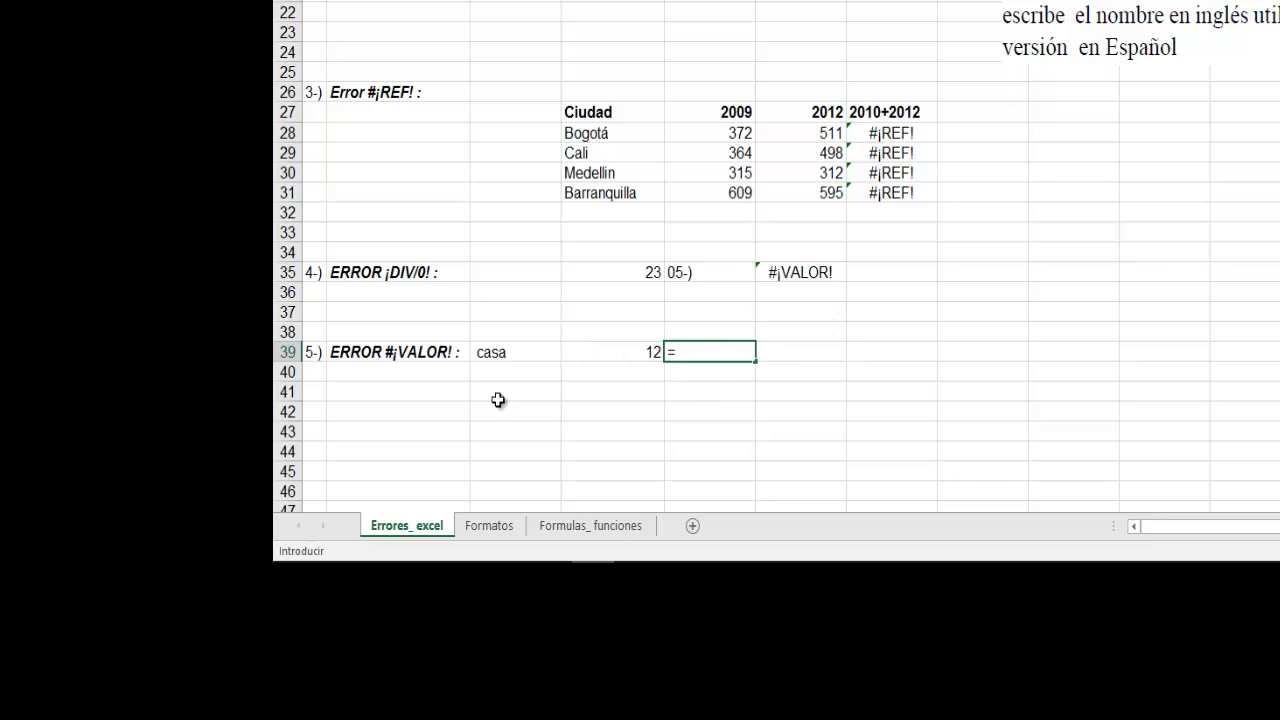
{"action": "left_click", "coordinate": [499, 360]}
{"action": "type", "text": "+"}
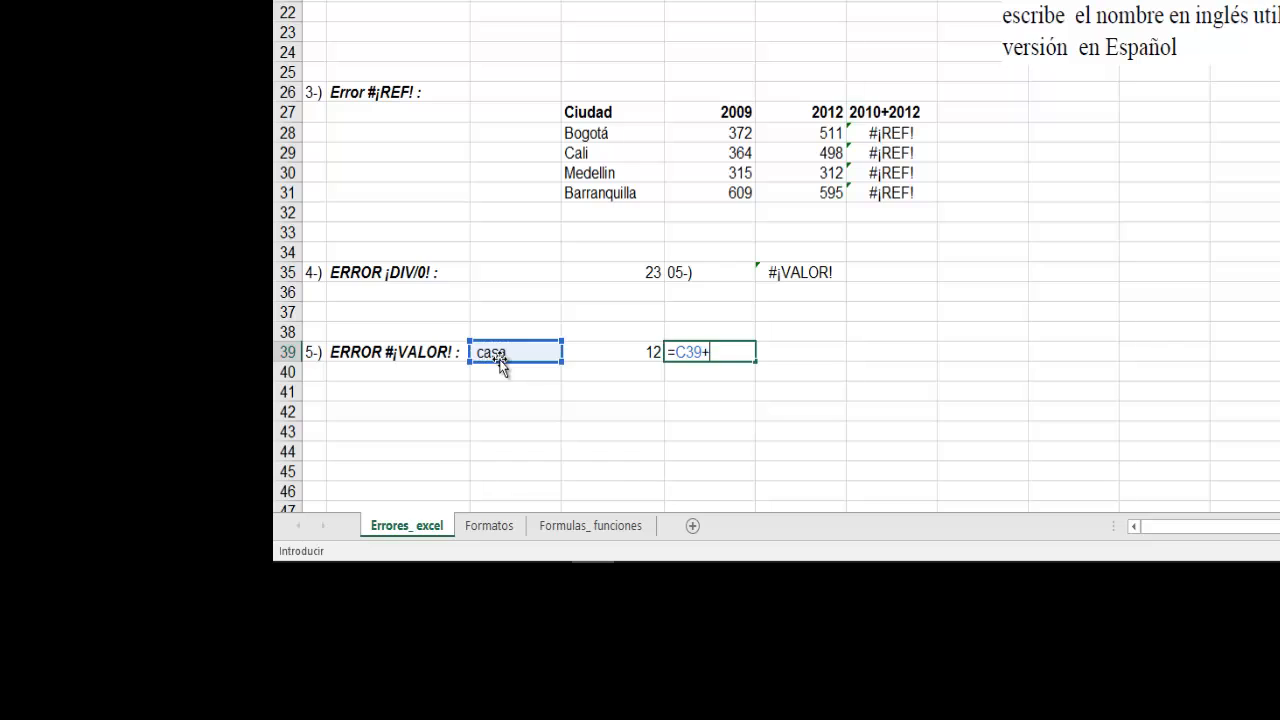
{"action": "left_click", "coordinate": [589, 352]}
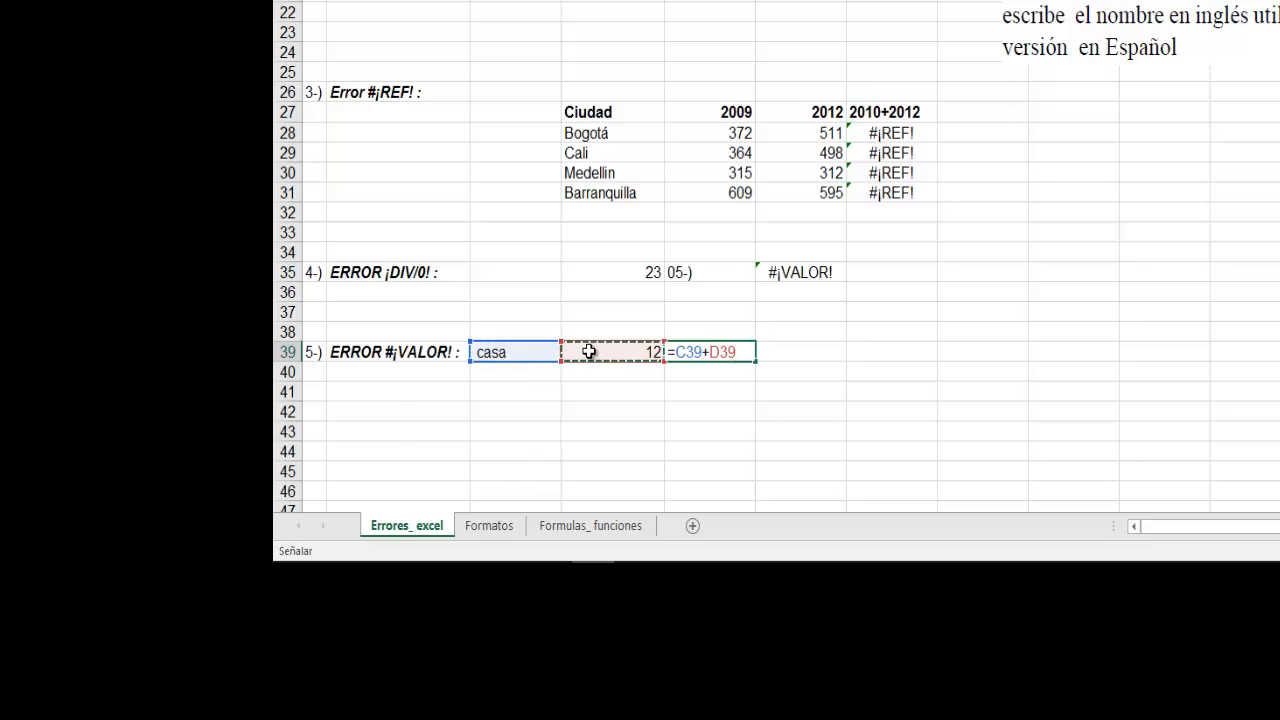
{"action": "key", "text": "Return"}
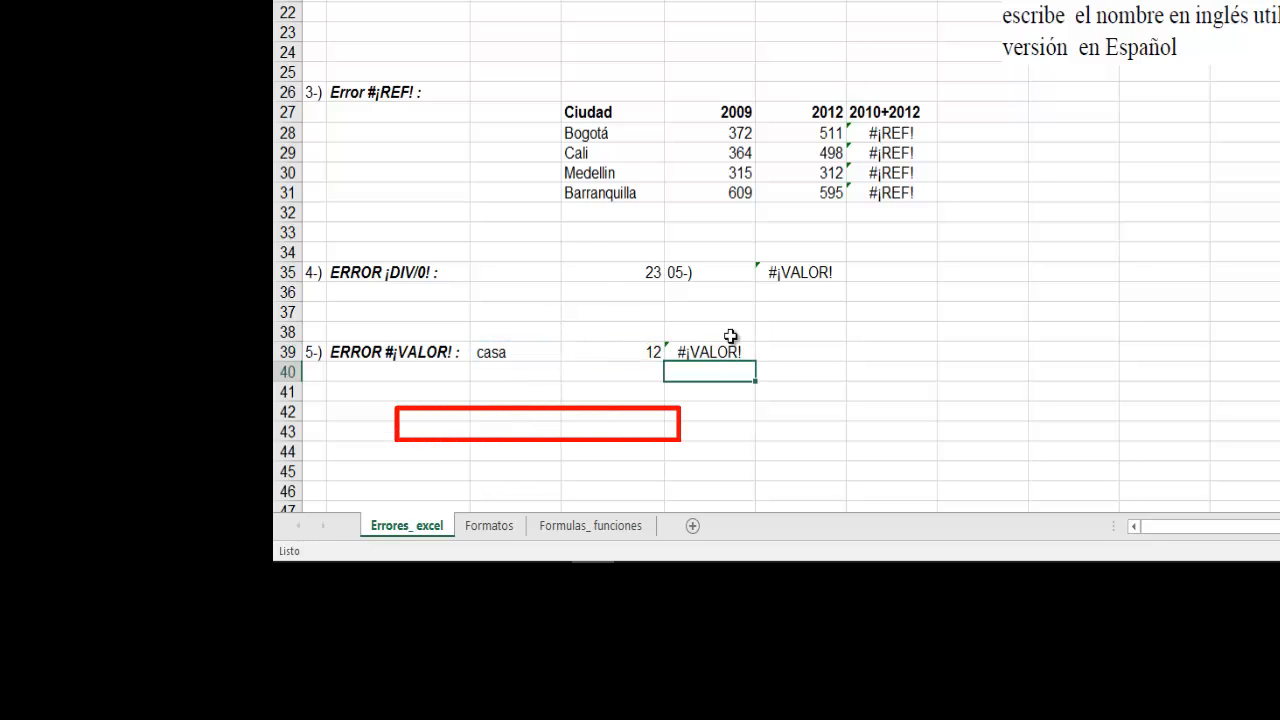
{"action": "left_click", "coordinate": [724, 349]}
{"action": "left_click", "coordinate": [476, 362]}
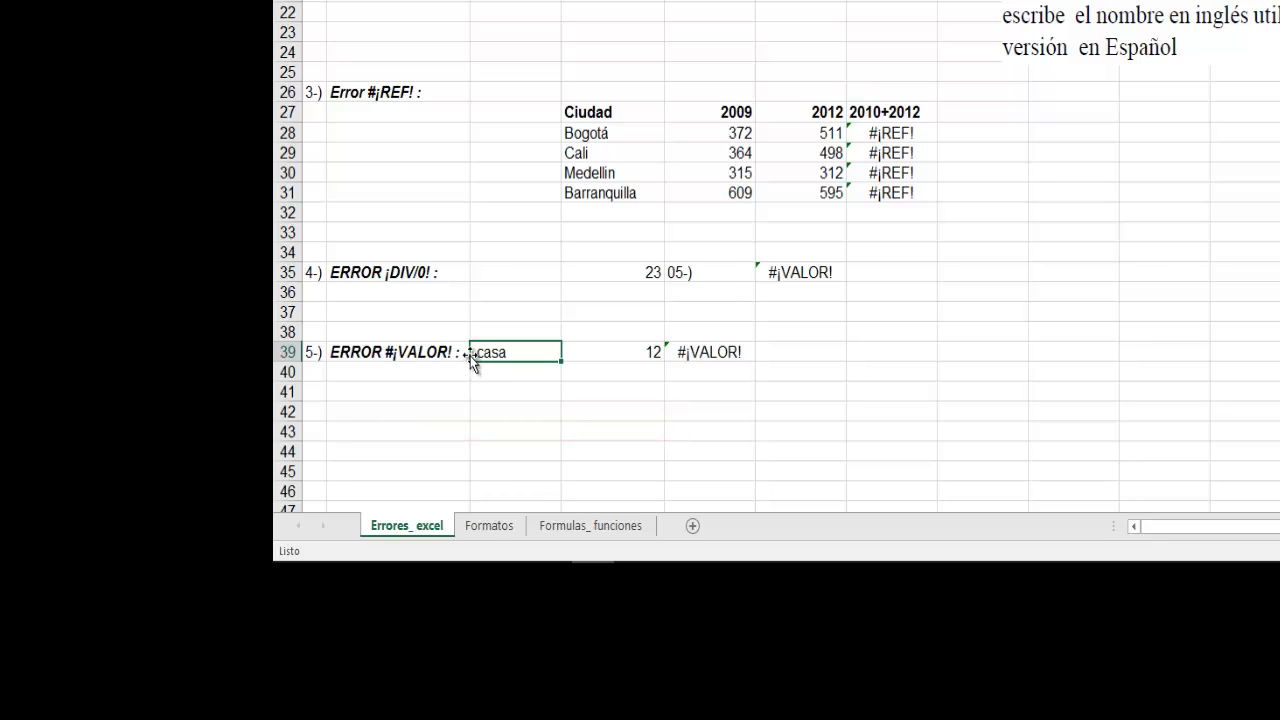
Add the same text and number cells in F39 with the SUMA function over the range C39:D39
{"action": "left_click", "coordinate": [783, 360]}
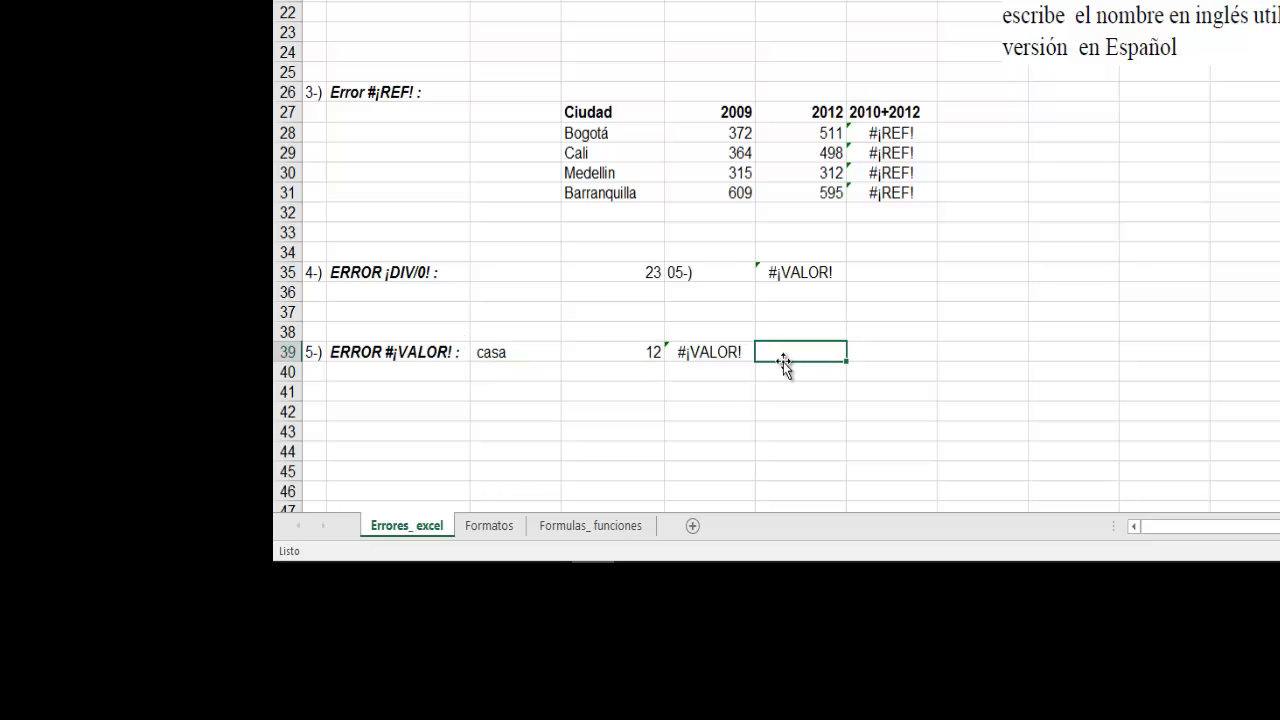
{"action": "type", "text": "=suma"}
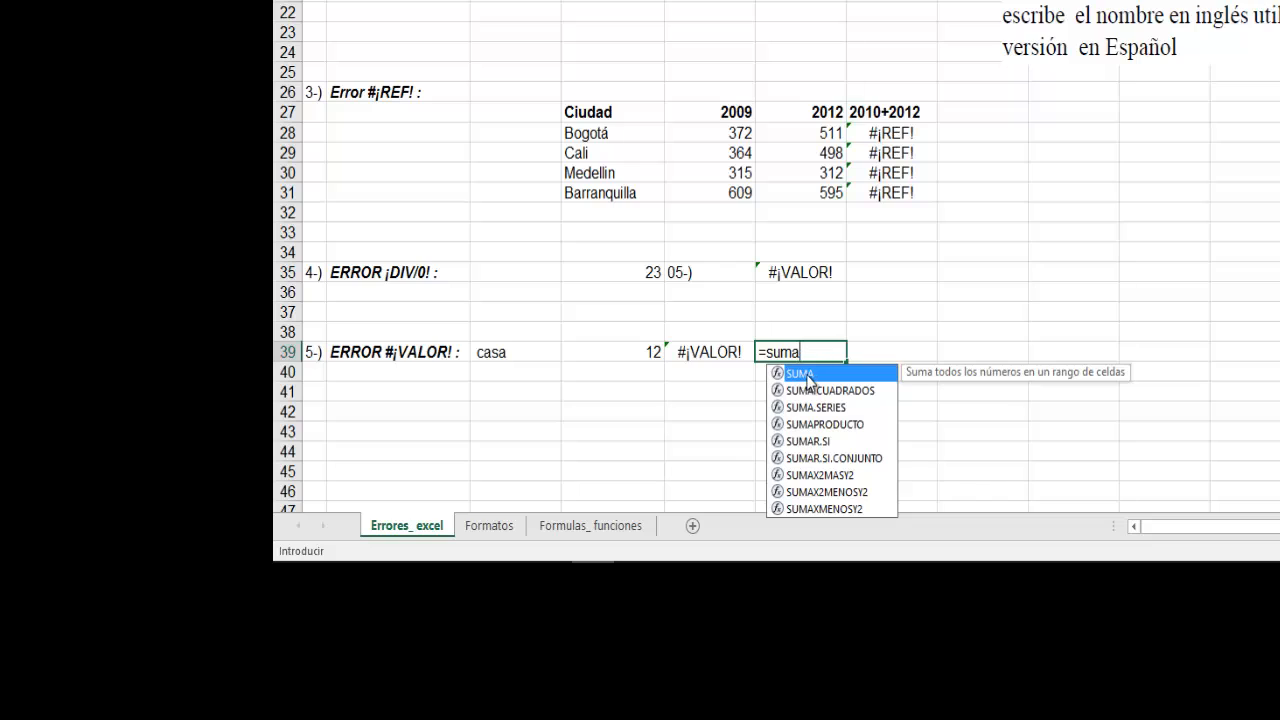
{"action": "double_click", "coordinate": [803, 376]}
{"action": "left_click_drag", "start_coordinate": [486, 354], "coordinate": [666, 349]}
{"action": "key", "text": "Return"}
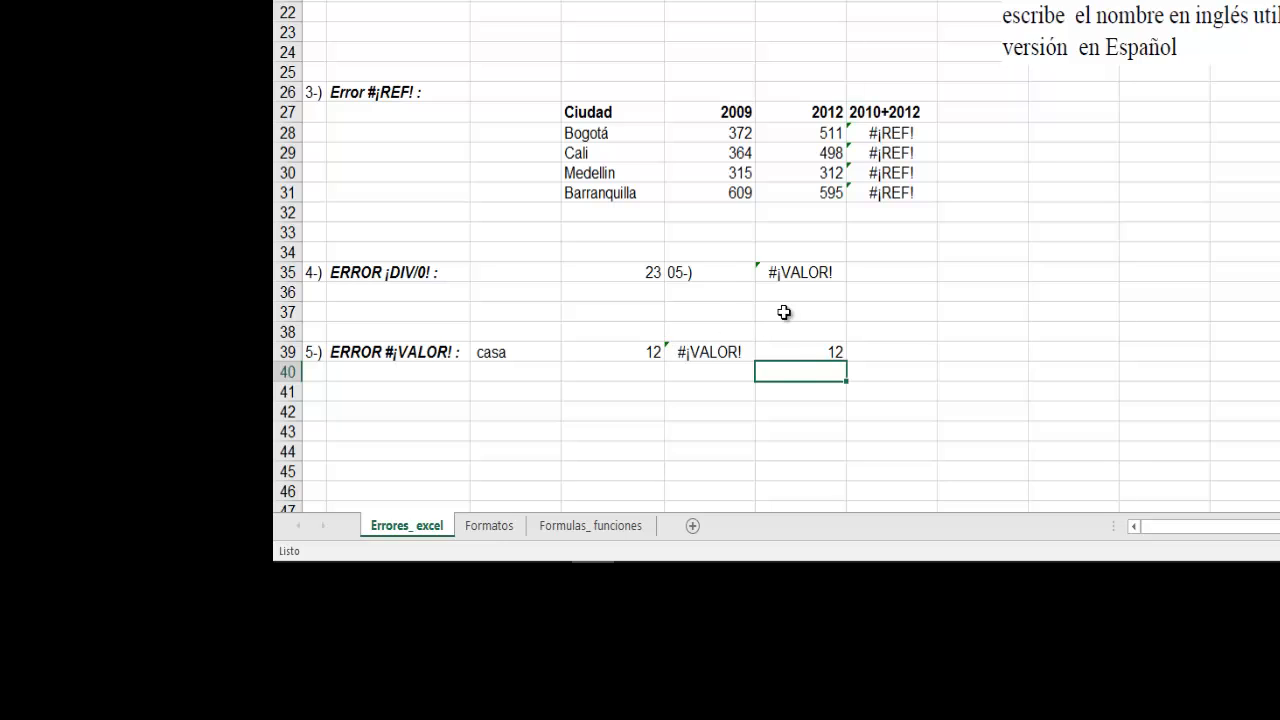
{"action": "left_click", "coordinate": [797, 346]}
{"action": "left_click", "coordinate": [797, 346]}
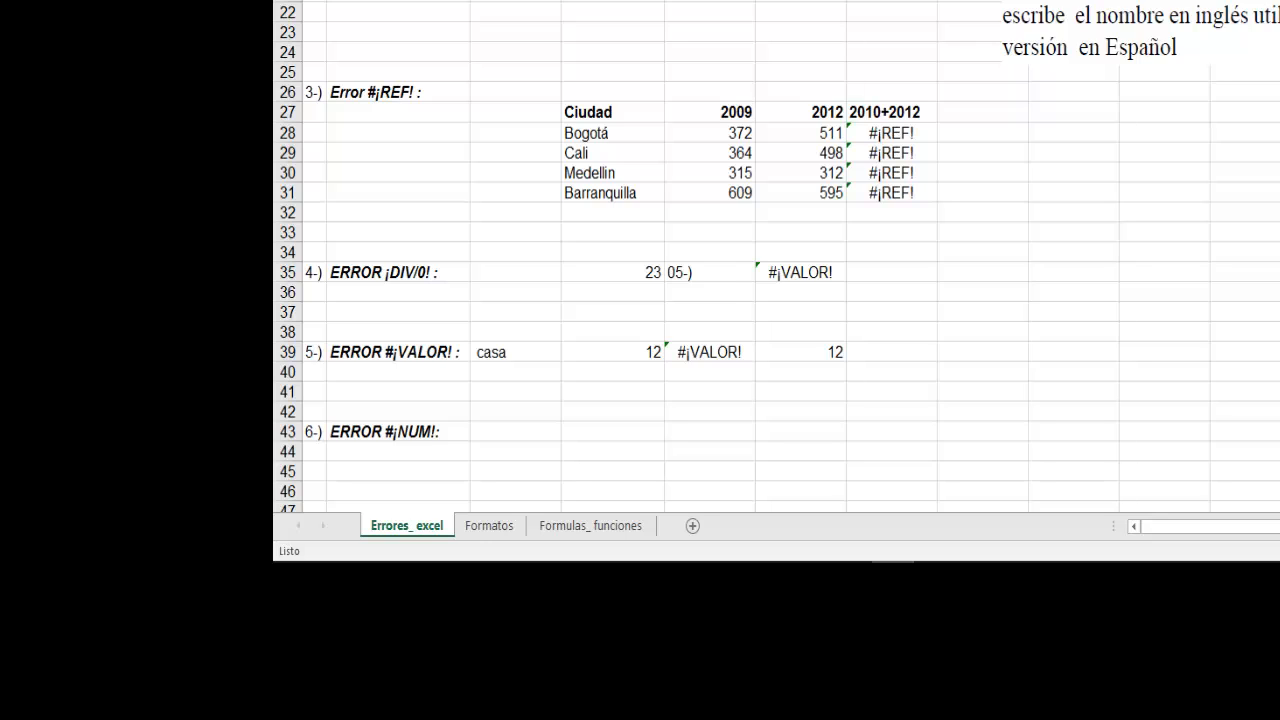
Enter 200 in C43 and 900 in D43, beside the ERROR #¡NUM! label
{"action": "left_click", "coordinate": [523, 429]}
{"action": "type", "text": "200"}
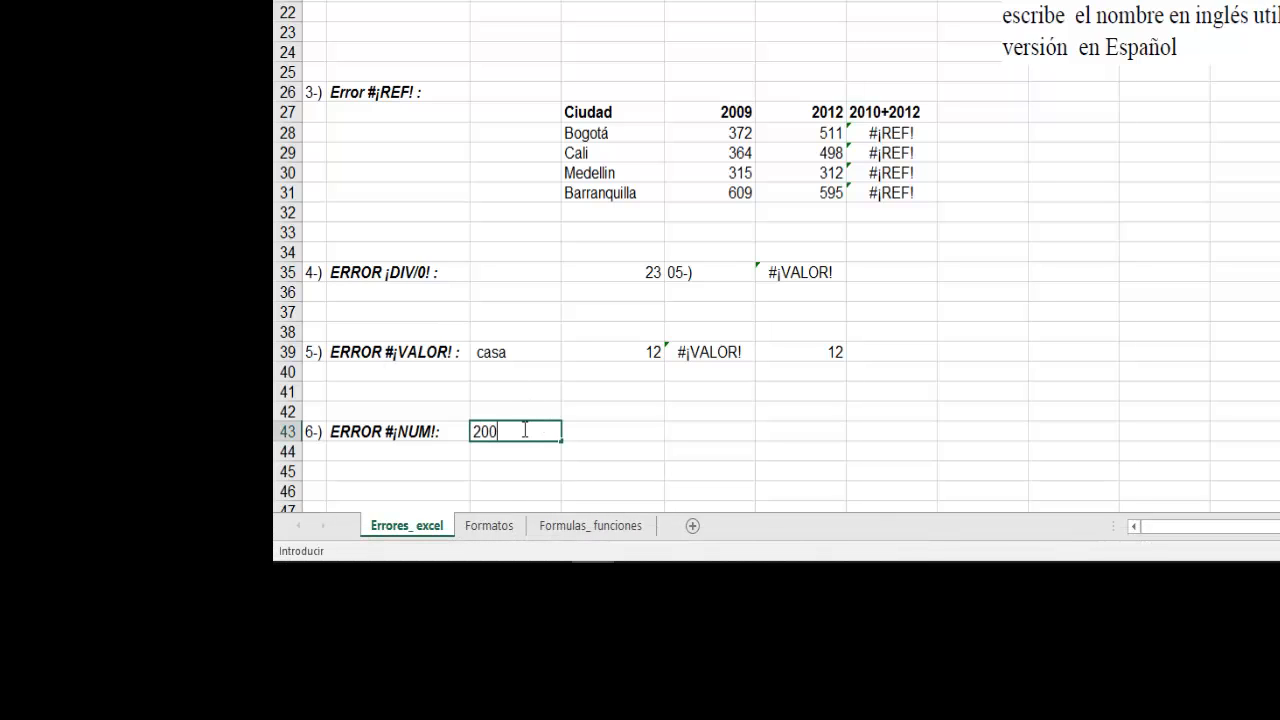
{"action": "left_click", "coordinate": [576, 431]}
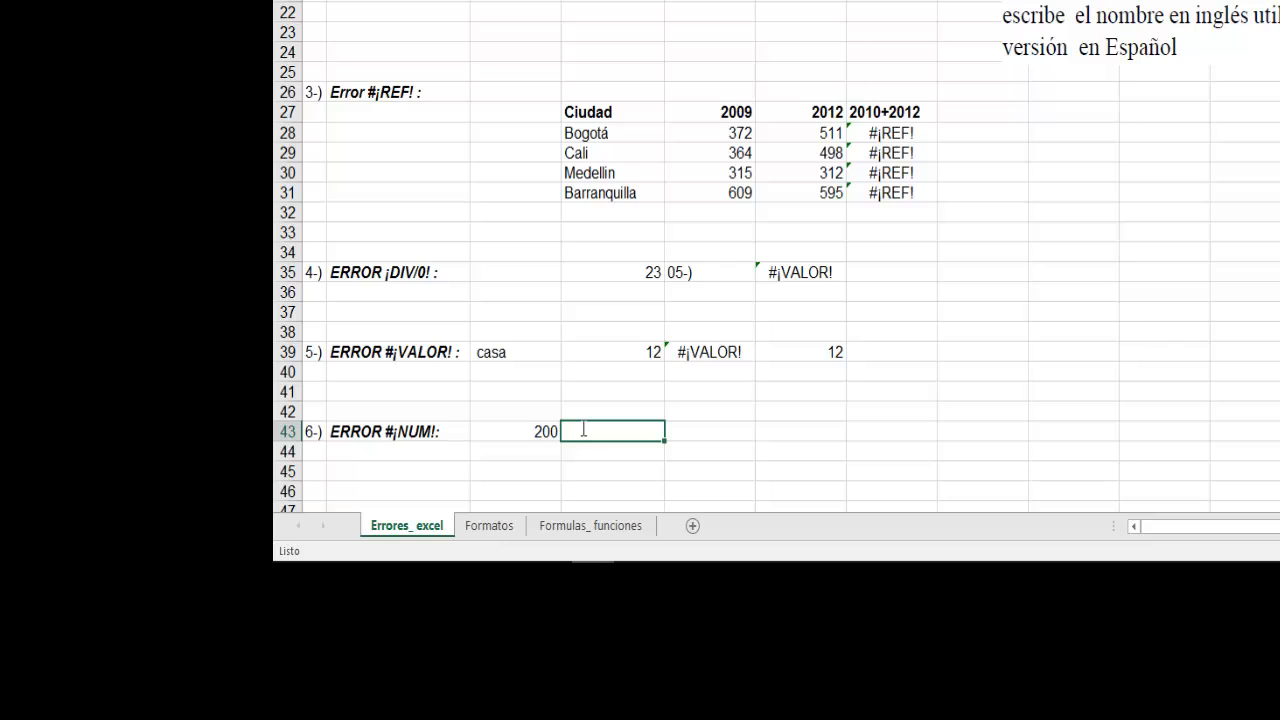
{"action": "type", "text": "900"}
Enter a POTENCIA formula in E43 that raises the number in C43 to the power in D43
{"action": "left_click", "coordinate": [697, 438]}
{"action": "type", "text": "="}
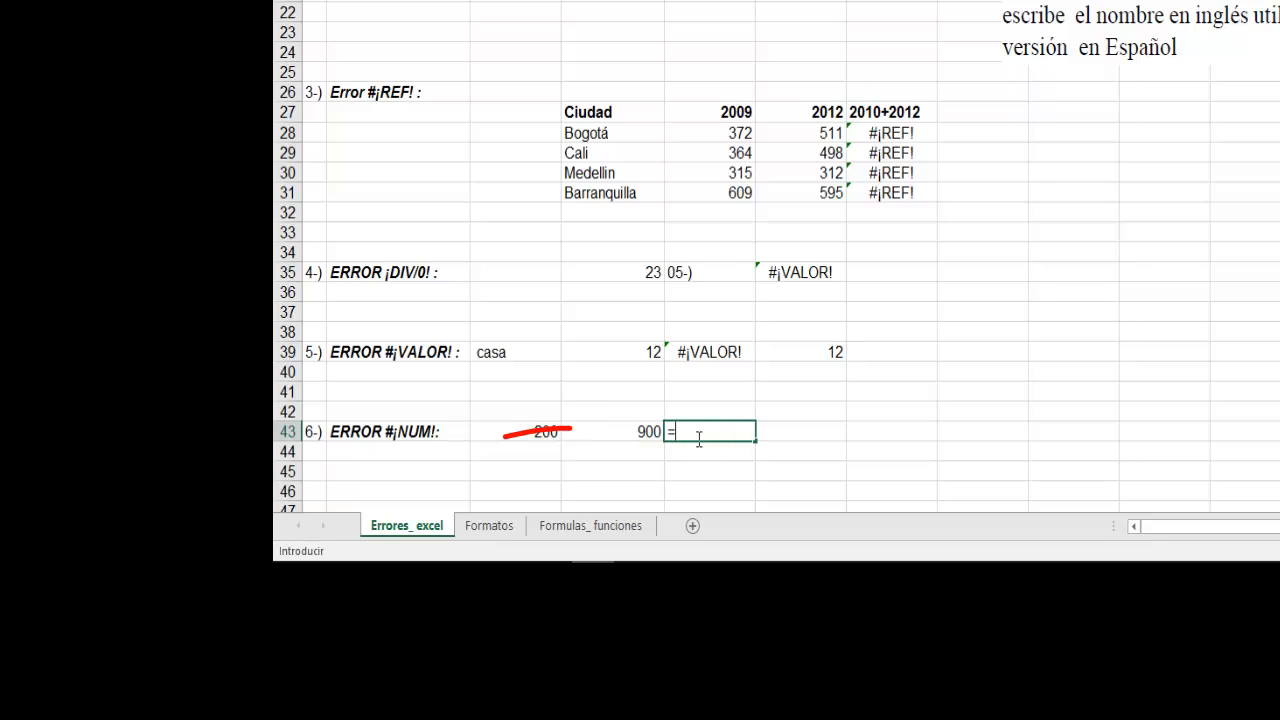
{"action": "type", "text": "pote"}
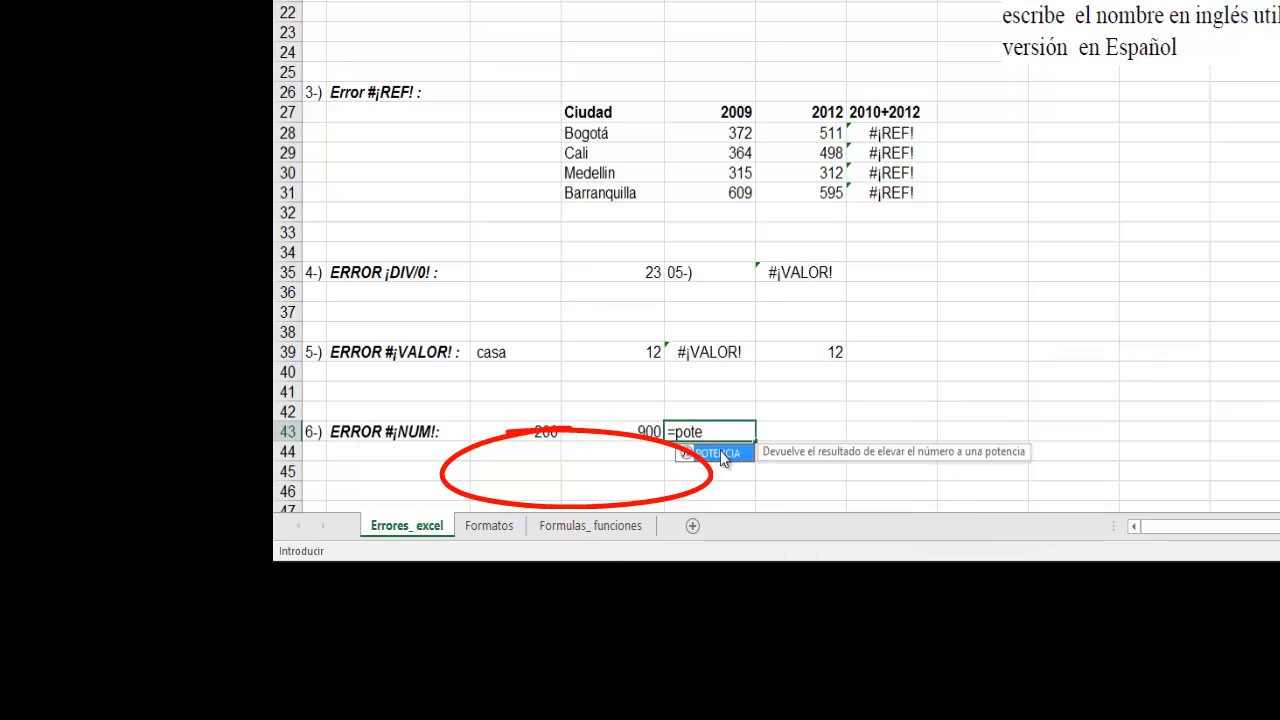
{"action": "double_click", "coordinate": [720, 452]}
{"action": "left_click", "coordinate": [546, 432]}
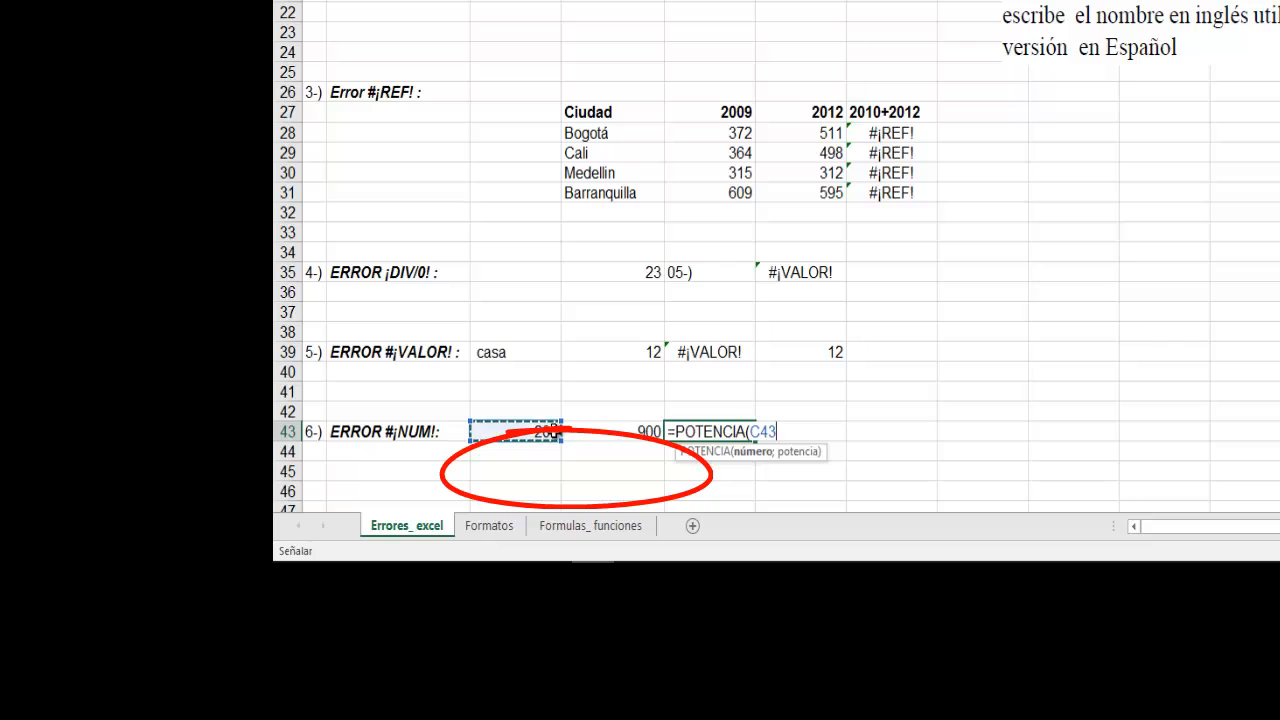
{"action": "type", "text": ";"}
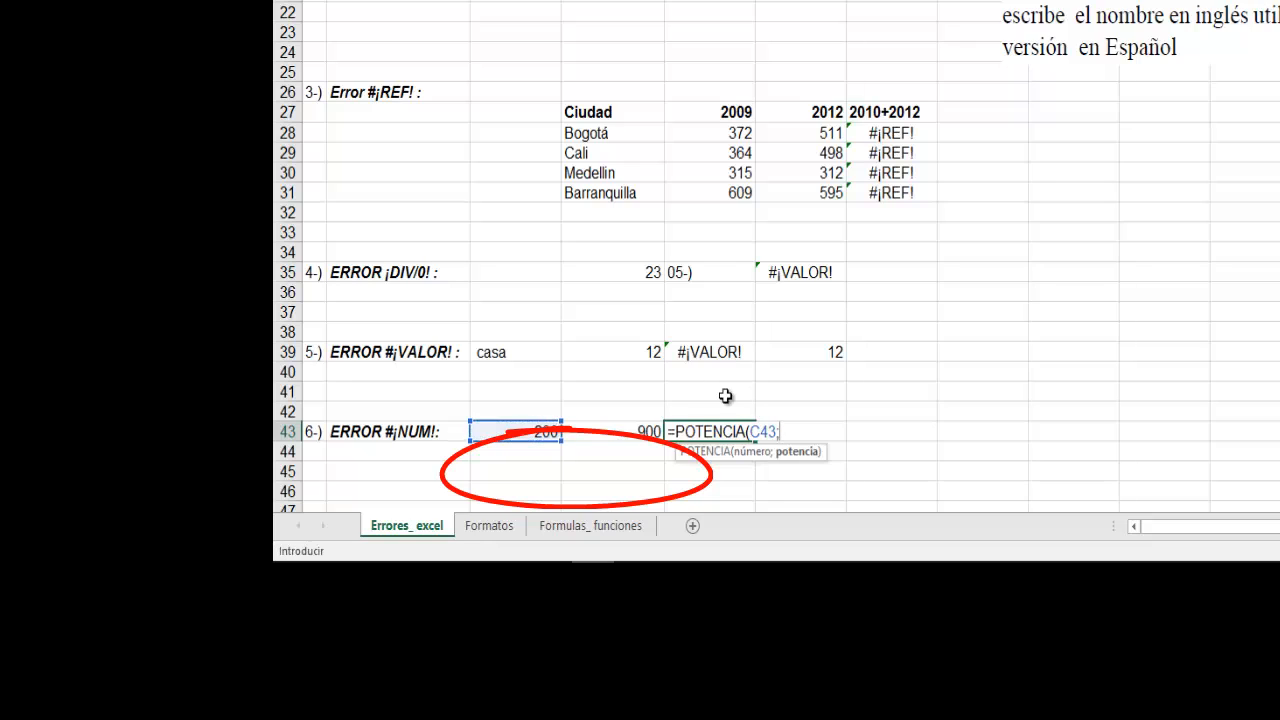
{"action": "left_click", "coordinate": [647, 434]}
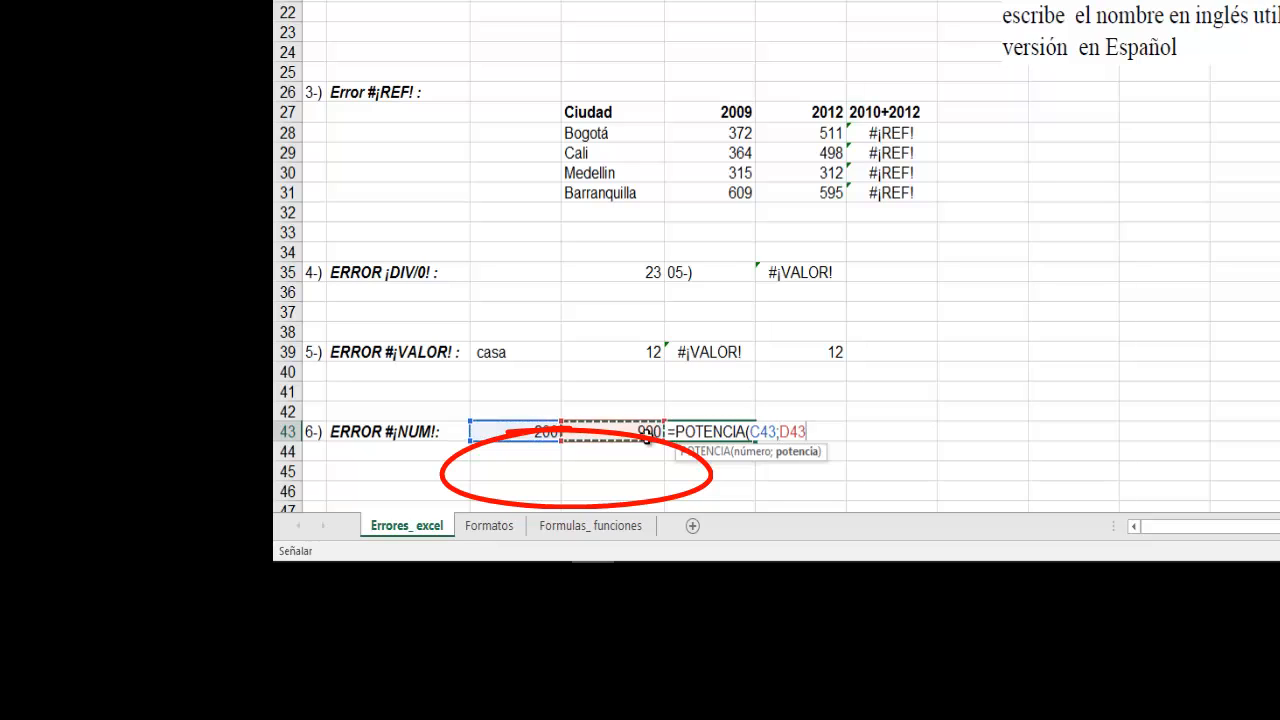
{"action": "key", "text": "Return"}
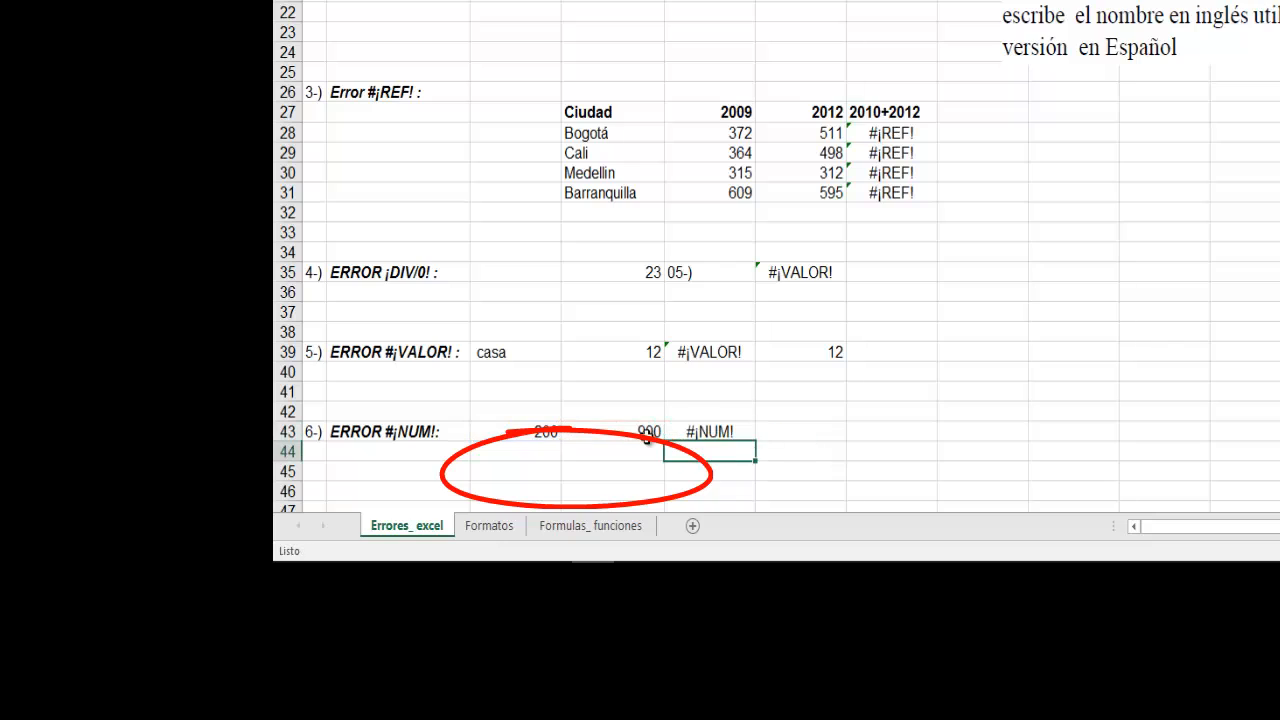
{"action": "left_click", "coordinate": [710, 431]}
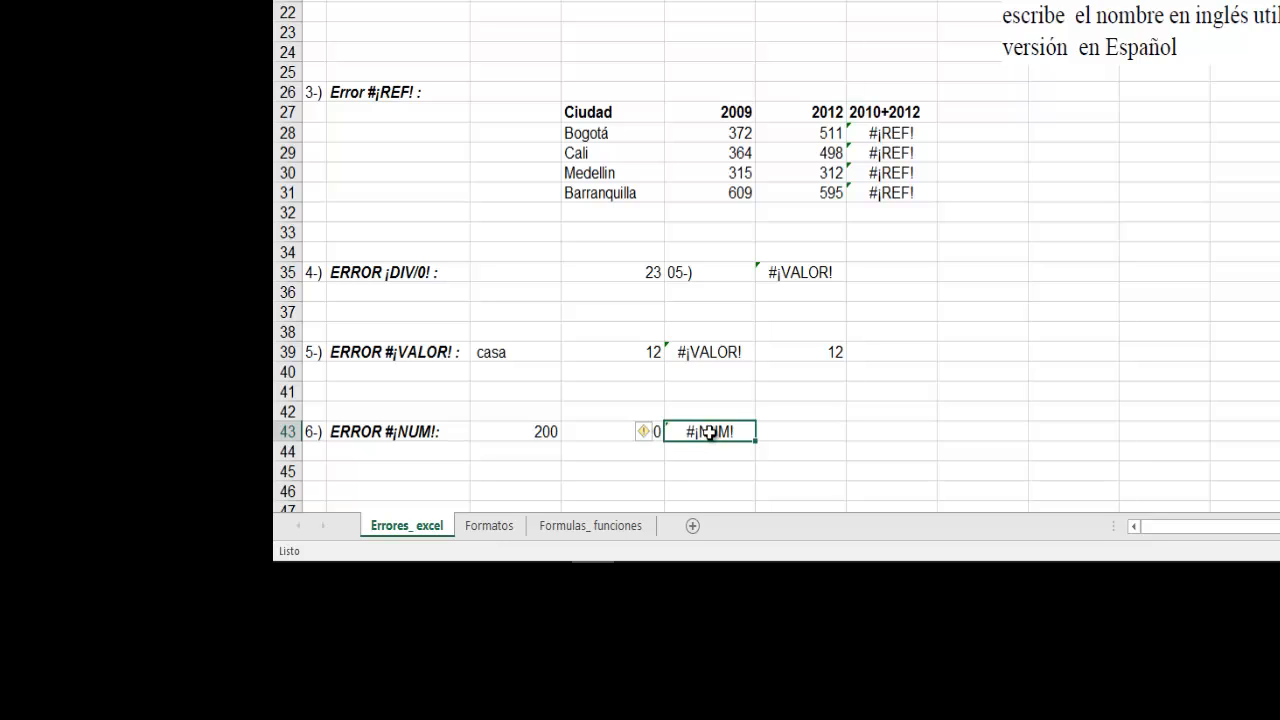
Replace both the base in C43 and the exponent in D43 with 0
{"action": "left_click", "coordinate": [529, 435]}
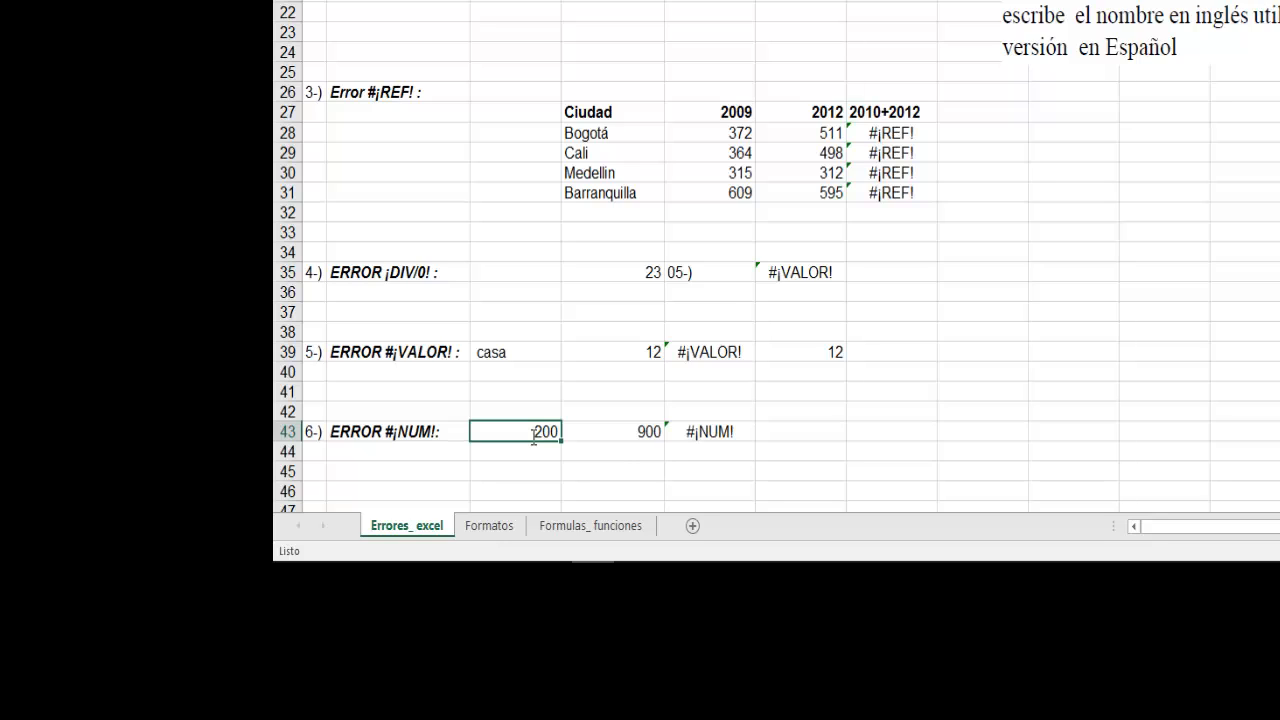
{"action": "type", "text": "0"}
{"action": "left_click", "coordinate": [611, 433]}
{"action": "type", "text": "0"}
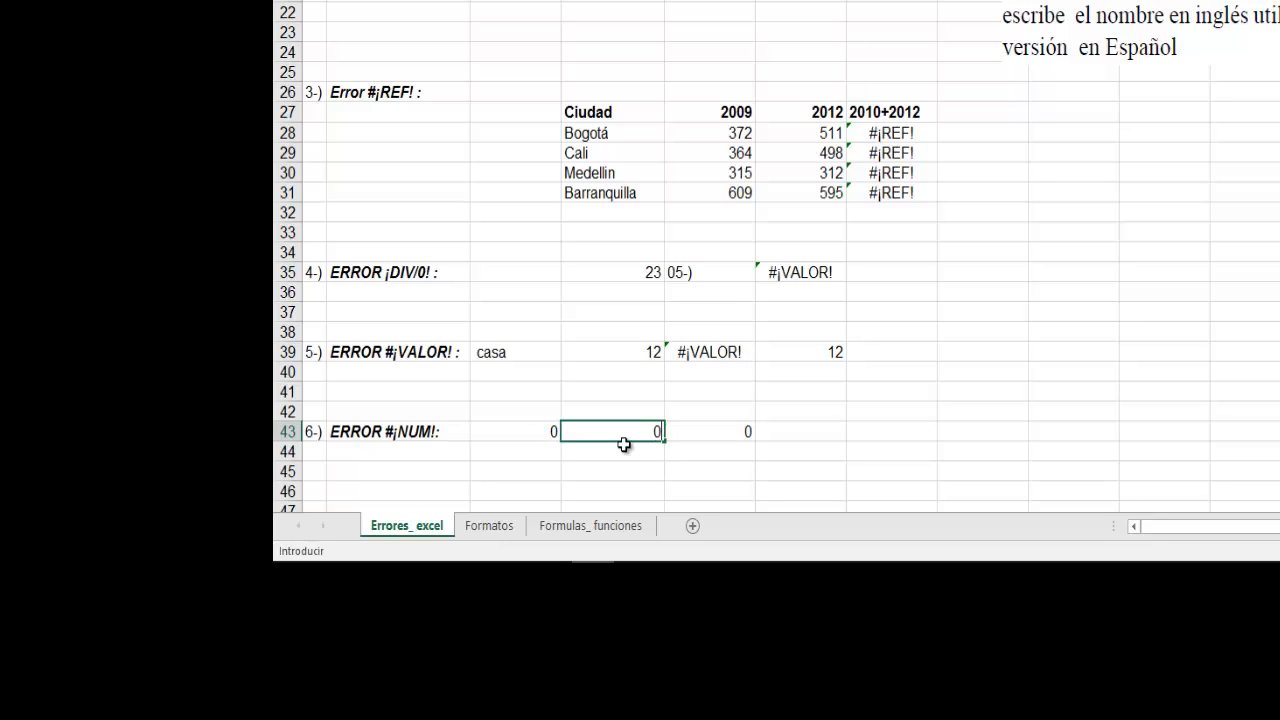
{"action": "key", "text": "Return"}
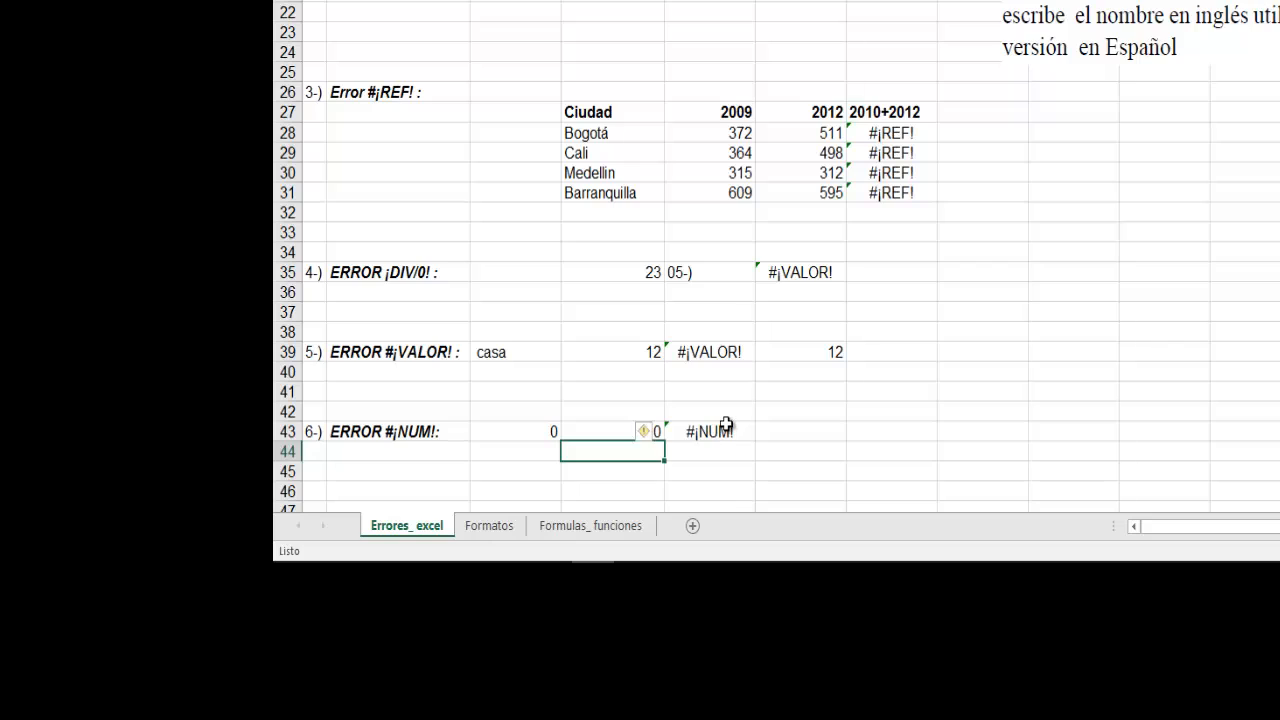
{"action": "left_click", "coordinate": [726, 426]}
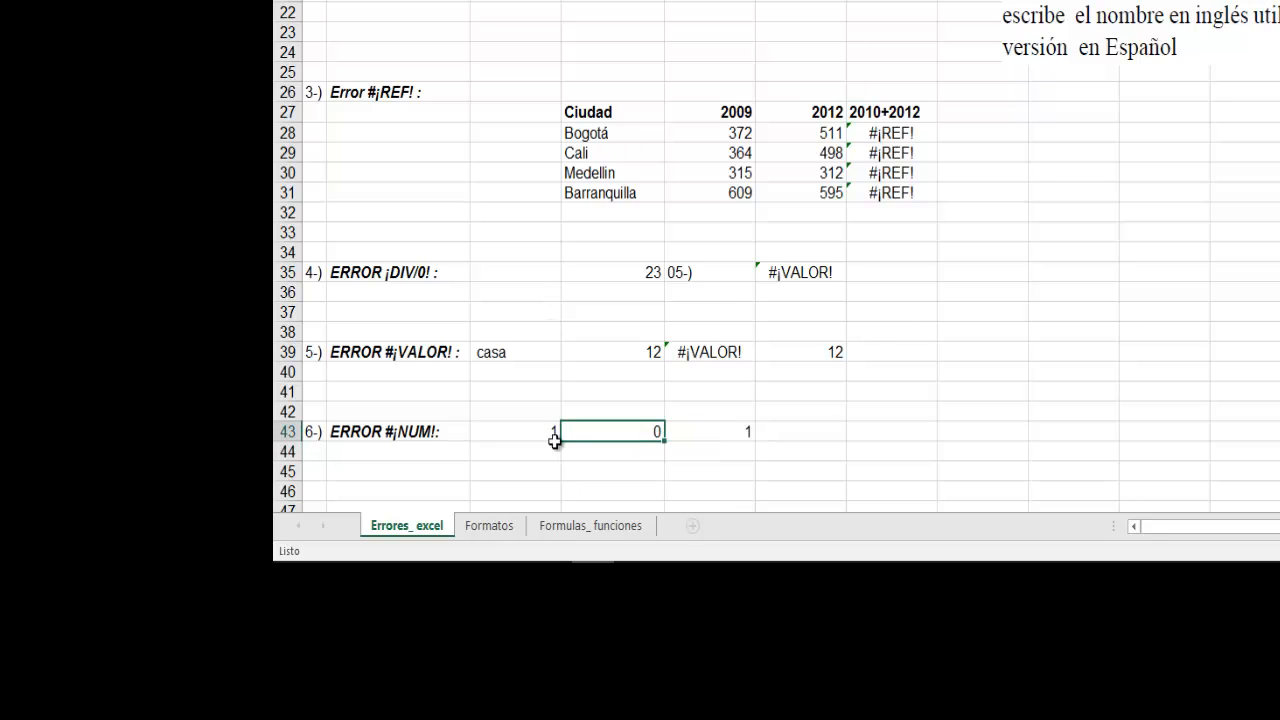
Set the base in C43 back to 0 and check the POTENCIA example's cells
{"action": "left_click", "coordinate": [497, 429]}
{"action": "type", "text": "0"}
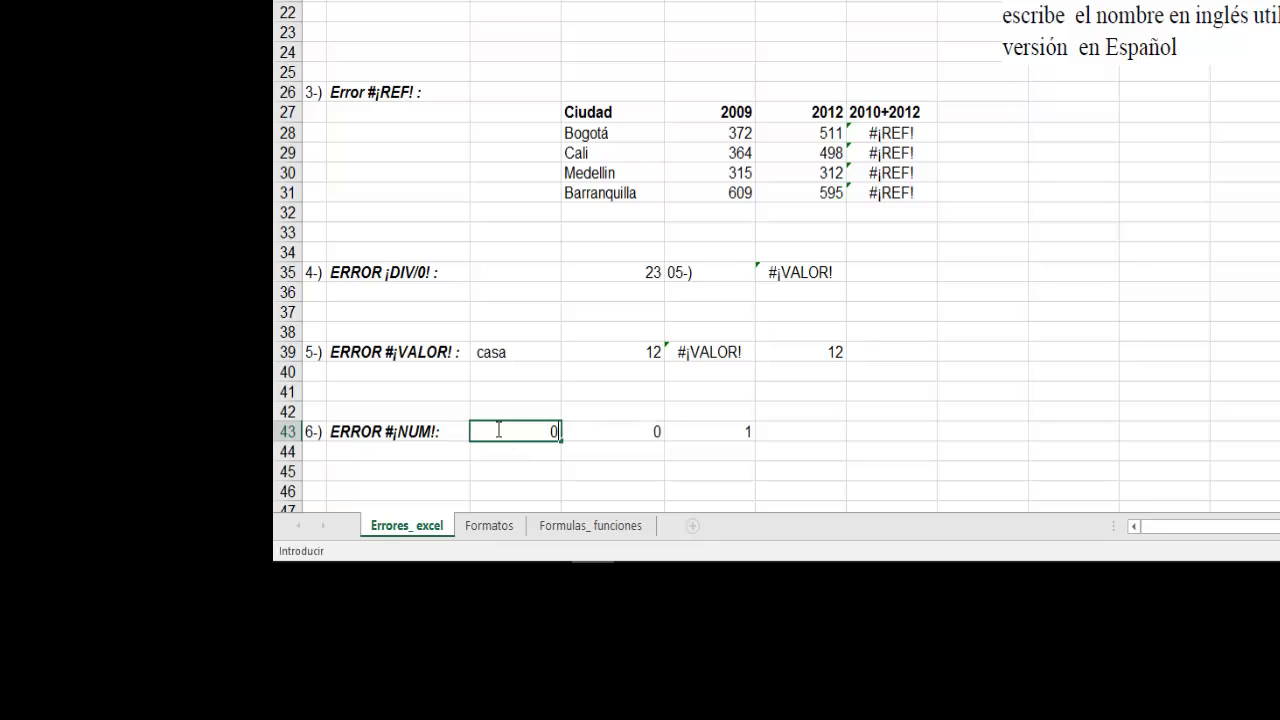
{"action": "left_click", "coordinate": [607, 472]}
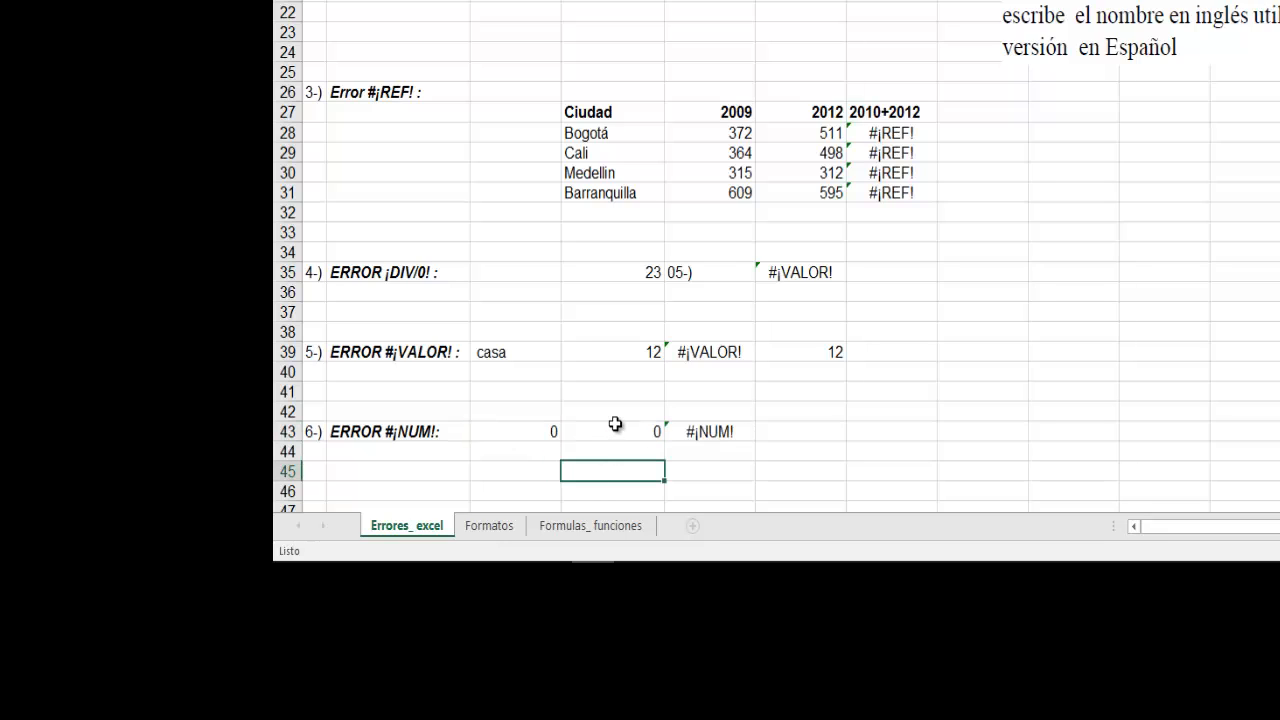
{"action": "left_click", "coordinate": [617, 428]}
{"action": "left_click", "coordinate": [700, 430]}
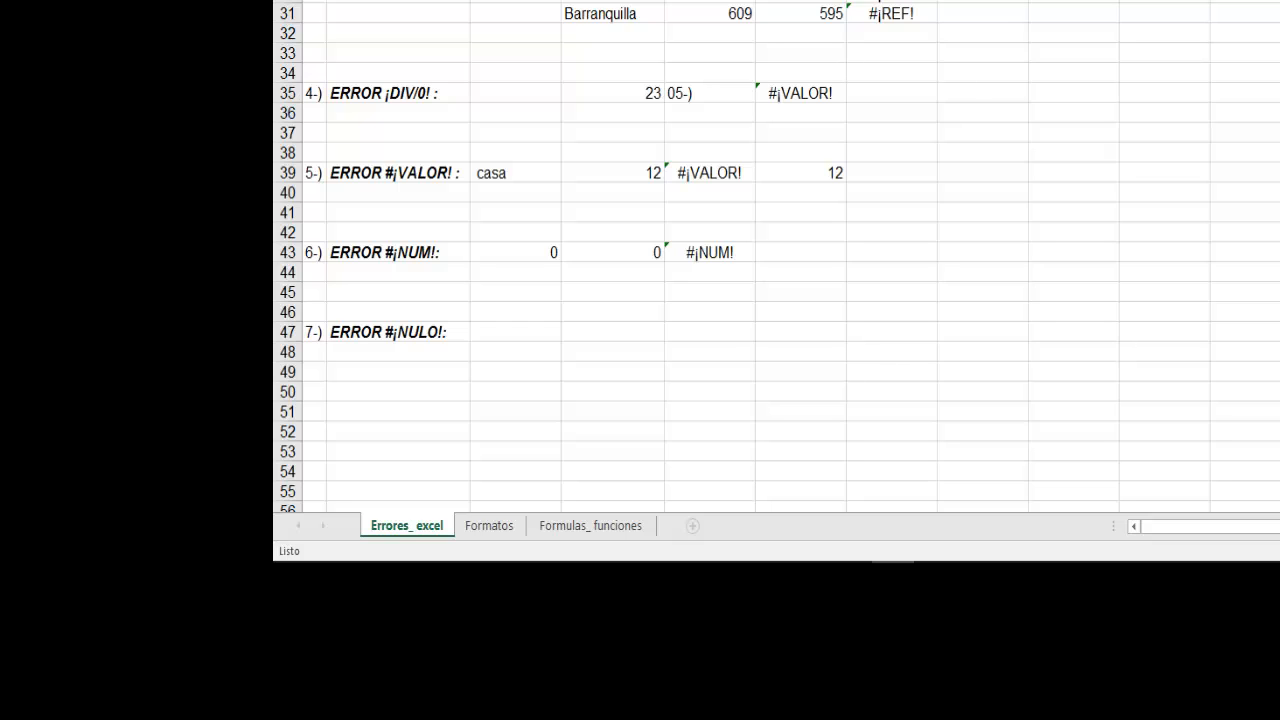
{"action": "left_click", "coordinate": [803, 286]}
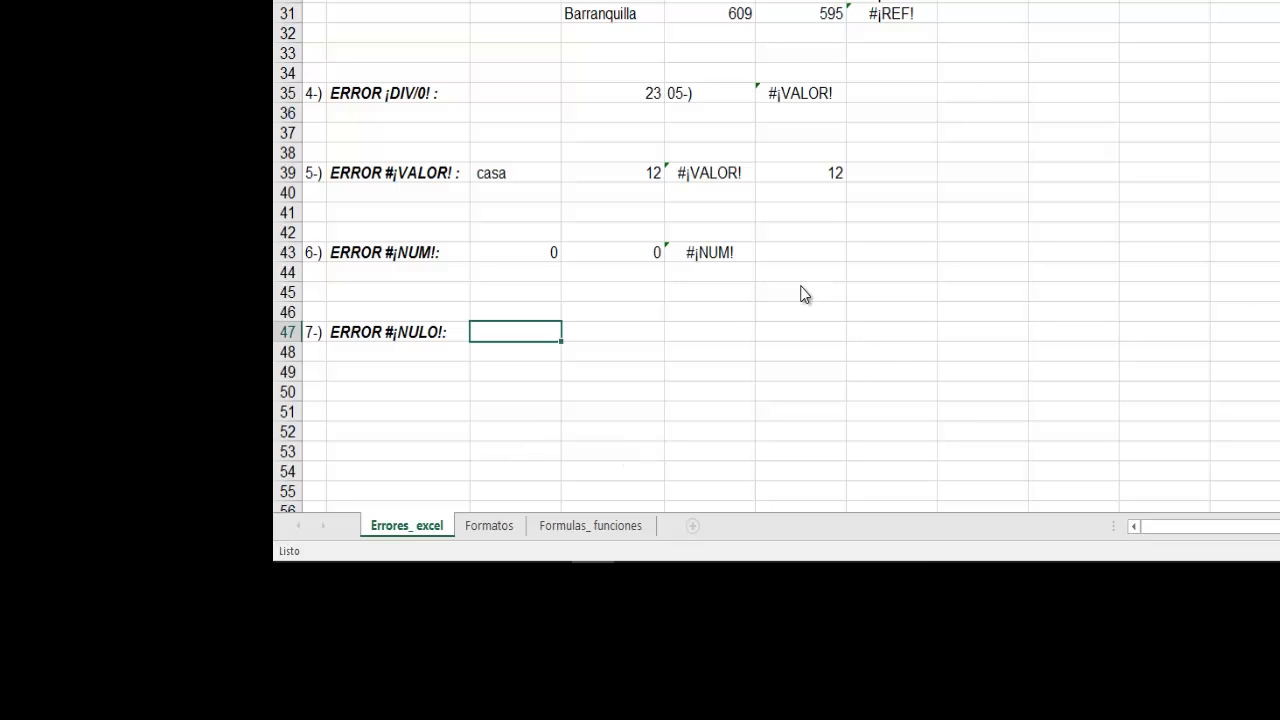
{"action": "left_click", "coordinate": [786, 337]}
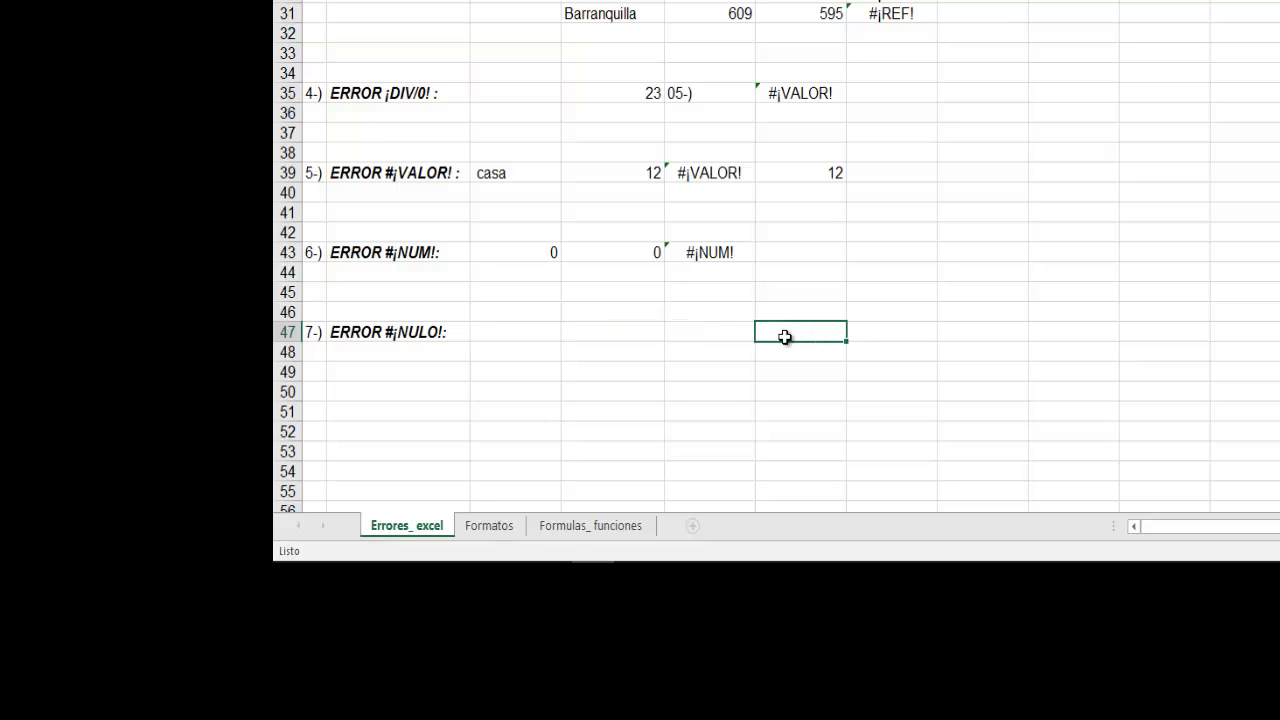
{"action": "type", "text": "="}
{"action": "key", "text": "Return"}
{"action": "left_click", "coordinate": [789, 337]}
{"action": "key", "text": "F2"}
Enter 2 in C47 and 3 in D47, beside the ERROR #¡NULO! label
{"action": "left_click", "coordinate": [539, 338]}
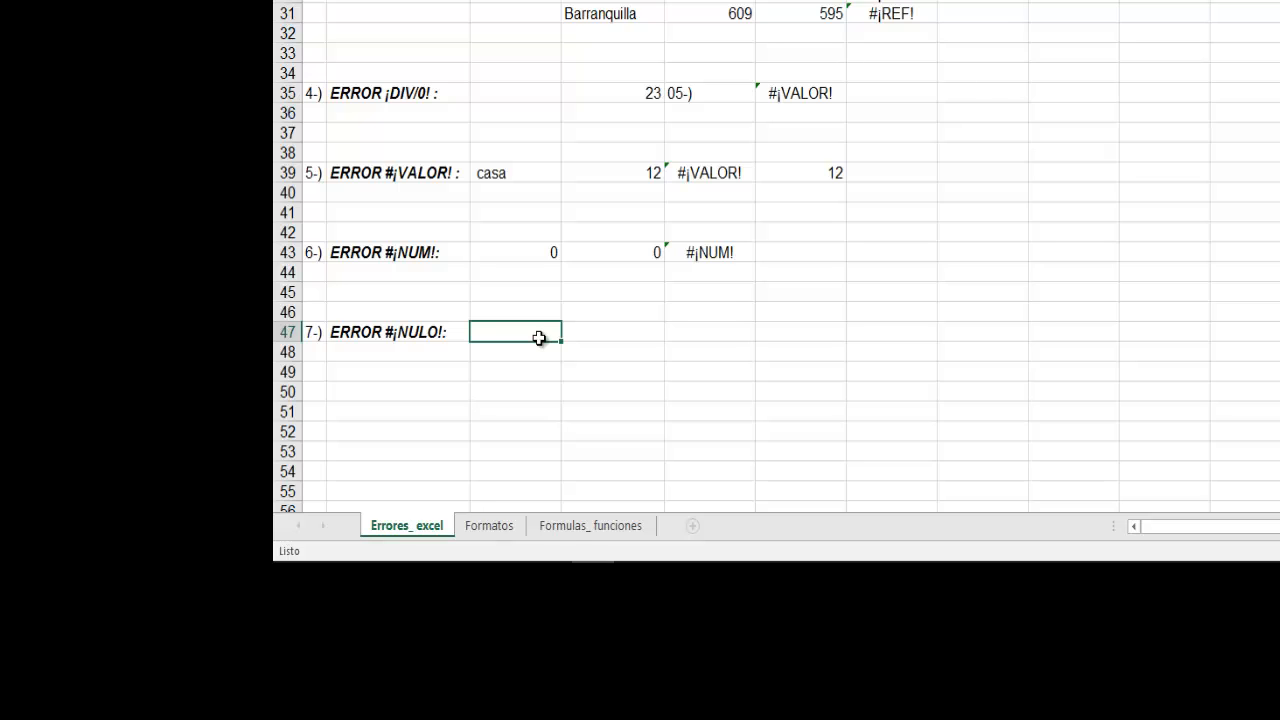
{"action": "type", "text": "2"}
{"action": "left_click", "coordinate": [582, 332]}
{"action": "type", "text": "3"}
Enter a SUMA formula in E47 that adds the range C47:D47
{"action": "double_click", "coordinate": [727, 335]}
{"action": "type", "text": "=sama"}
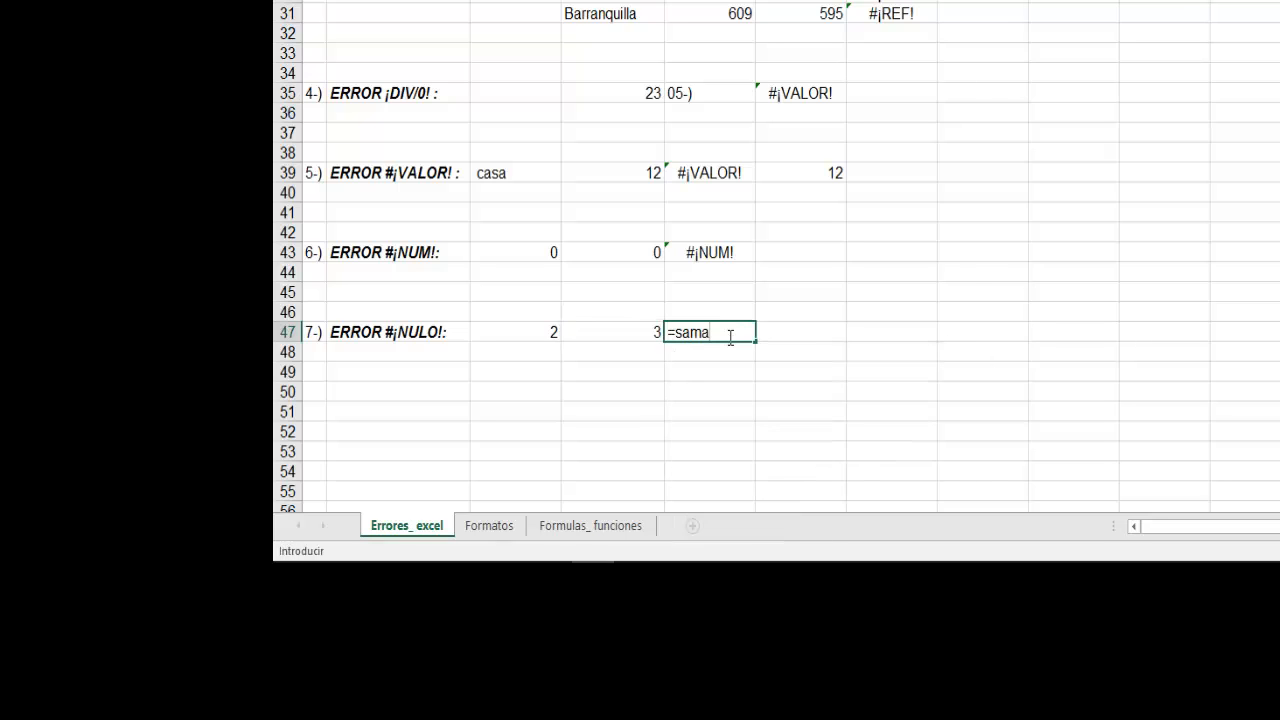
{"action": "type", "text": "("}
{"action": "left_click", "coordinate": [676, 332]}
{"action": "type", "text": "U"}
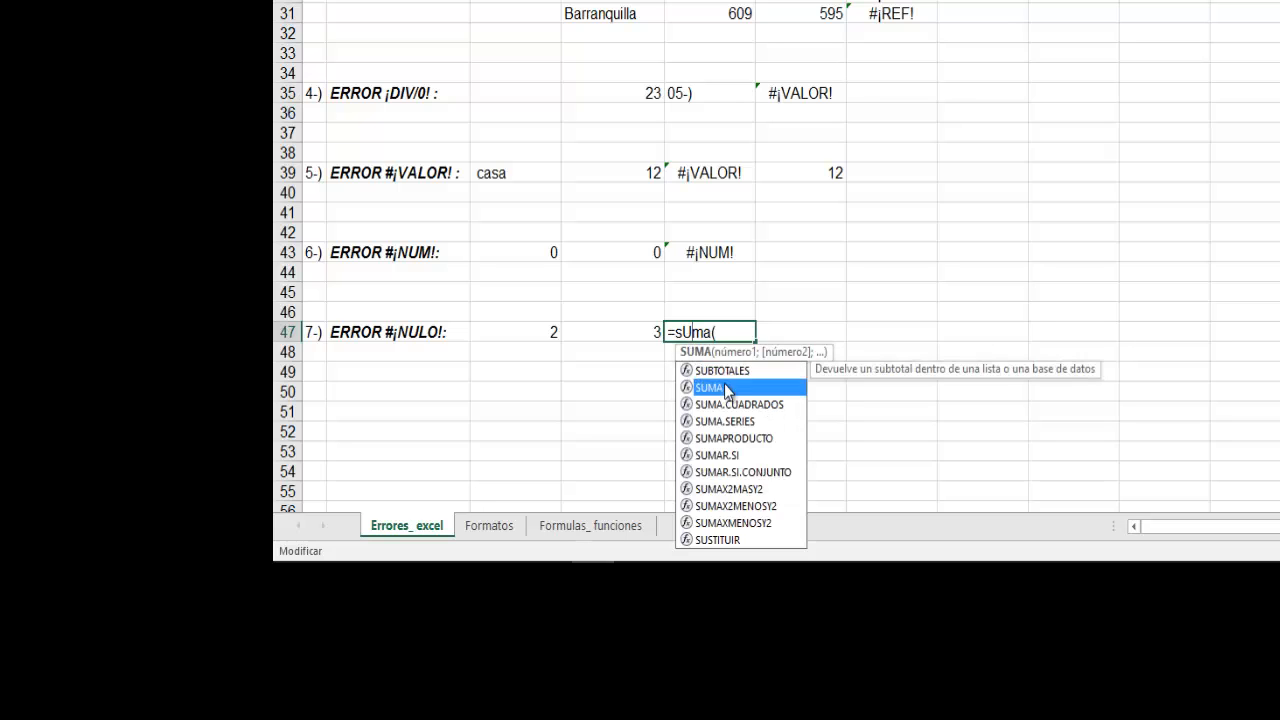
{"action": "double_click", "coordinate": [727, 390]}
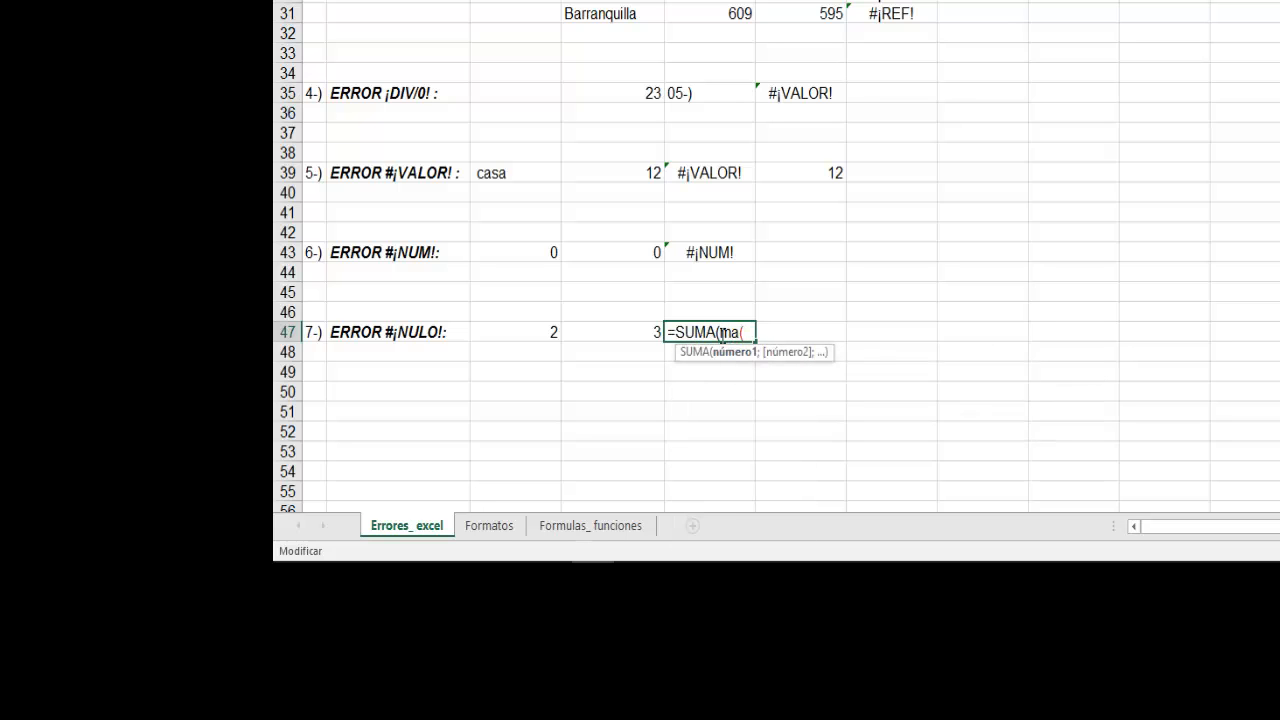
{"action": "left_click_drag", "start_coordinate": [722, 335], "coordinate": [760, 334]}
{"action": "key", "text": "BackSpace"}
{"action": "left_click", "coordinate": [546, 336]}
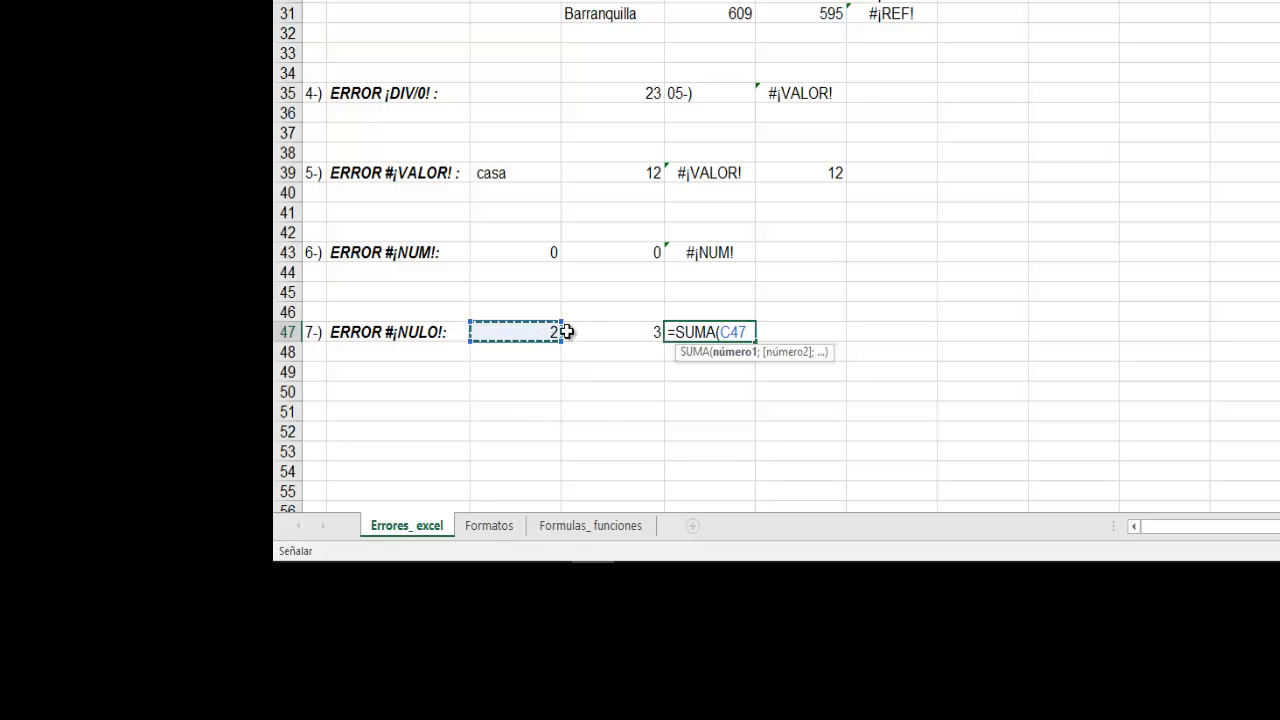
{"action": "left_click_drag", "start_coordinate": [523, 331], "coordinate": [634, 331]}
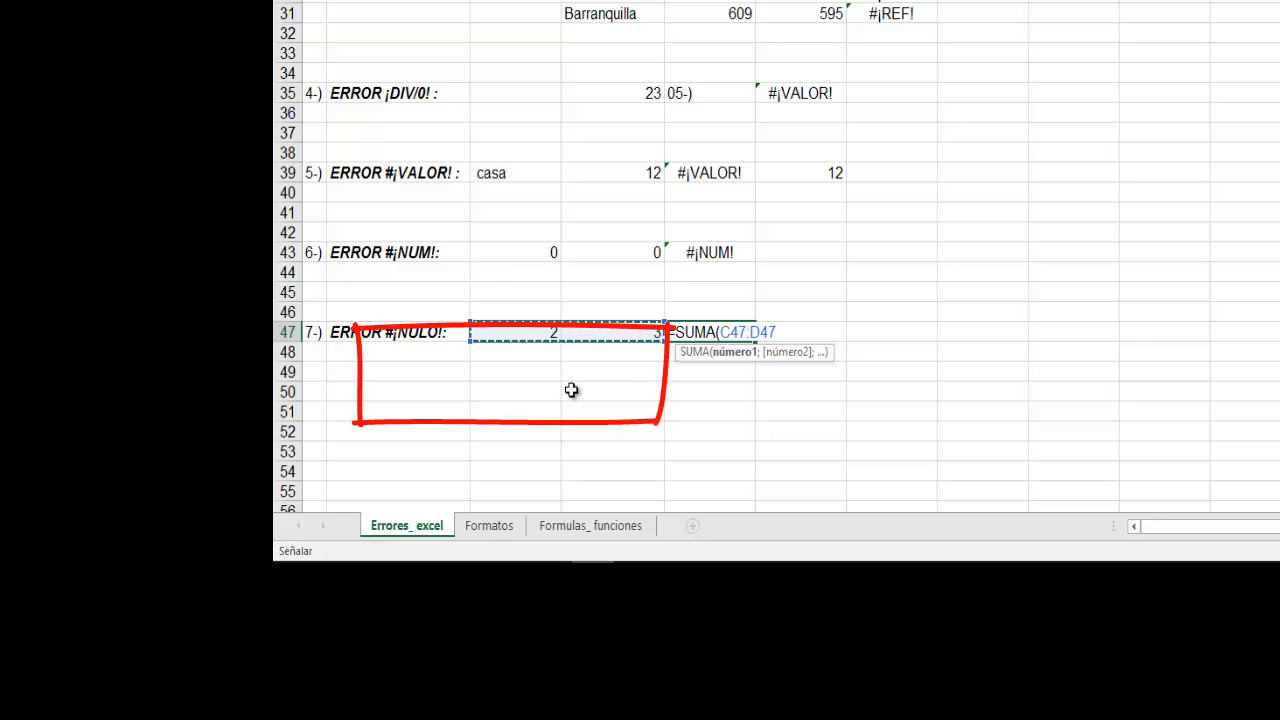
{"action": "type", "text": ")"}
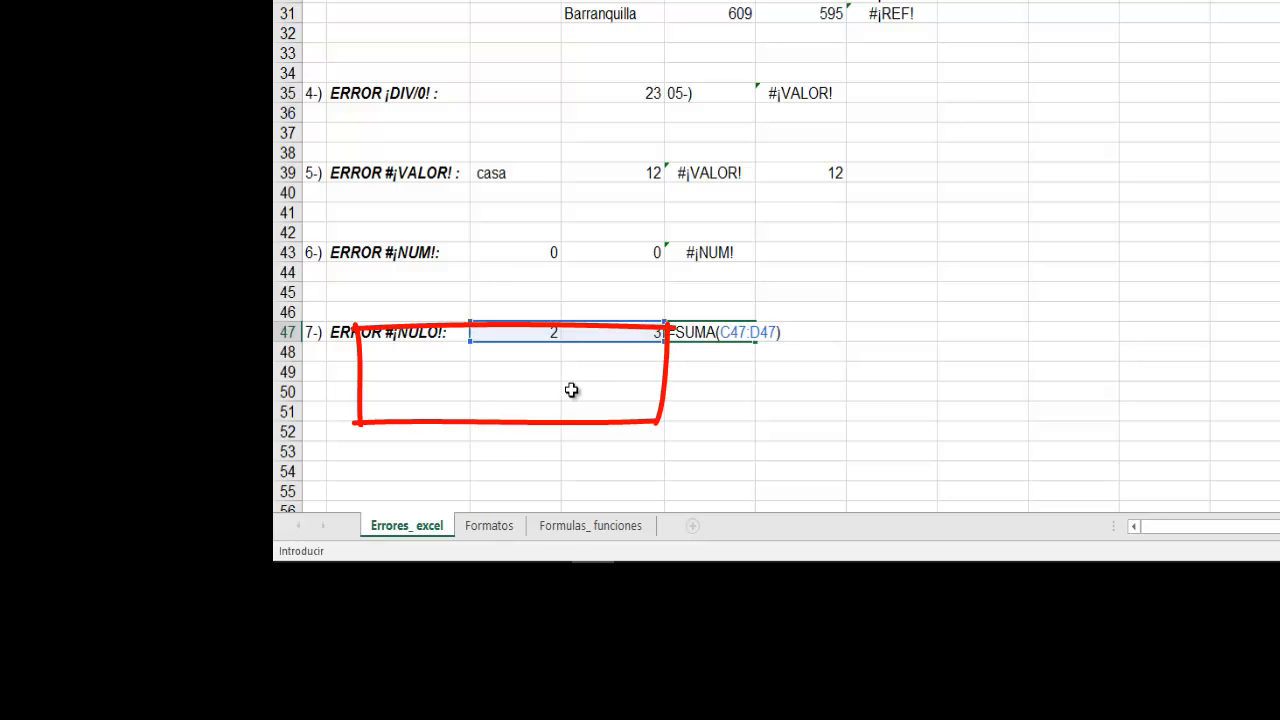
{"action": "key", "text": "Return"}
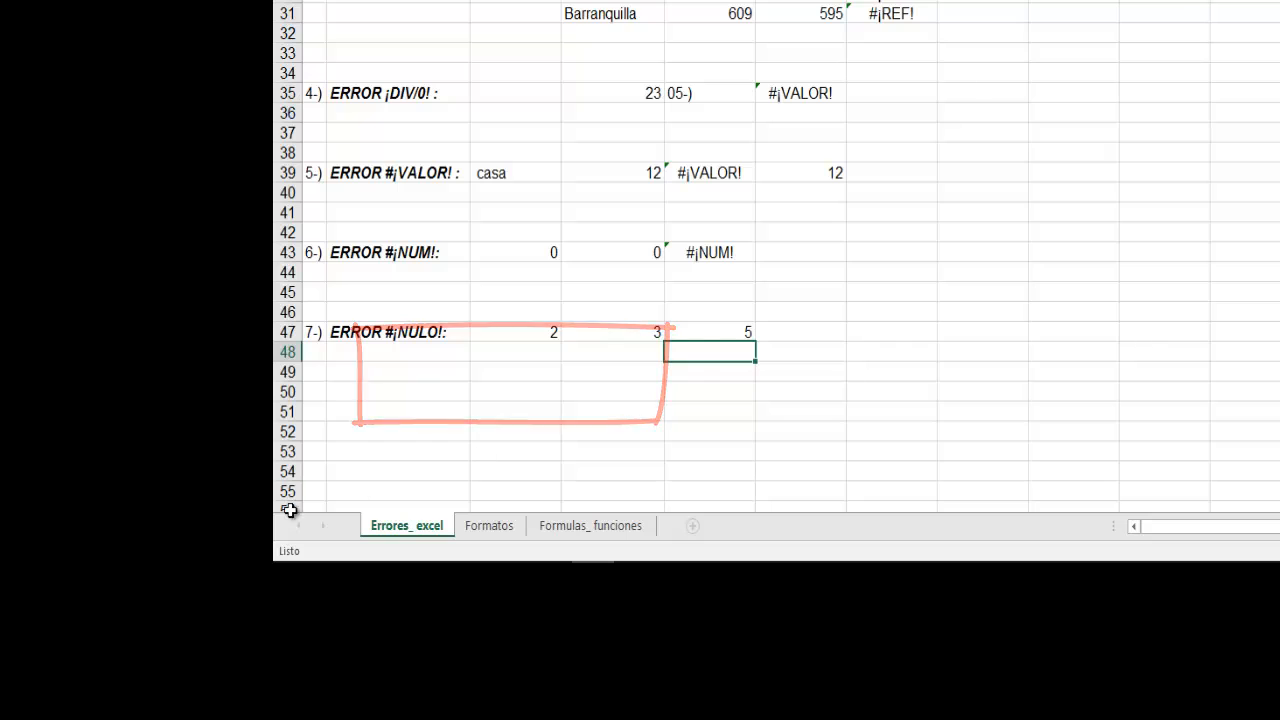
Enter the formula =suma(c47 c48) in E48, with only a space separating the two cell references
{"action": "left_click", "coordinate": [740, 330]}
{"action": "left_click", "coordinate": [746, 354]}
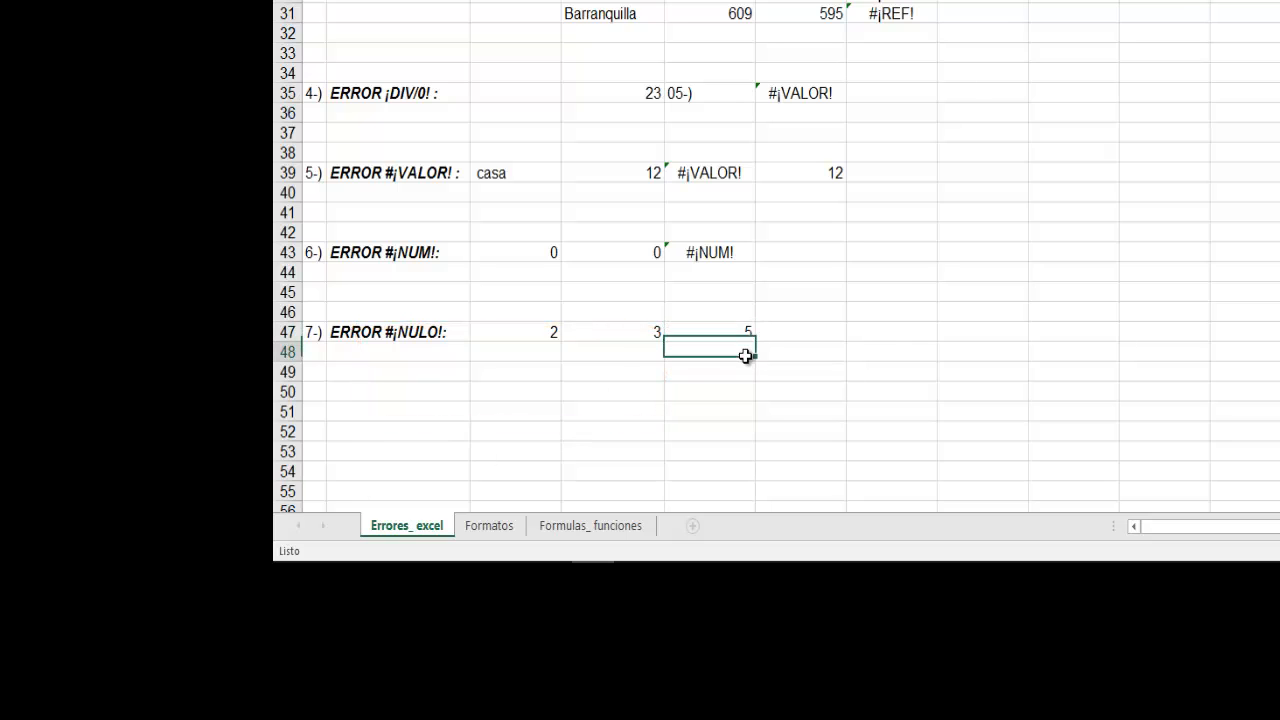
{"action": "type", "text": "="}
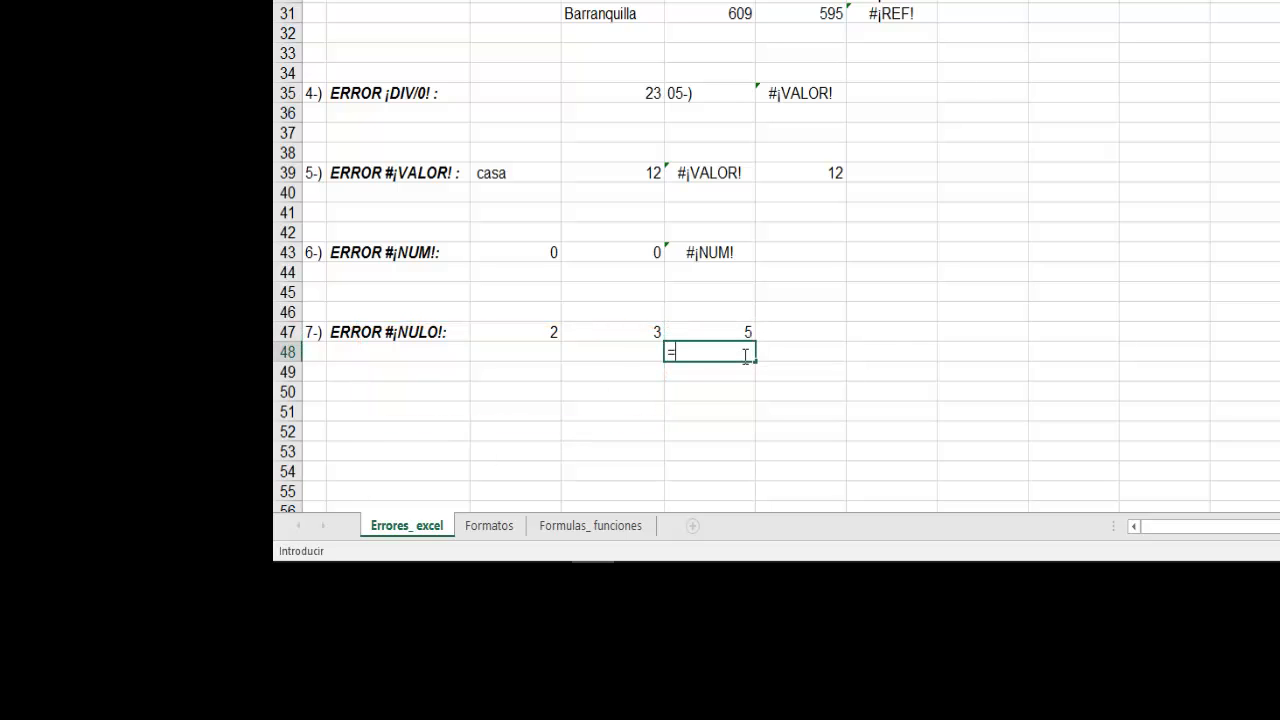
{"action": "type", "text": "su"}
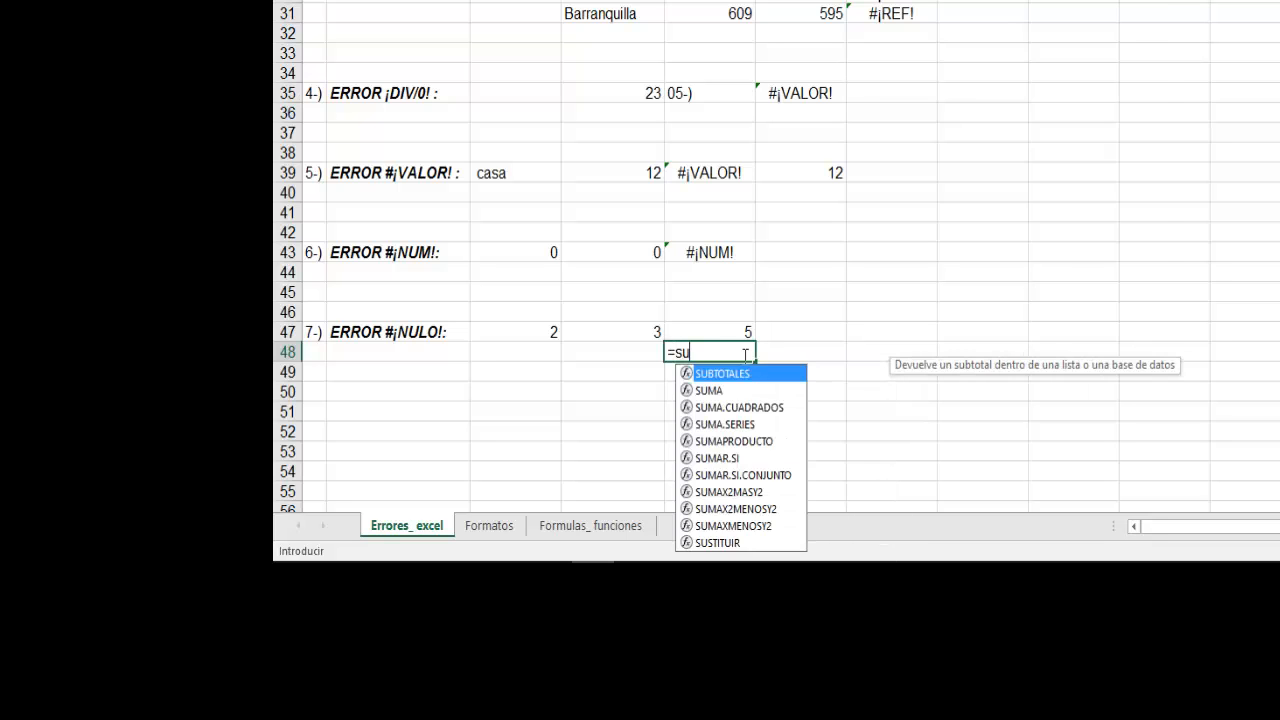
{"action": "type", "text": "ma("}
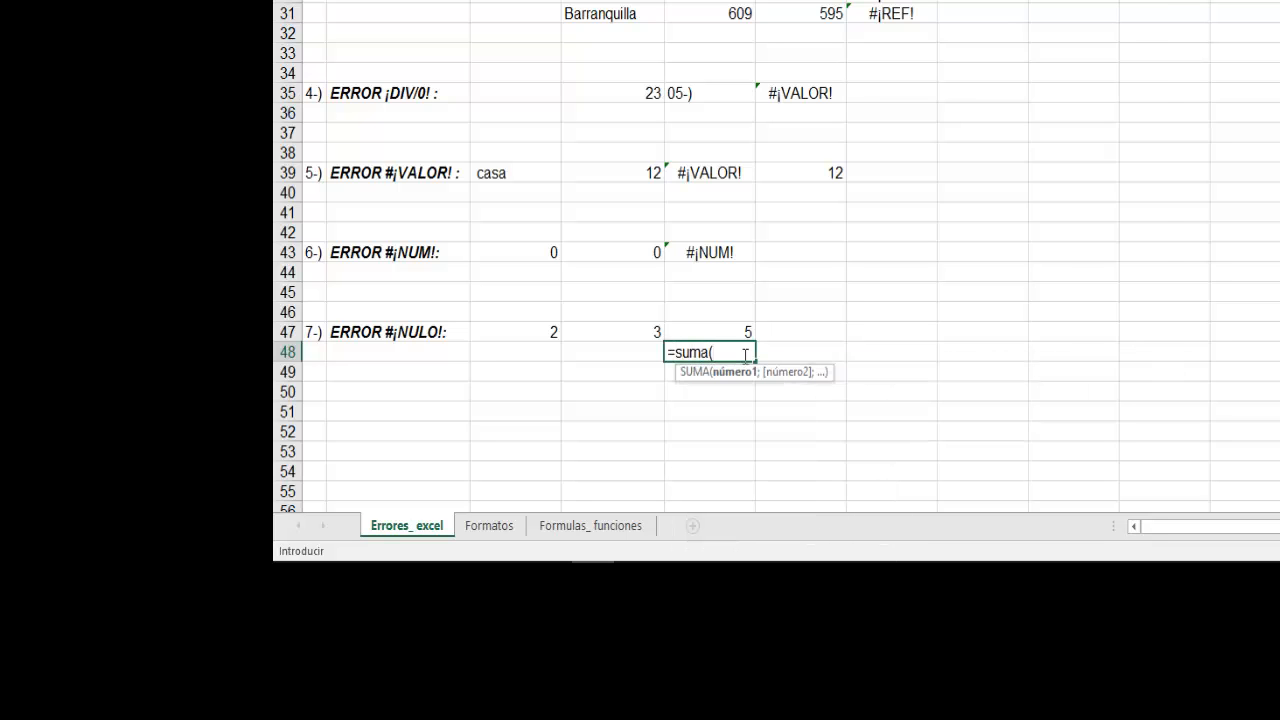
{"action": "type", "text": "a"}
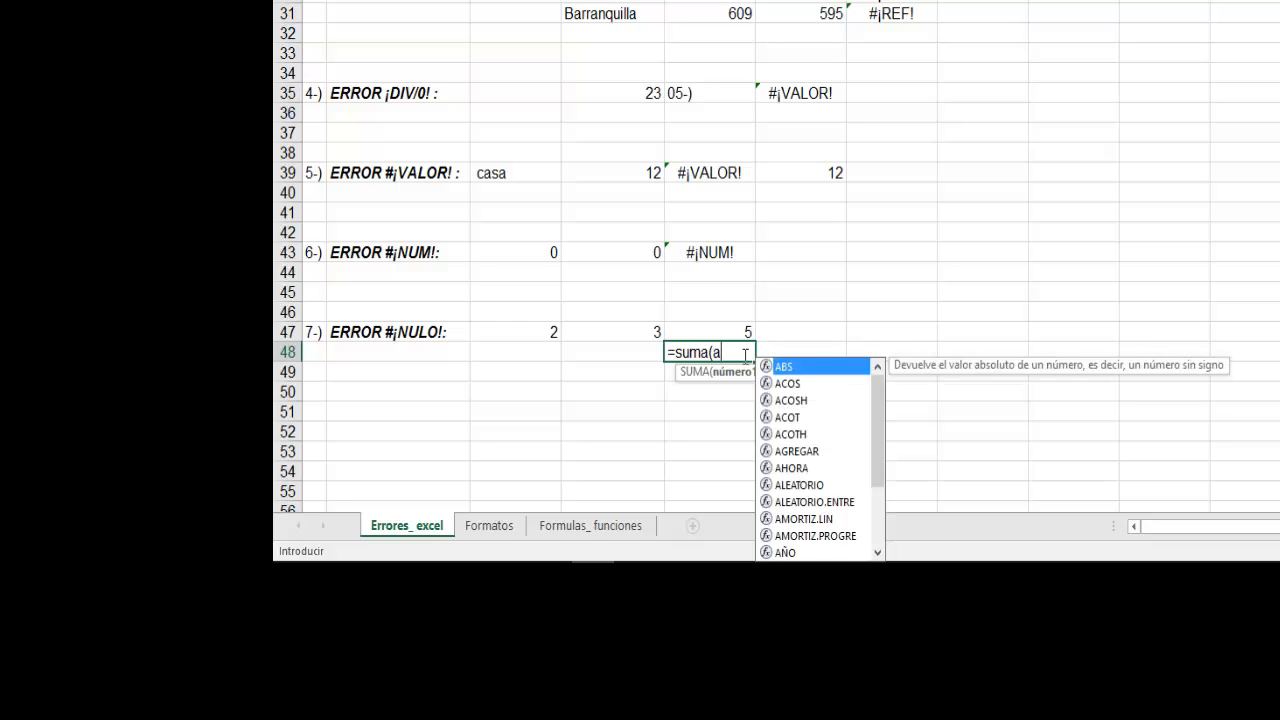
{"action": "key", "text": "BackSpace"}
{"action": "type", "text": "c"}
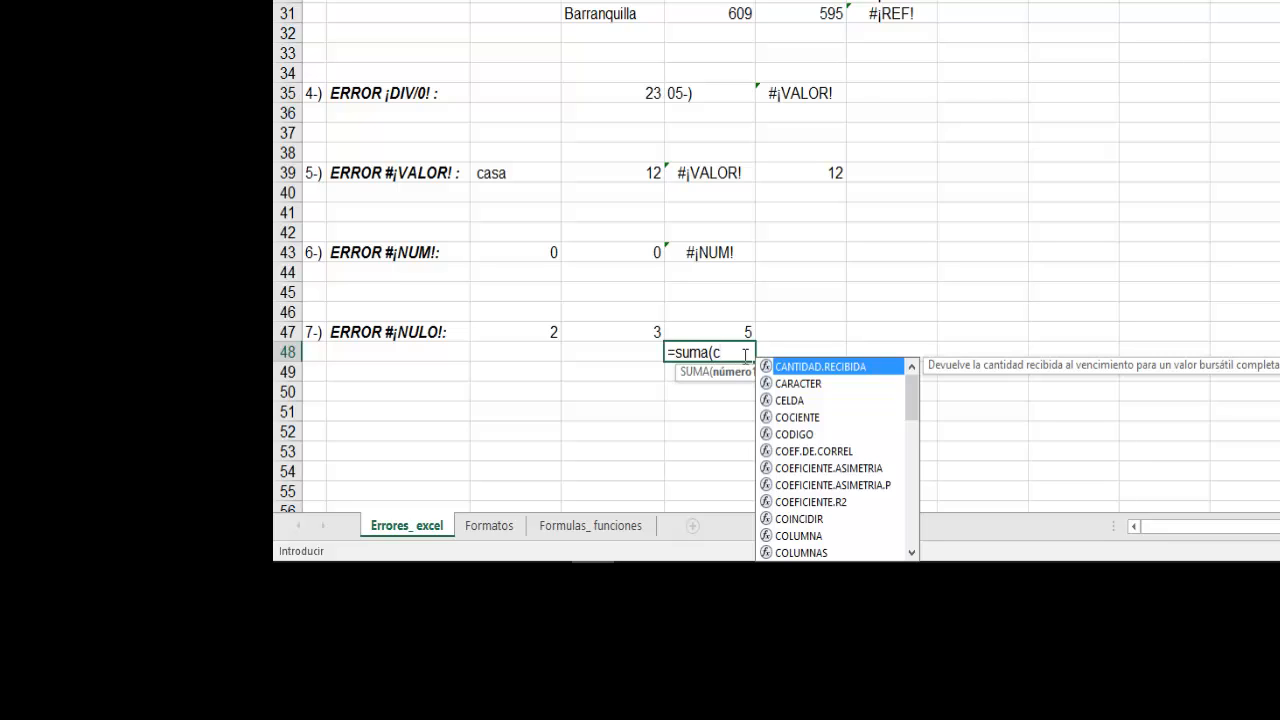
{"action": "type", "text": "47"}
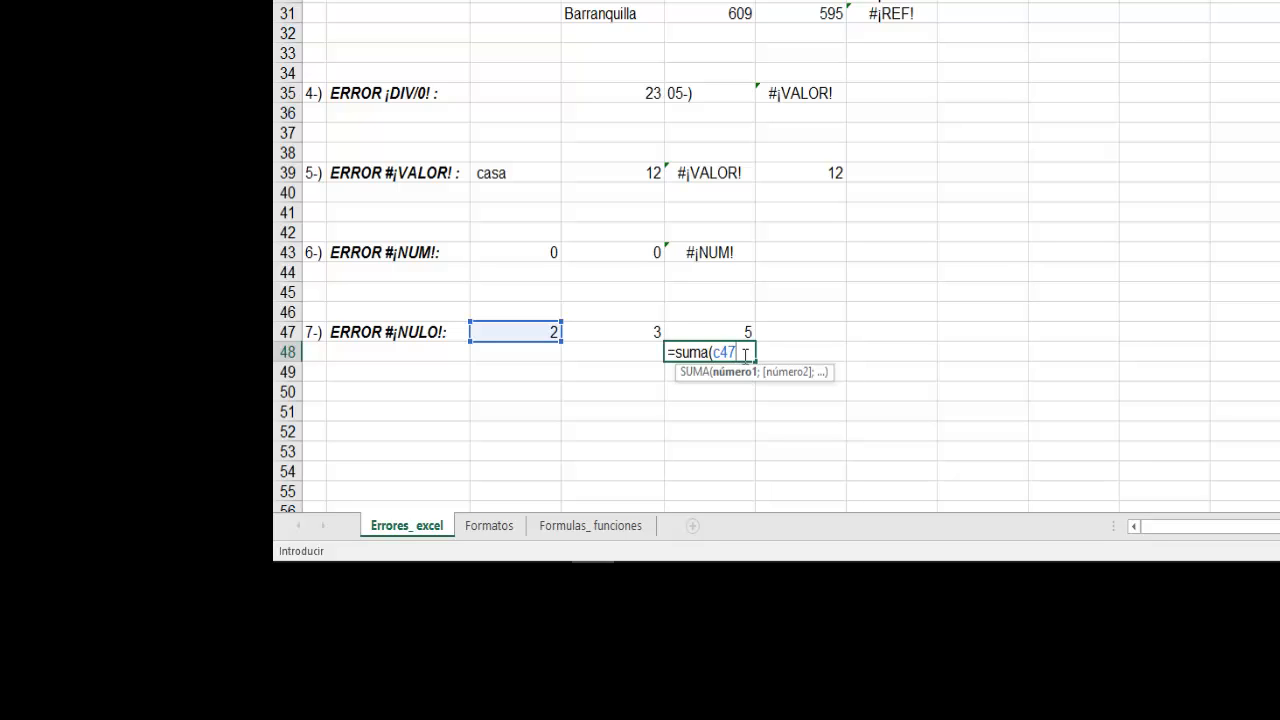
{"action": "type", "text": "c48"}
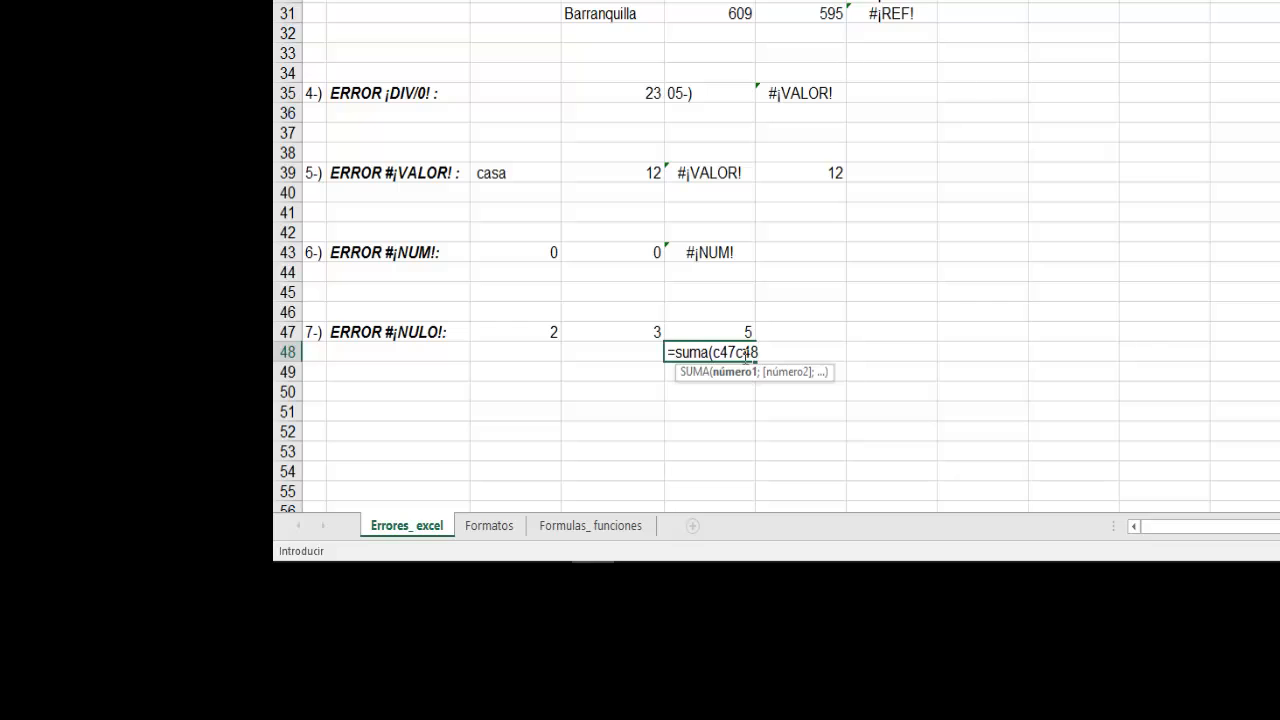
{"action": "type", "text": ")"}
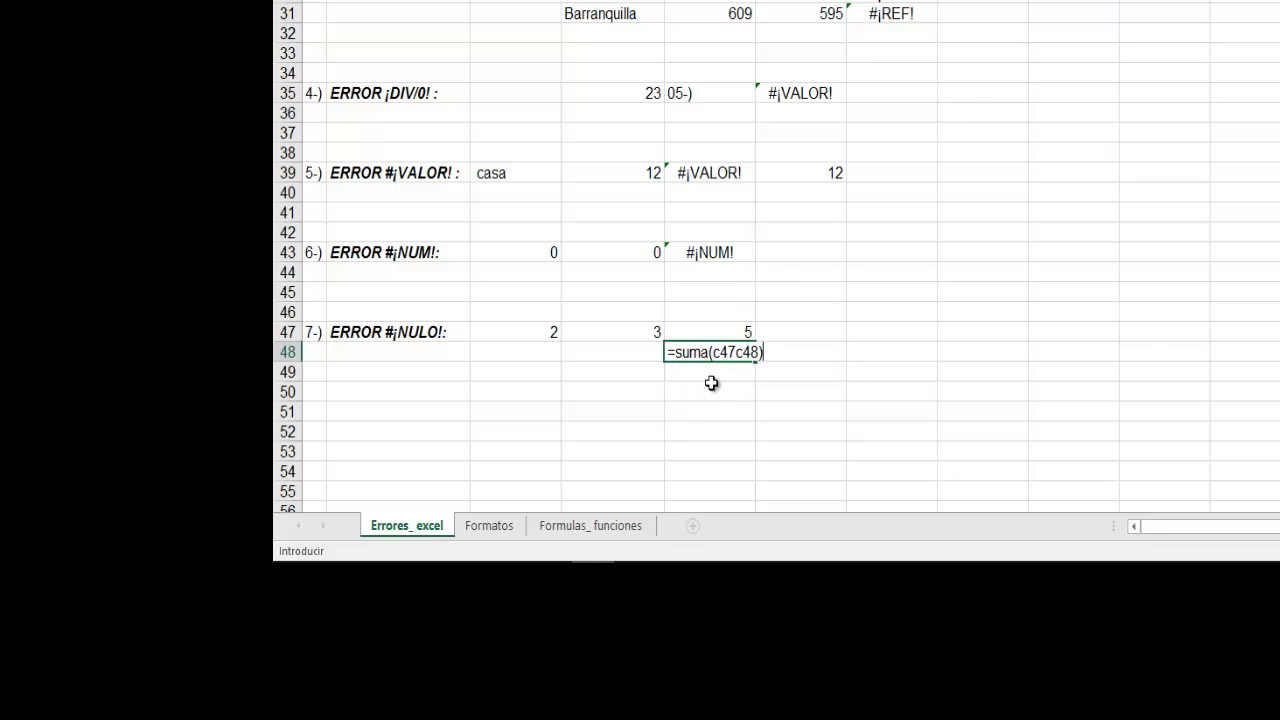
{"action": "left_click", "coordinate": [736, 352]}
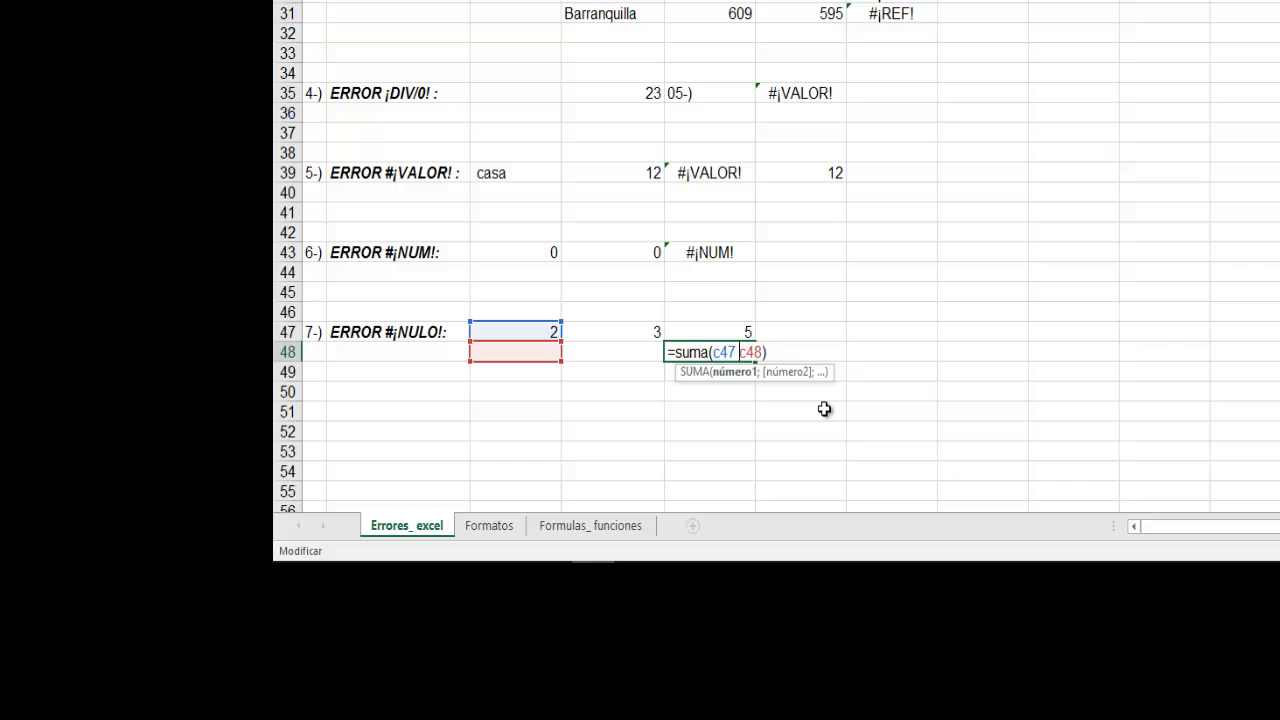
{"action": "left_click", "coordinate": [788, 356]}
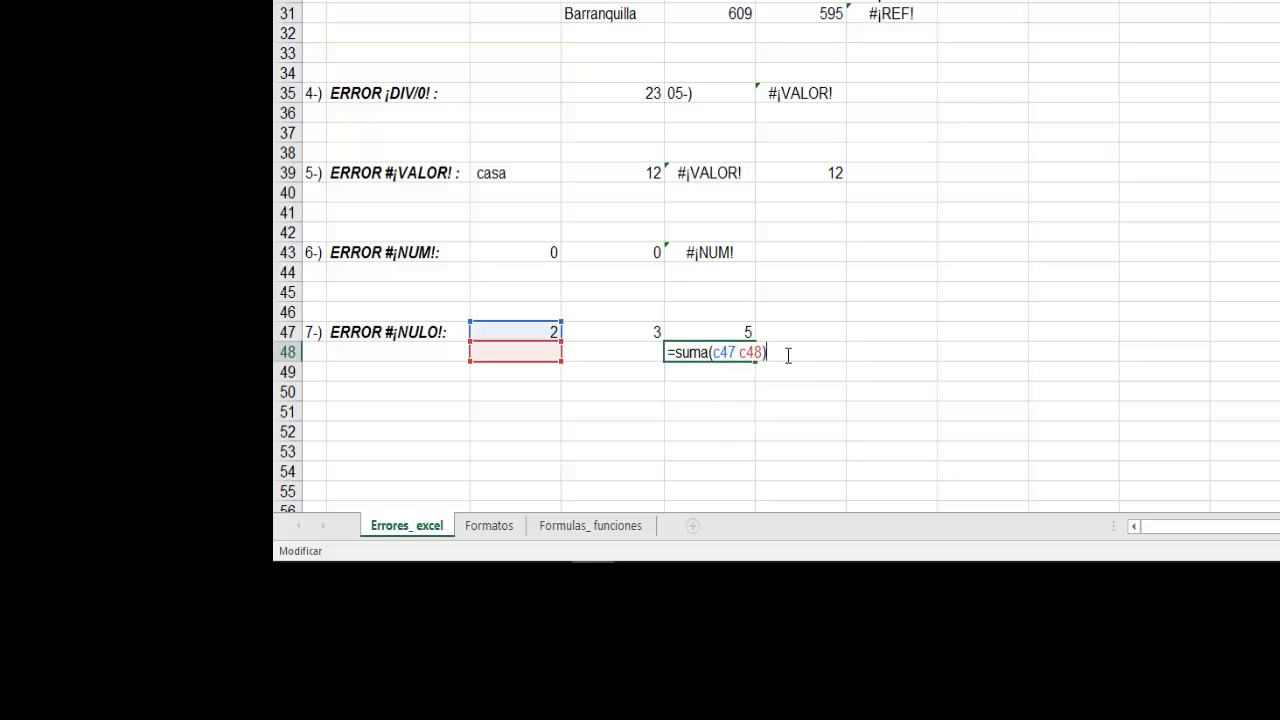
{"action": "key", "text": "Return"}
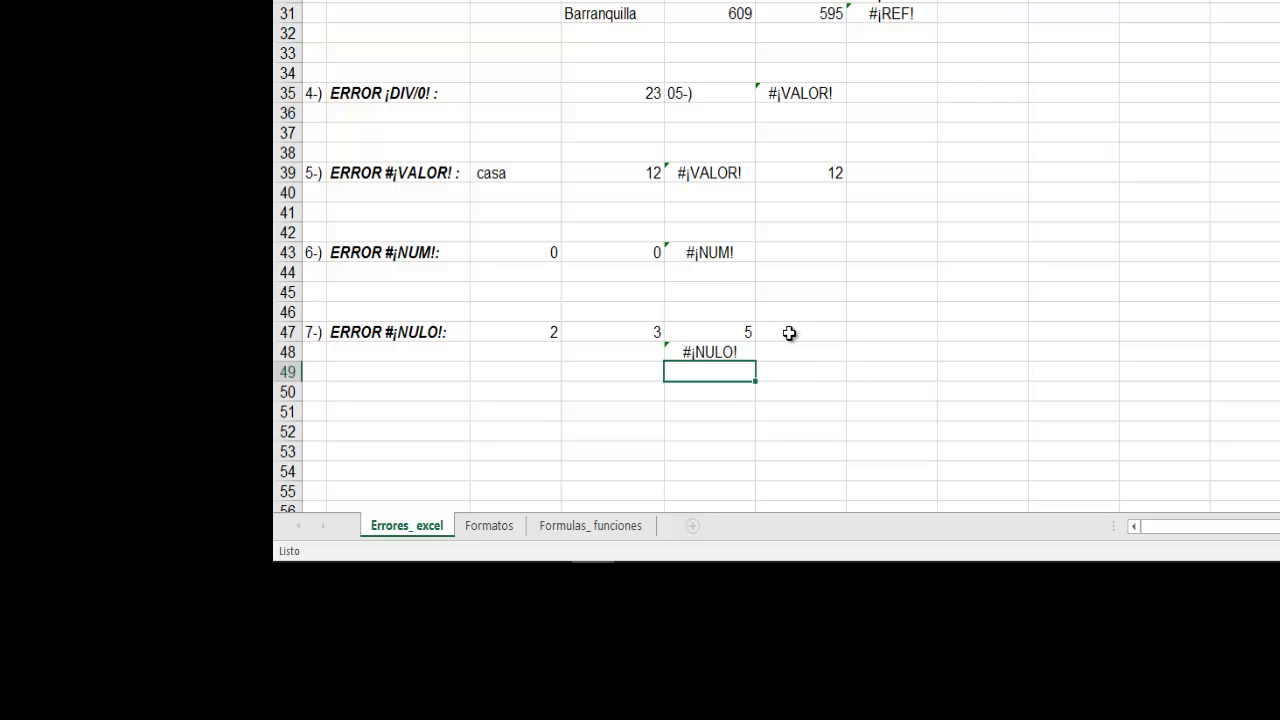
Replace the space between the references in E48's SUMA formula with a colon so it reads C47:C48
{"action": "left_click", "coordinate": [711, 350]}
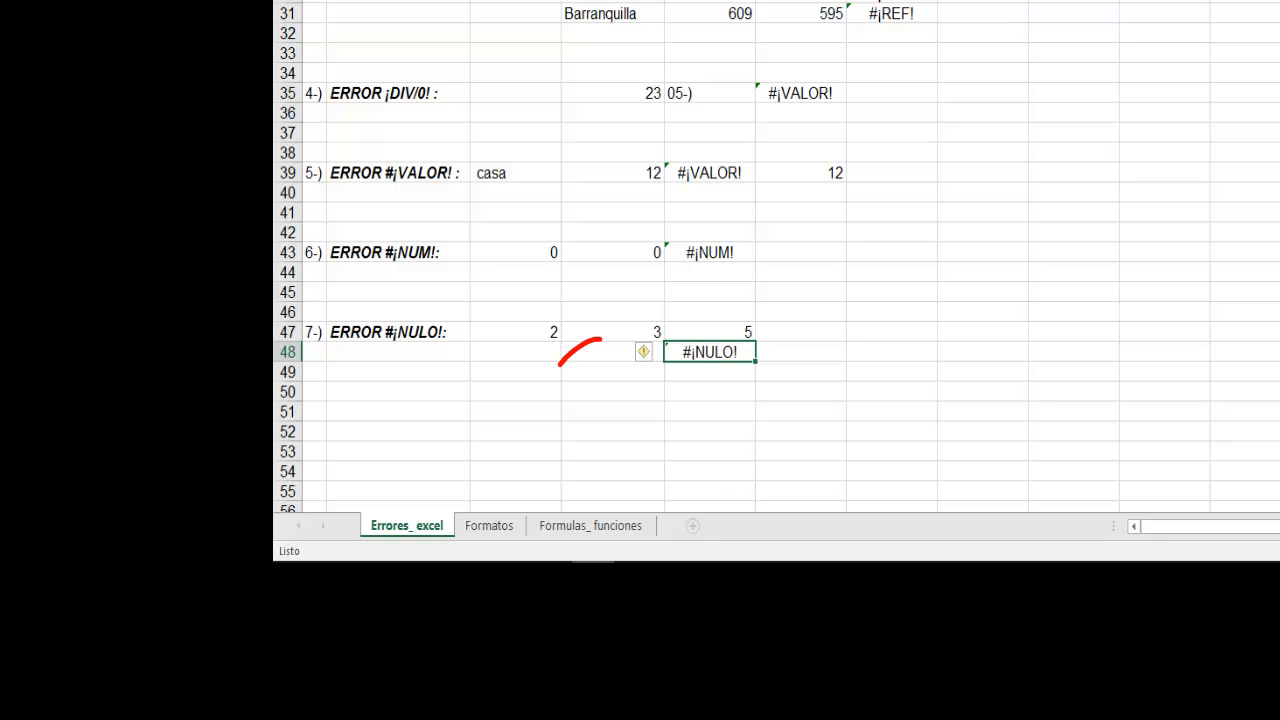
{"action": "key", "text": "F2"}
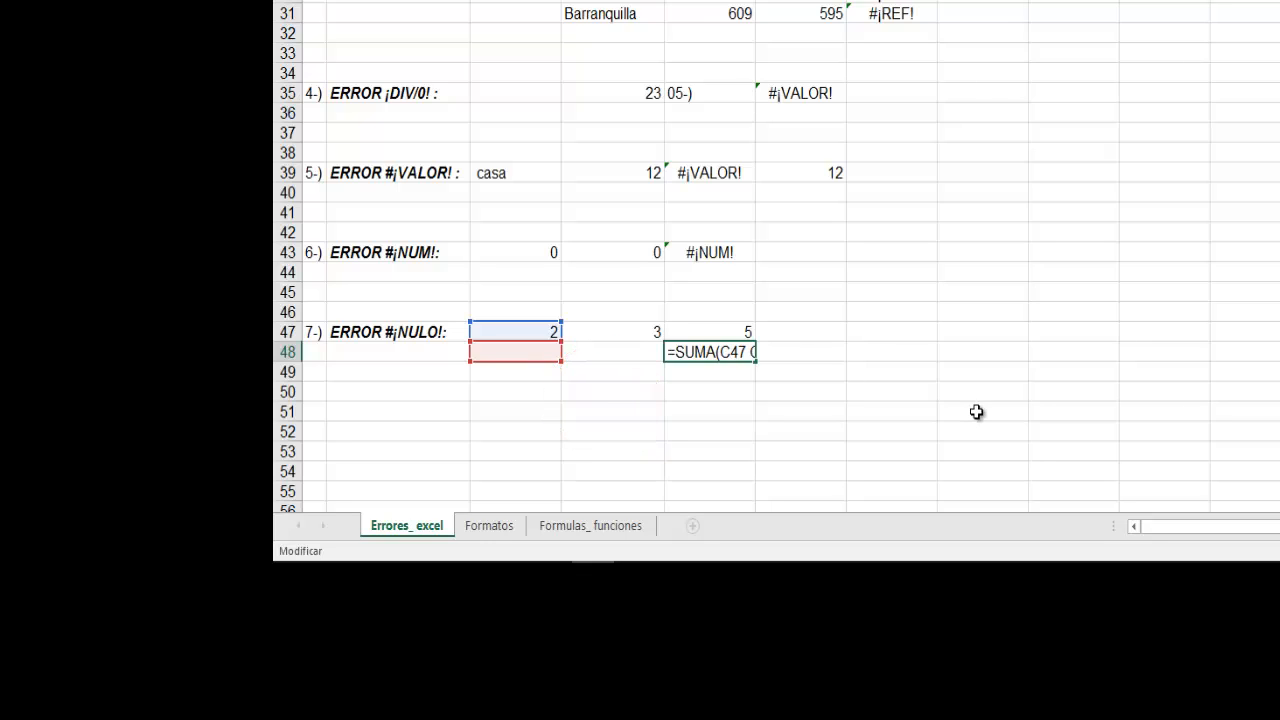
{"action": "key", "text": "BackSpace"}
{"action": "type", "text": ":"}
{"action": "key", "text": "Return"}
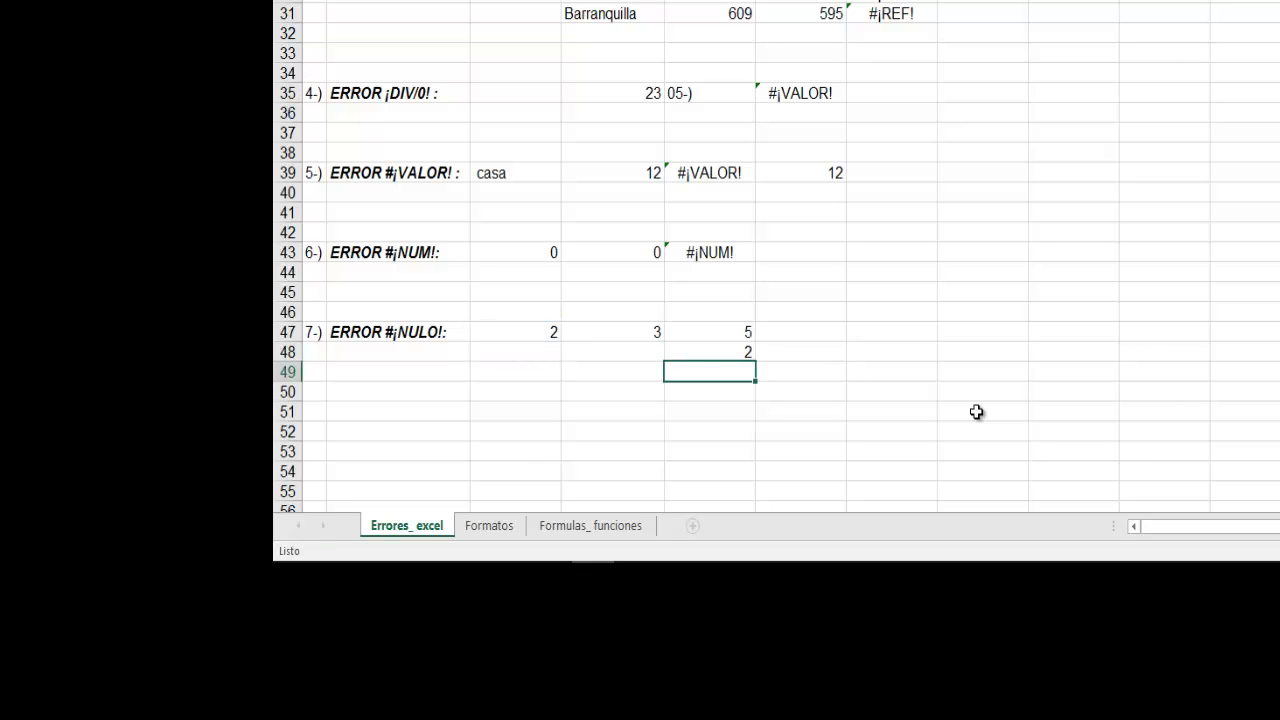
Change the range summed by the formula in E48 to C47:D47
{"action": "double_click", "coordinate": [727, 352]}
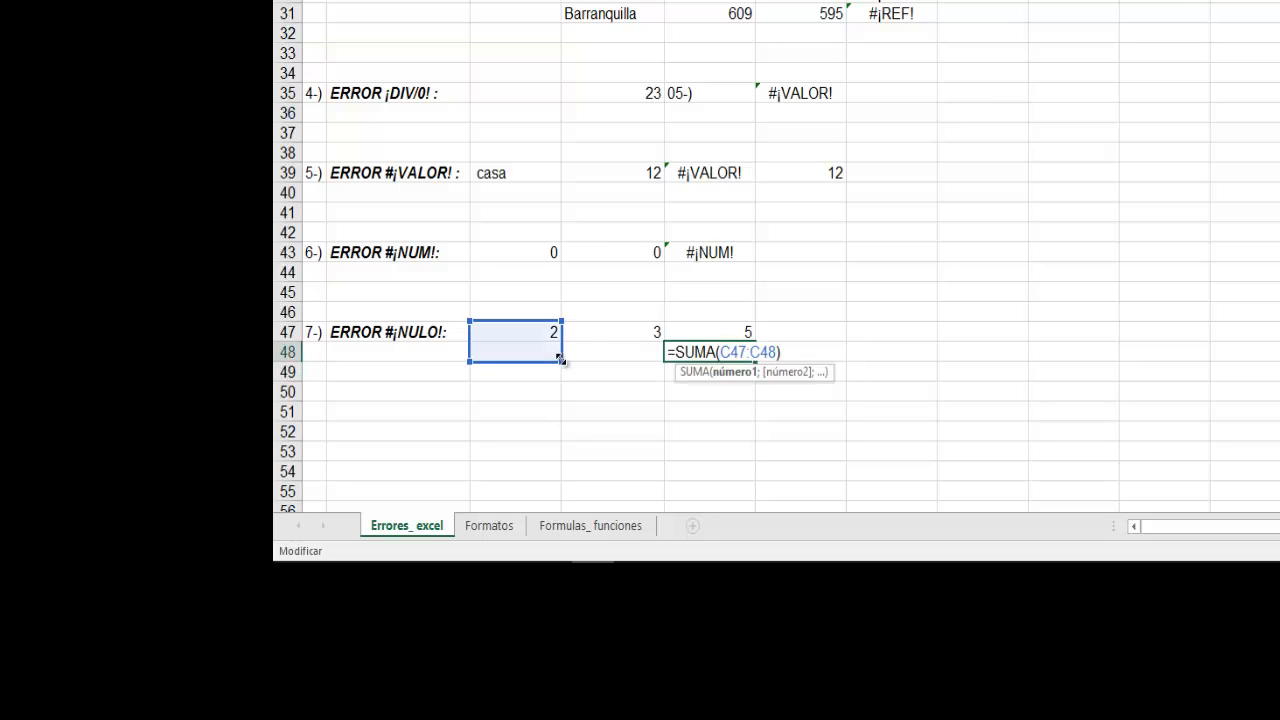
{"action": "left_click_drag", "start_coordinate": [576, 352], "coordinate": [614, 333]}
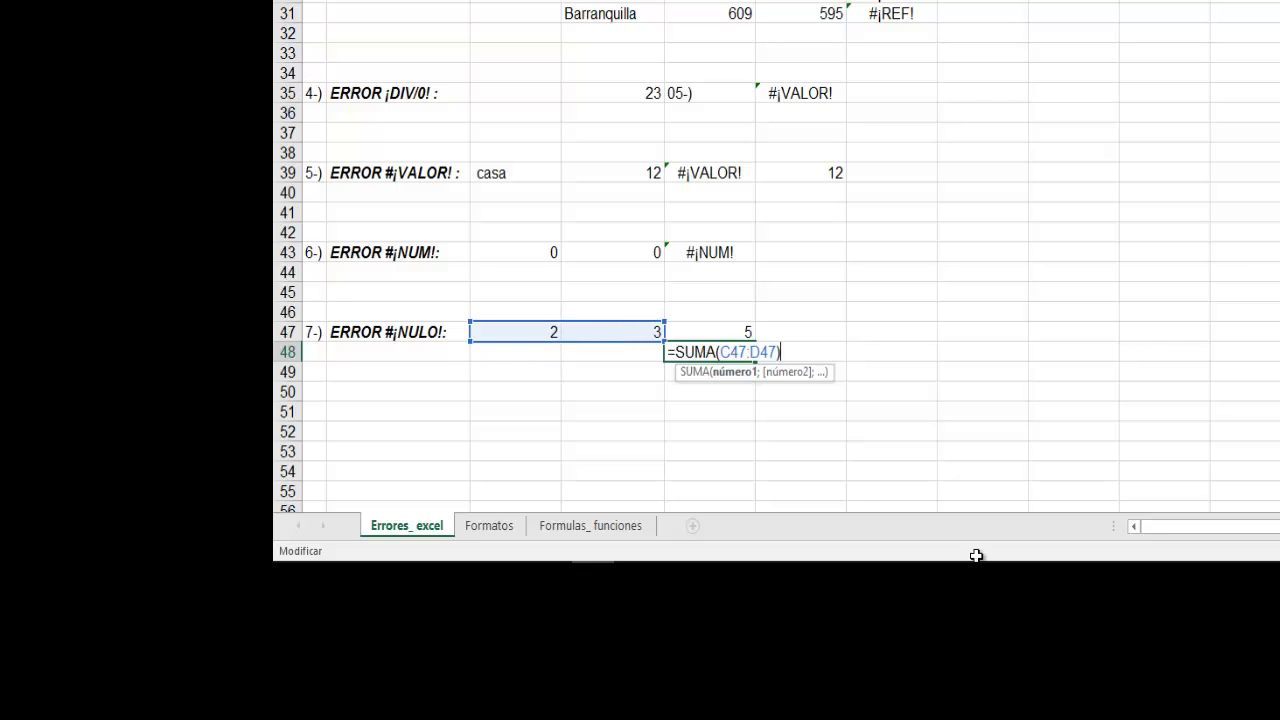
{"action": "key", "text": "Return"}
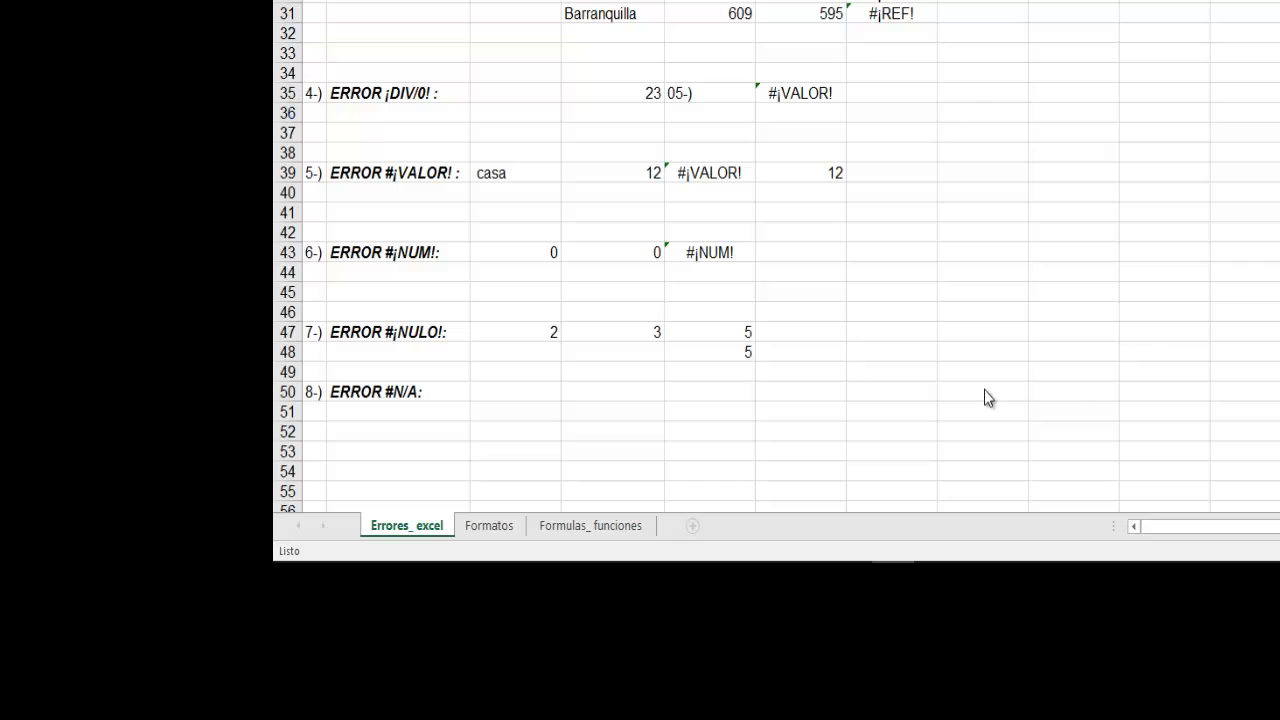
Beside the ERROR #N/A: label, enter 2 and 3 in C50:D50 and 3 and 4 in C51:D51
{"action": "left_click", "coordinate": [515, 387]}
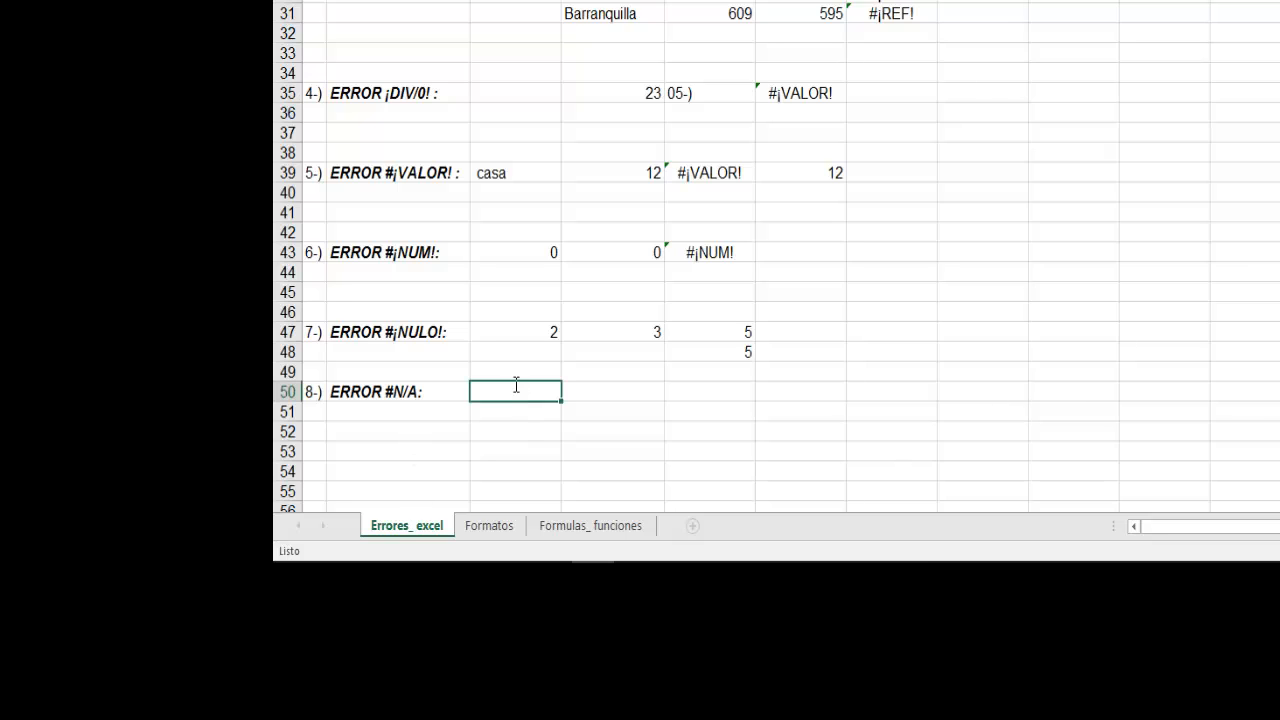
{"action": "type", "text": "2"}
{"action": "key", "text": "ctrl+Return"}
{"action": "key", "text": "Tab"}
{"action": "type", "text": "3"}
{"action": "key", "text": "ctrl+Return"}
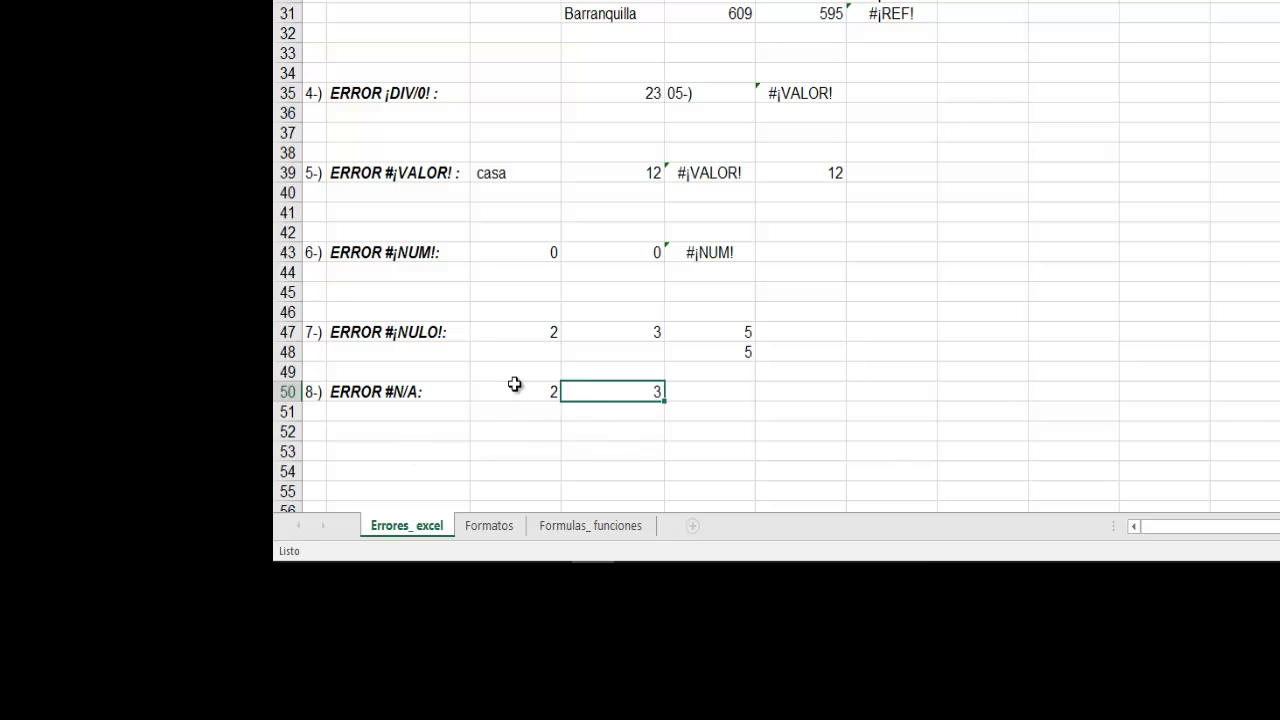
{"action": "key", "text": "Return"}
{"action": "key", "text": "Left"}
{"action": "type", "text": "3"}
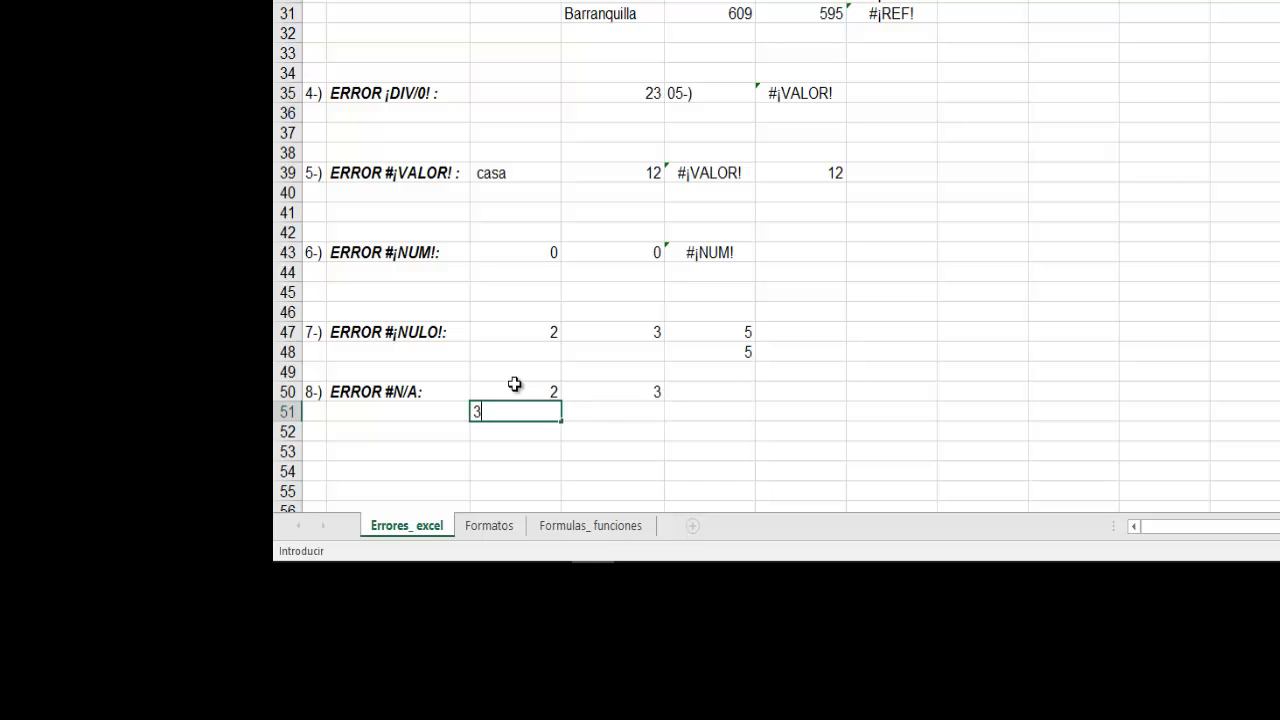
{"action": "key", "text": "Tab"}
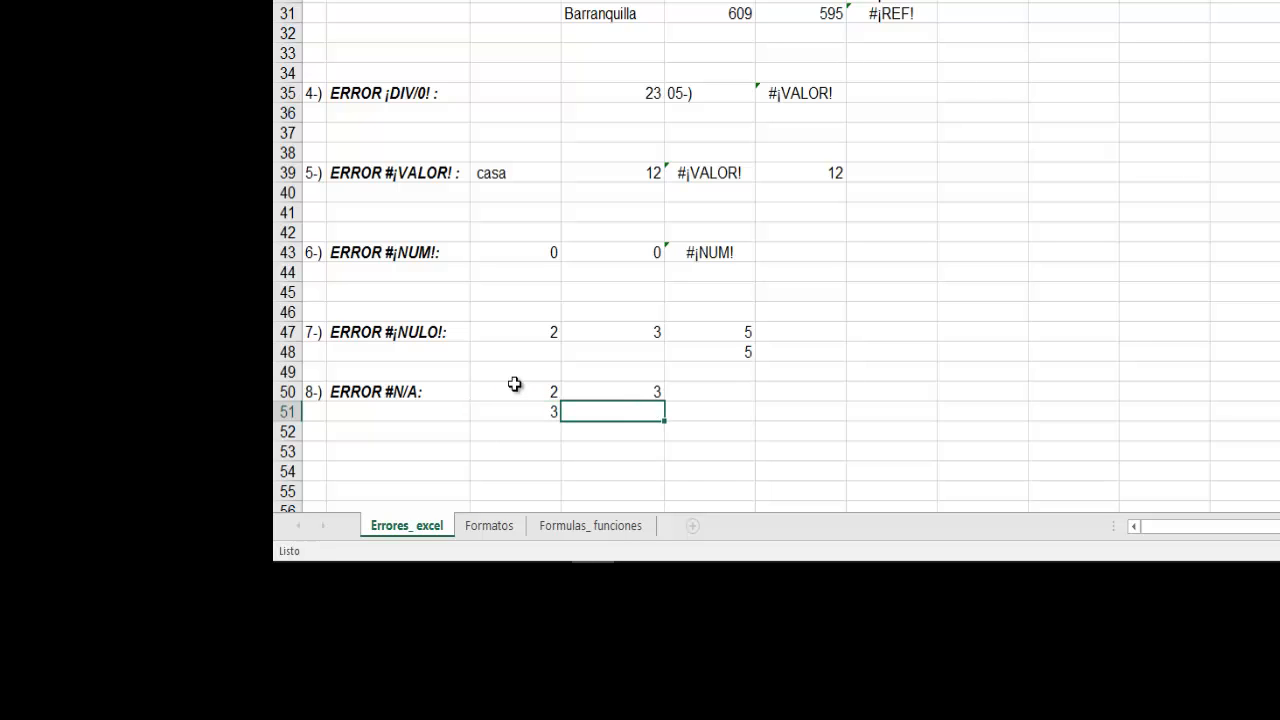
{"action": "type", "text": "4"}
{"action": "key", "text": "Tab"}
Enter a MODA.UNO formula in E50 that finds the mode of the range C50:D51
{"action": "left_click", "coordinate": [739, 394]}
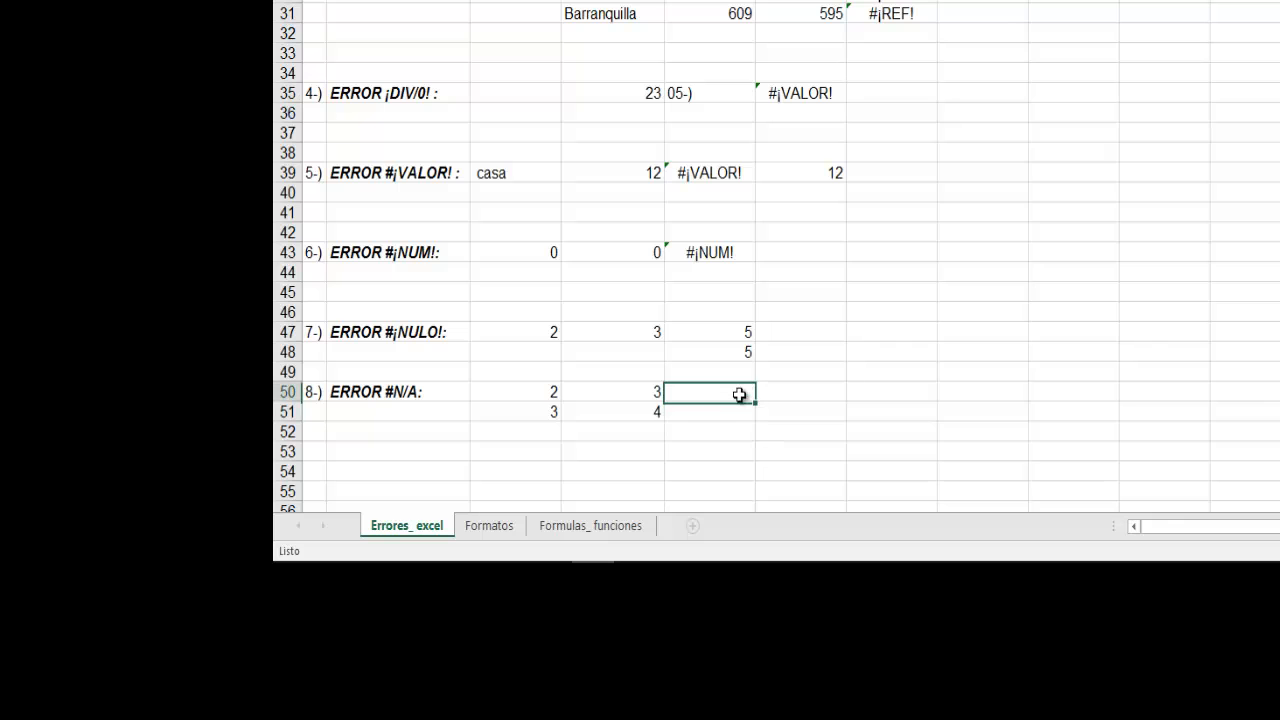
{"action": "type", "text": "="}
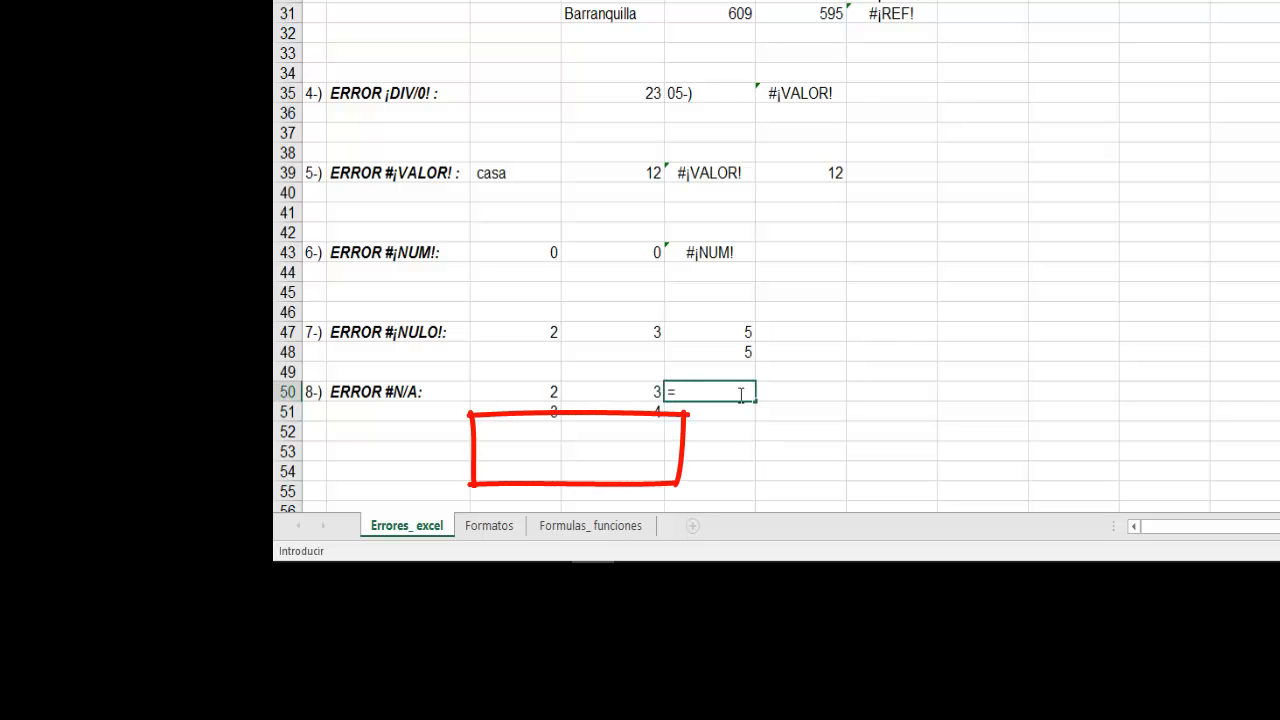
{"action": "type", "text": "moda"}
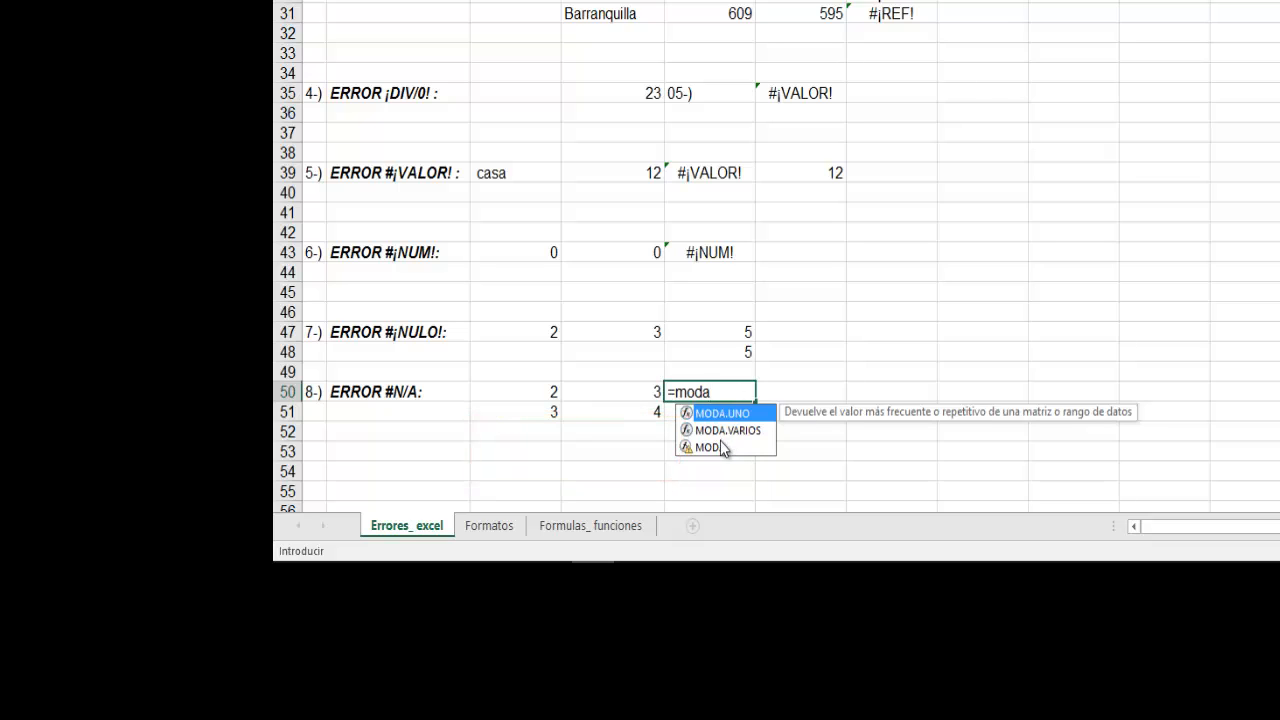
{"action": "double_click", "coordinate": [726, 414]}
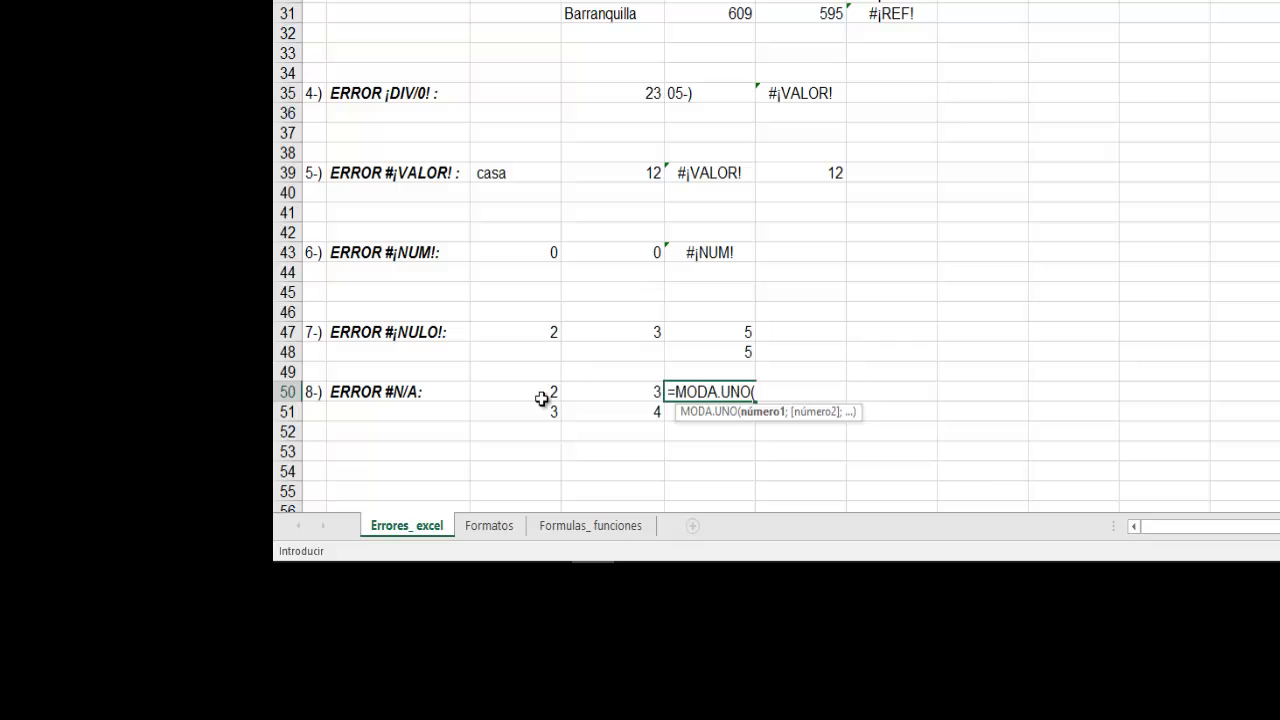
{"action": "left_click_drag", "start_coordinate": [543, 398], "coordinate": [616, 413]}
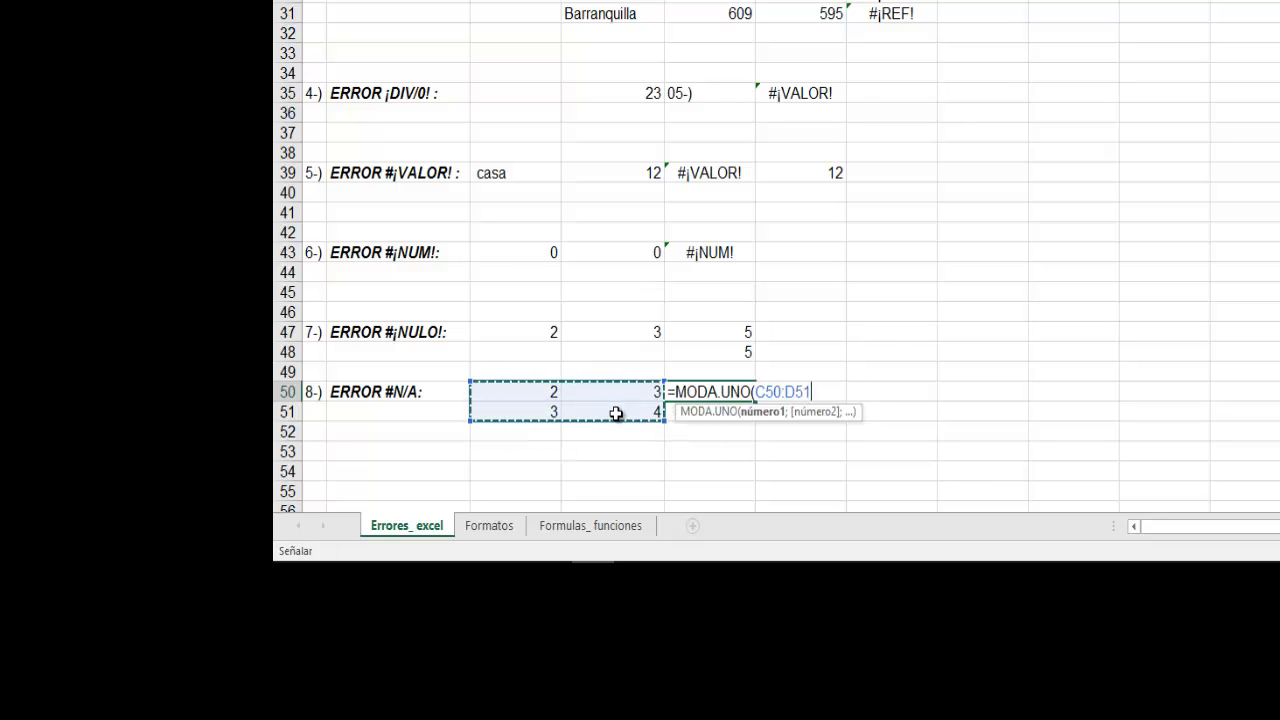
{"action": "type", "text": ")"}
{"action": "key", "text": "Return"}
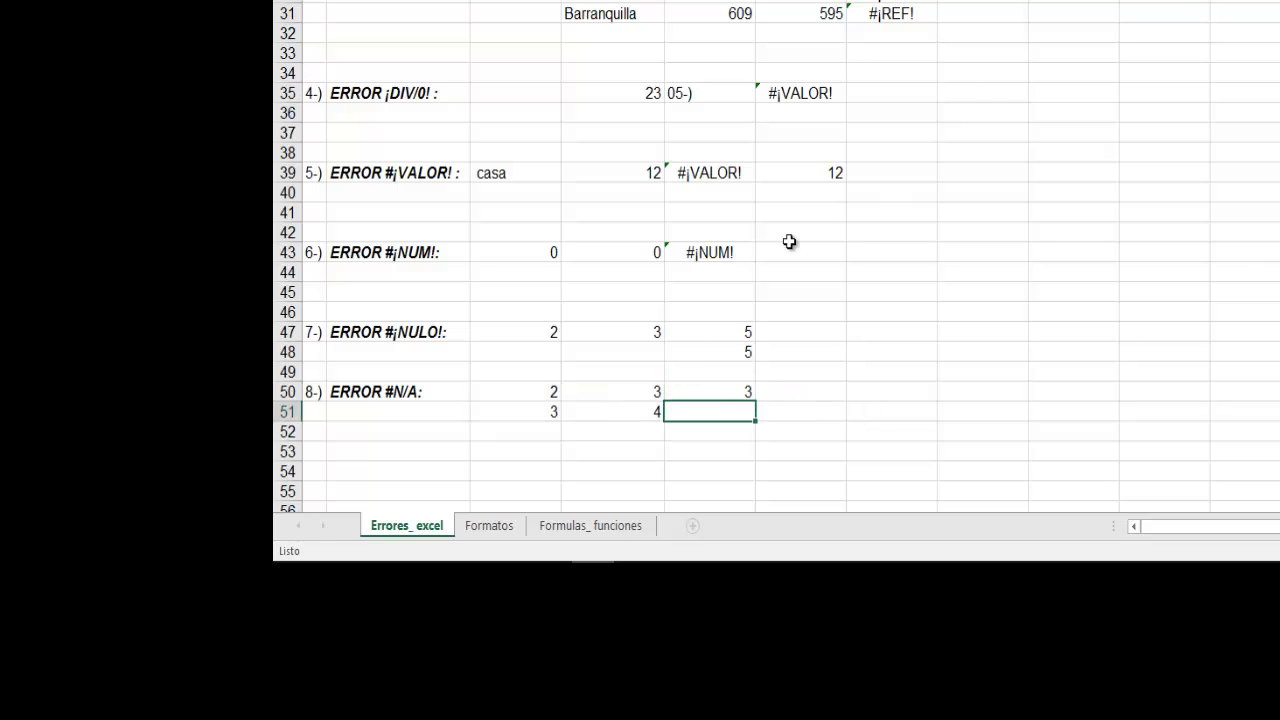
Enter 5 in D50 and 4 in D51 so the range used by the MODA.UNO formula has no repeated number
{"action": "left_click", "coordinate": [640, 388]}
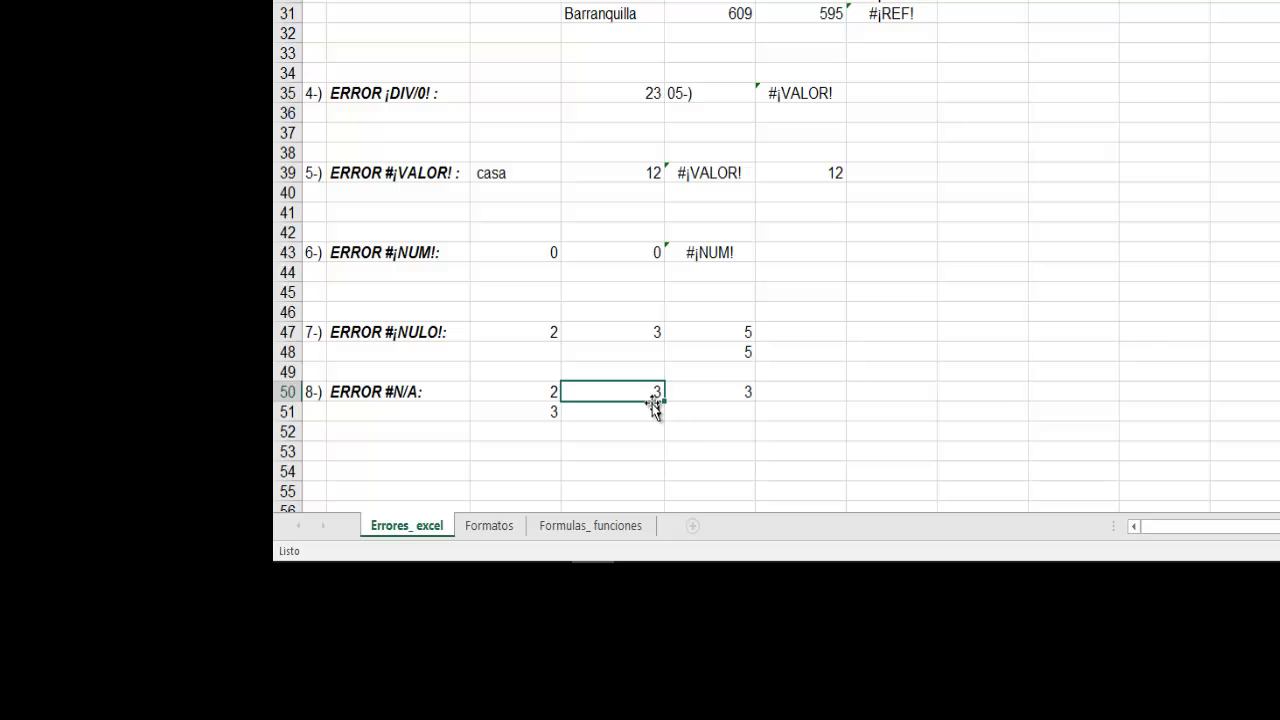
{"action": "type", "text": "5"}
{"action": "key", "text": "Return"}
{"action": "type", "text": "4"}
{"action": "left_click", "coordinate": [741, 393]}
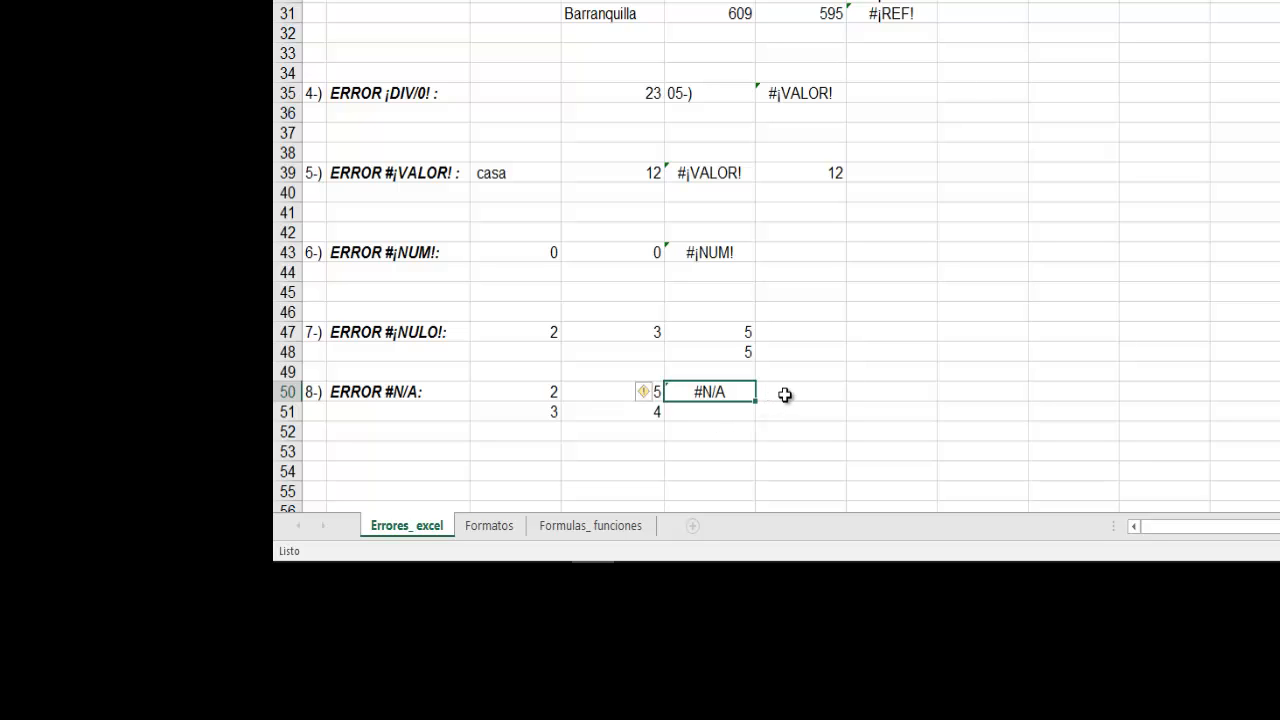
Begin a BUSCARV formula in E51 that uses the empty cell B51 as its lookup value
{"action": "left_click", "coordinate": [730, 411]}
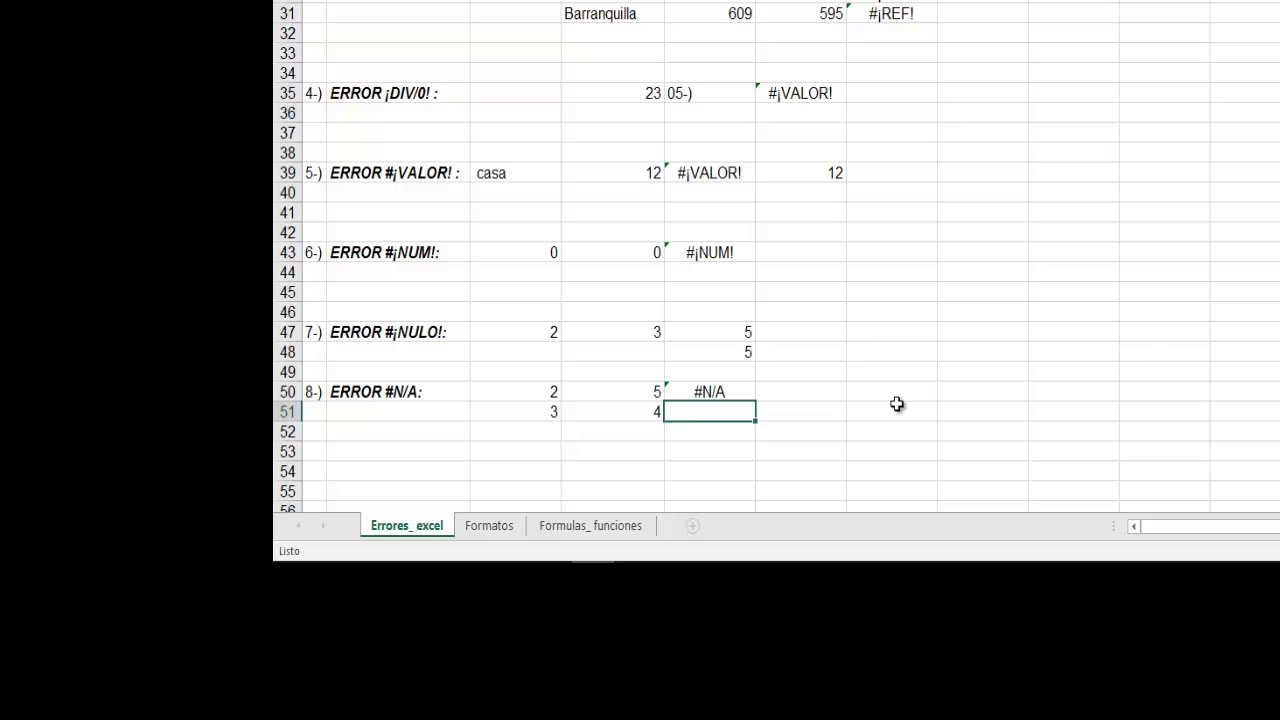
{"action": "type", "text": "=bu"}
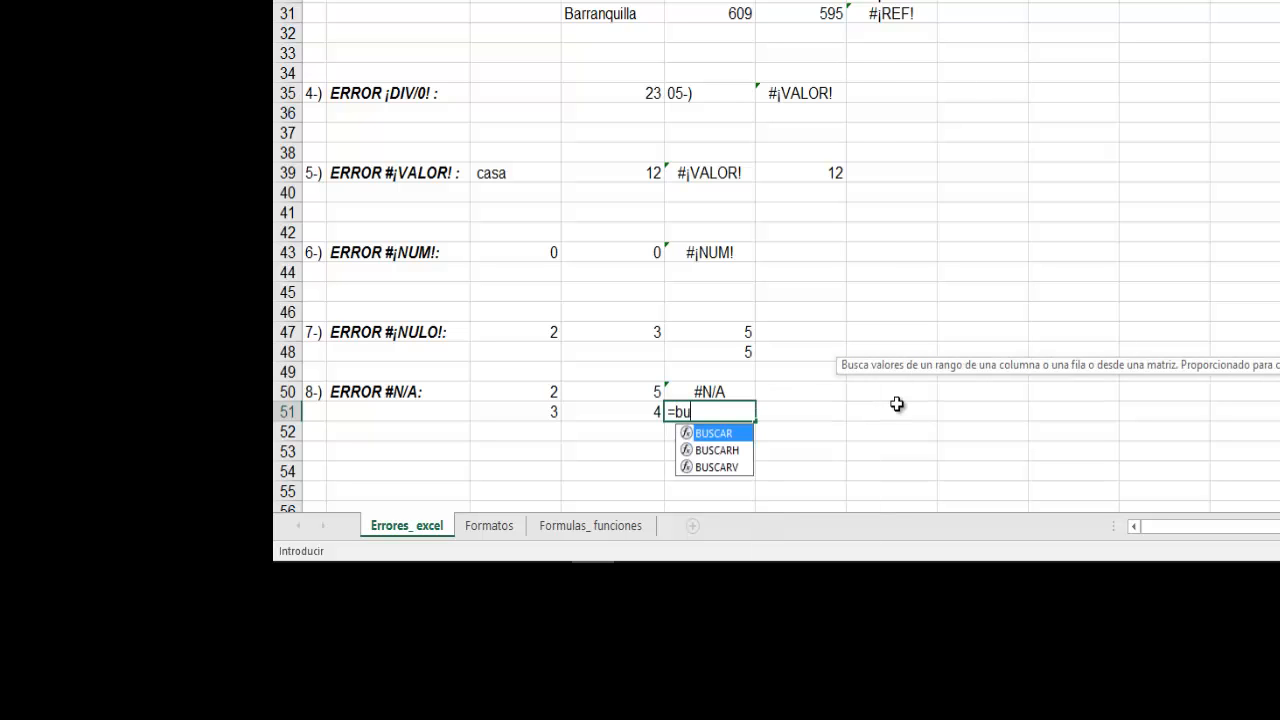
{"action": "type", "text": "car"}
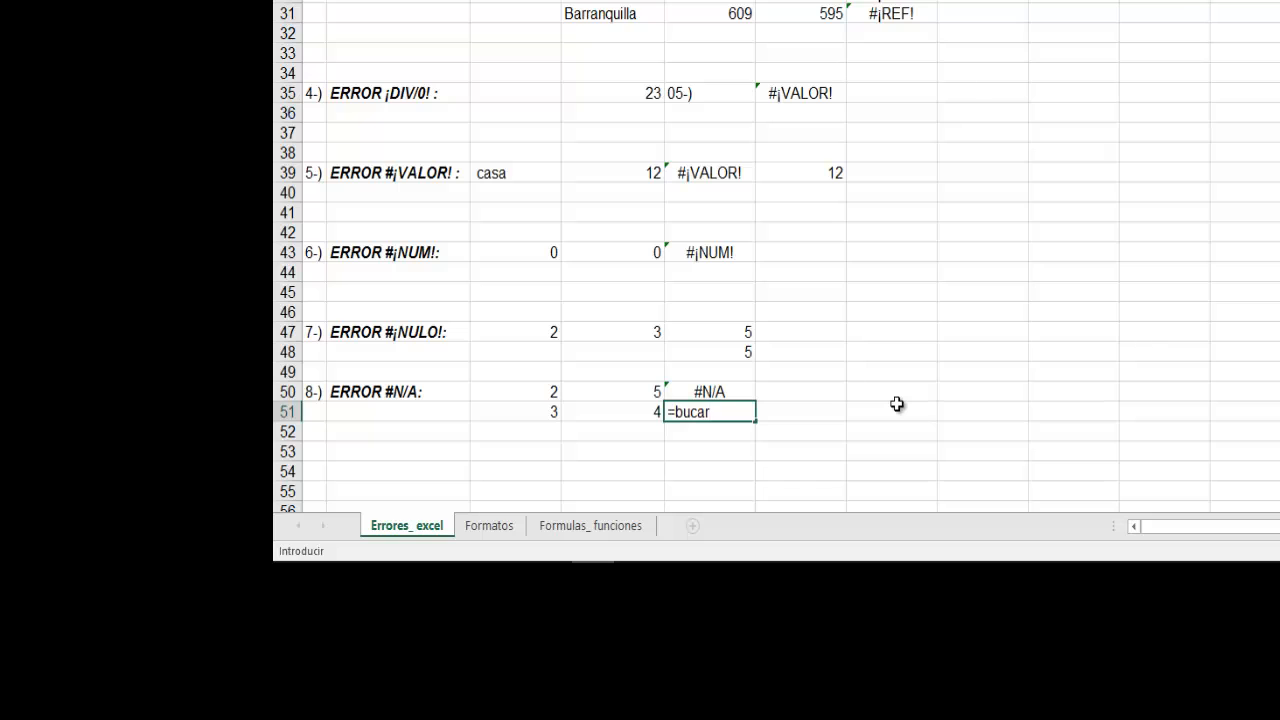
{"action": "key", "text": "BackSpace"}
{"action": "key", "text": "BackSpace"}
{"action": "key", "text": "BackSpace"}
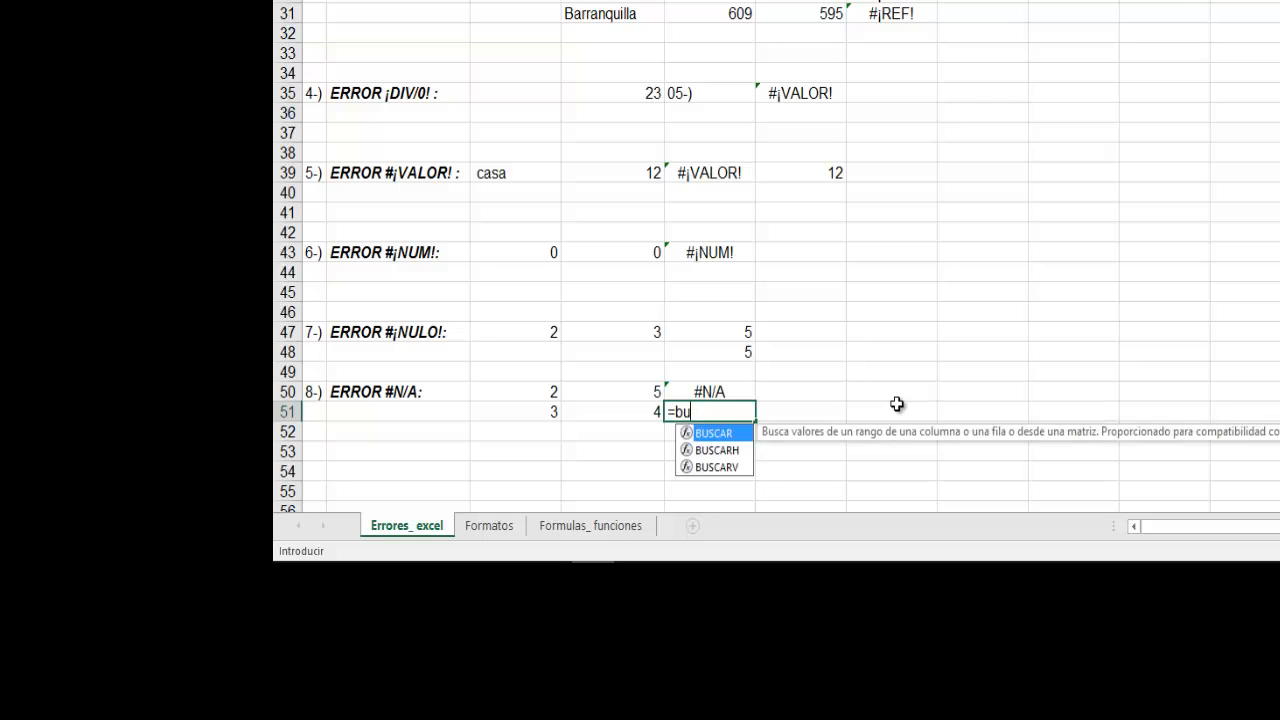
{"action": "type", "text": "scarv("}
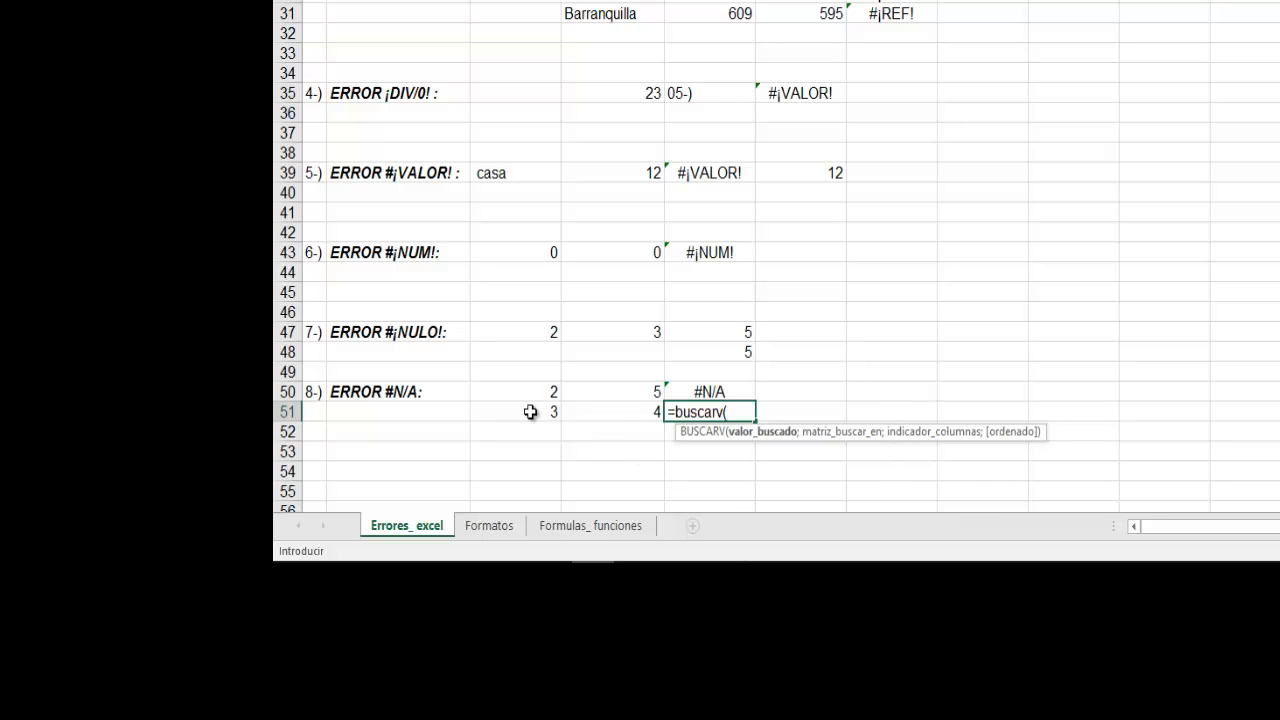
{"action": "left_click", "coordinate": [413, 412]}
{"action": "key", "text": "ctrl+shift+d"}
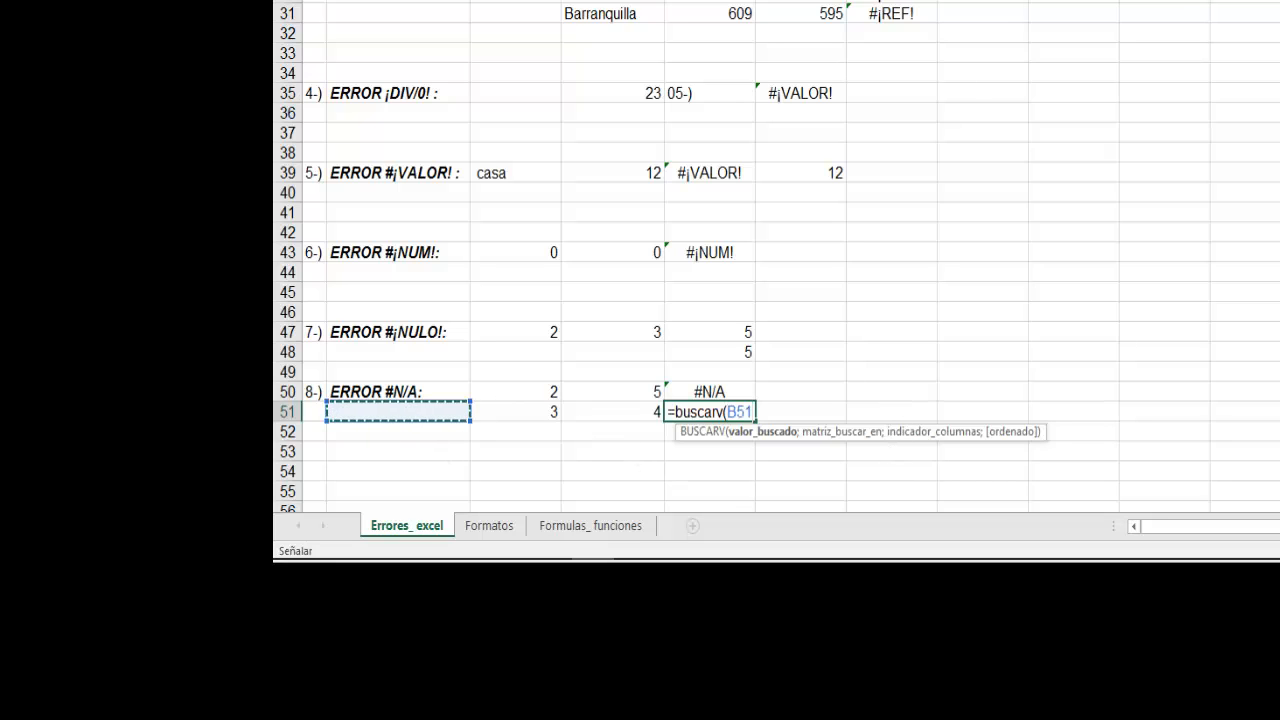
{"action": "mouse_move", "coordinate": [336, 404]}
{"action": "left_mouse_down"}
{"action": "mouse_move", "coordinate": [339, 440]}
{"action": "mouse_move", "coordinate": [491, 410]}
{"action": "mouse_move", "coordinate": [336, 404]}
{"action": "left_mouse_up"}
{"action": "type", "text": ";"}
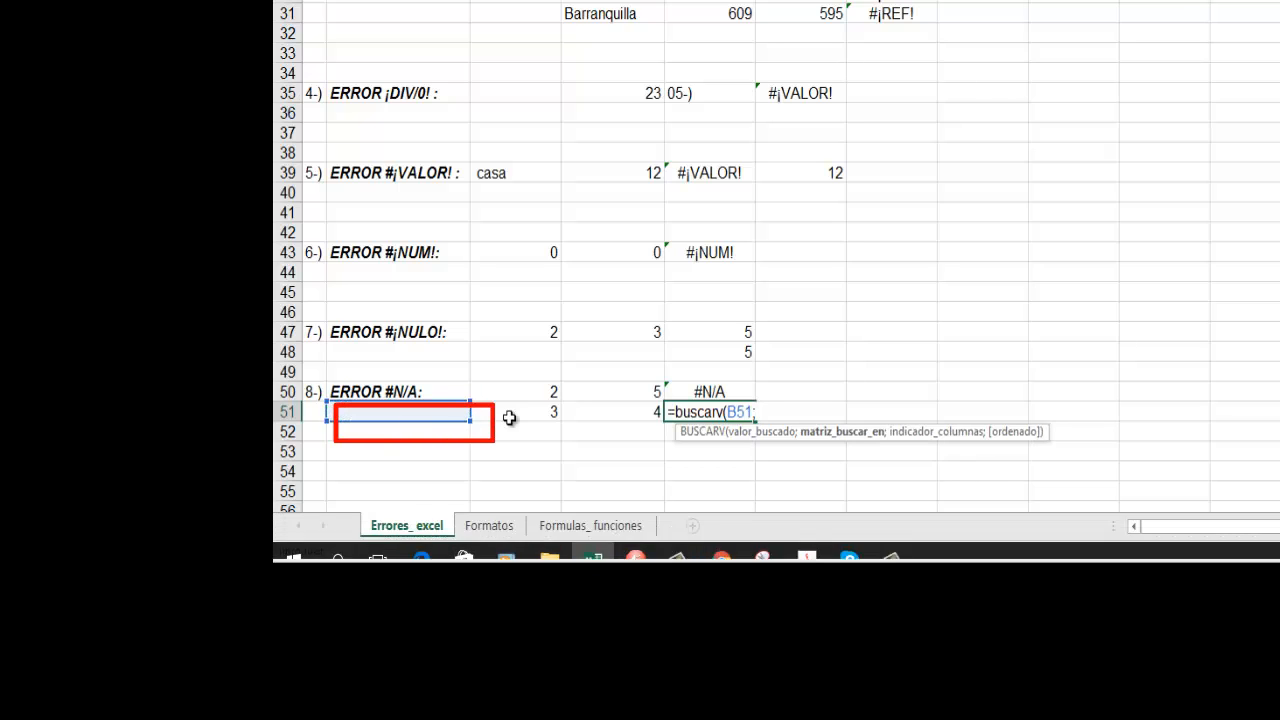
Complete the BUSCARV formula in E51 with the table C50:D51, column index 2 and 0 for an exact match
{"action": "mouse_move", "coordinate": [560, 400]}
{"action": "left_mouse_down"}
{"action": "mouse_move", "coordinate": [617, 427]}
{"action": "mouse_move", "coordinate": [617, 412]}
{"action": "left_mouse_up"}
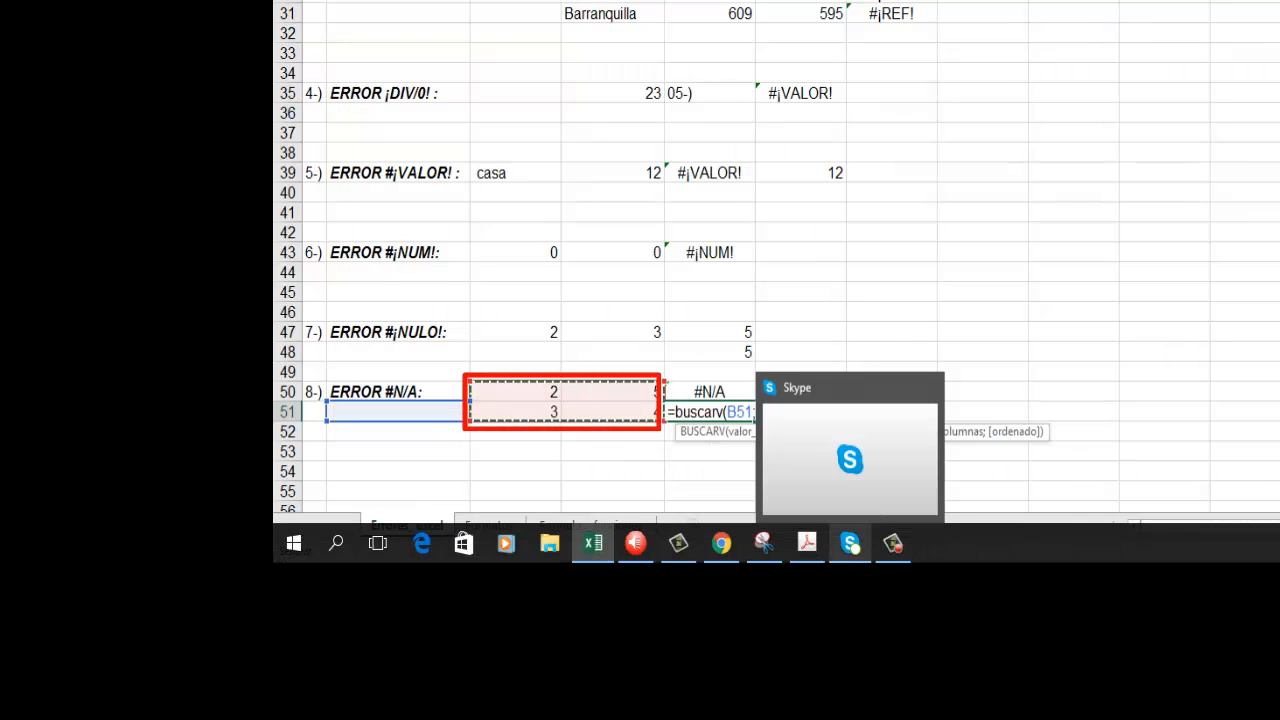
{"action": "type", "text": ";"}
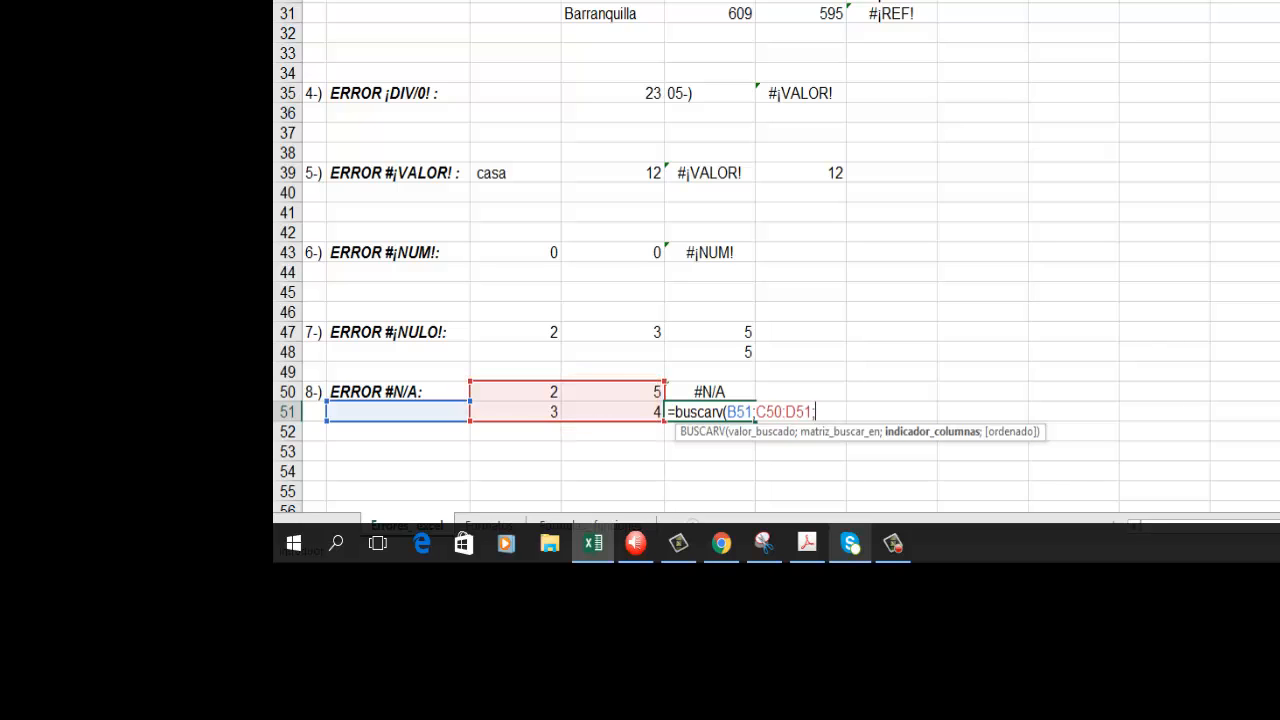
{"action": "type", "text": "2)"}
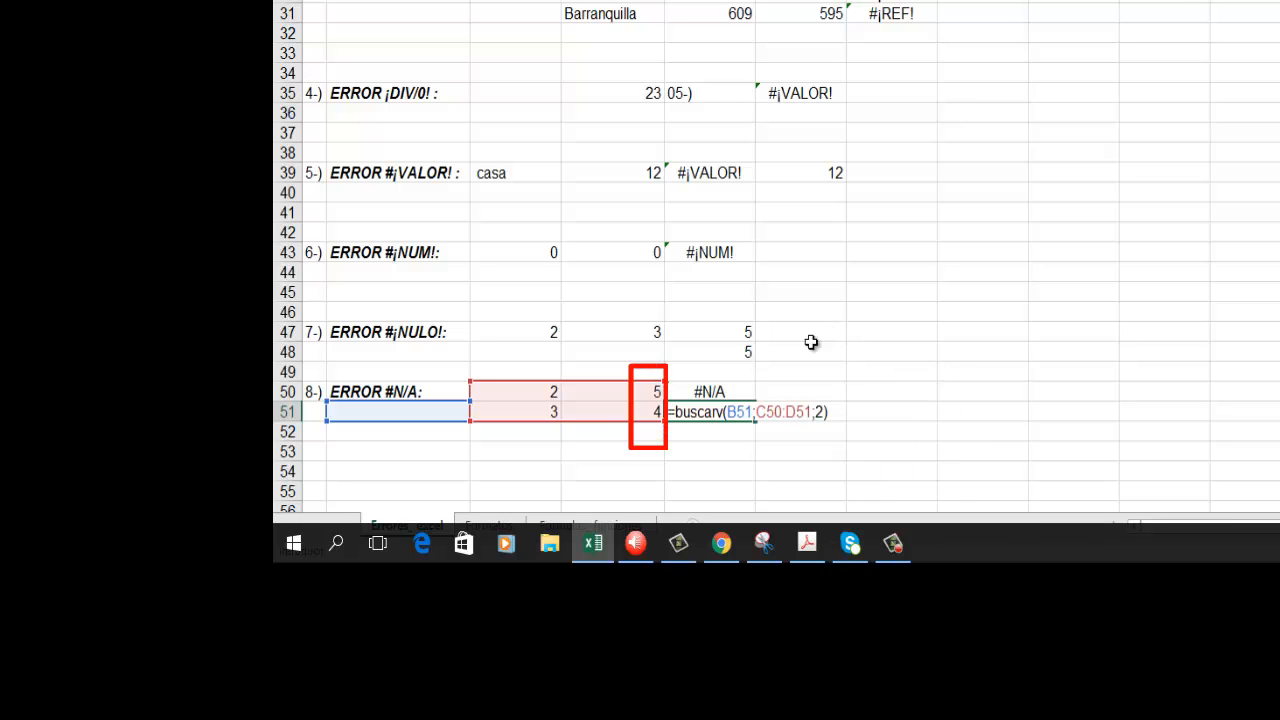
{"action": "left_click", "coordinate": [822, 406]}
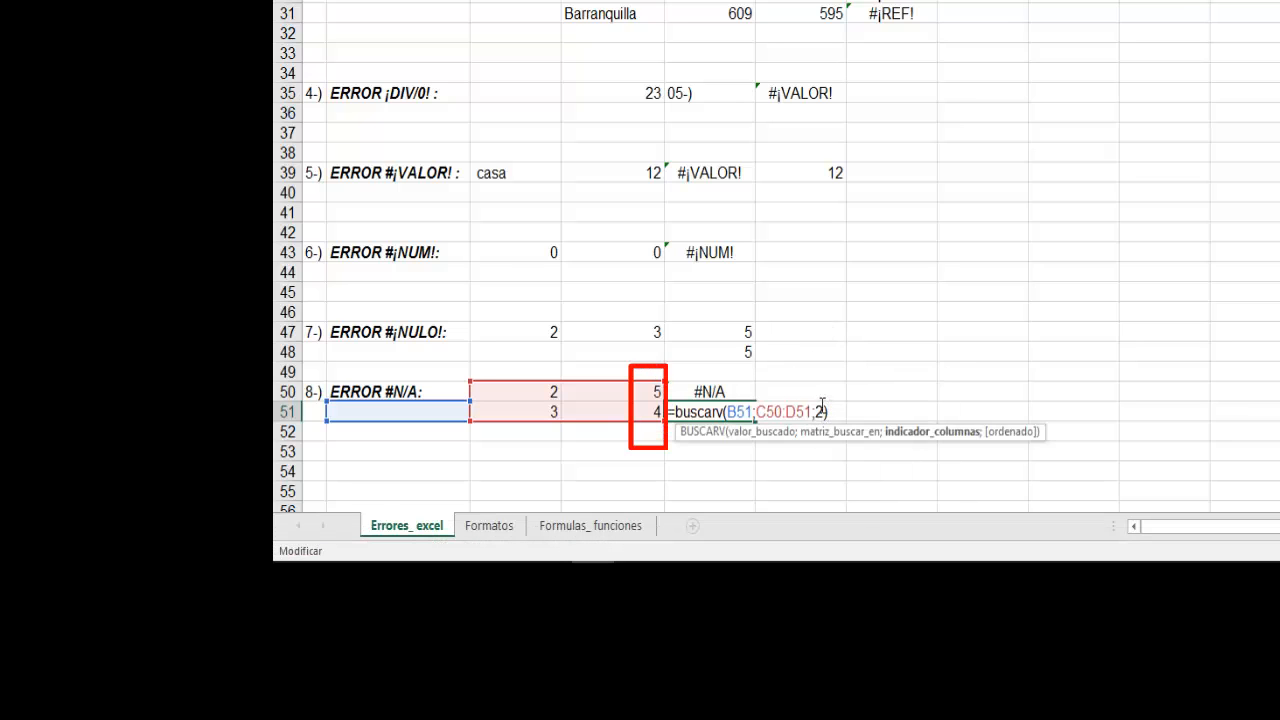
{"action": "type", "text": ";"}
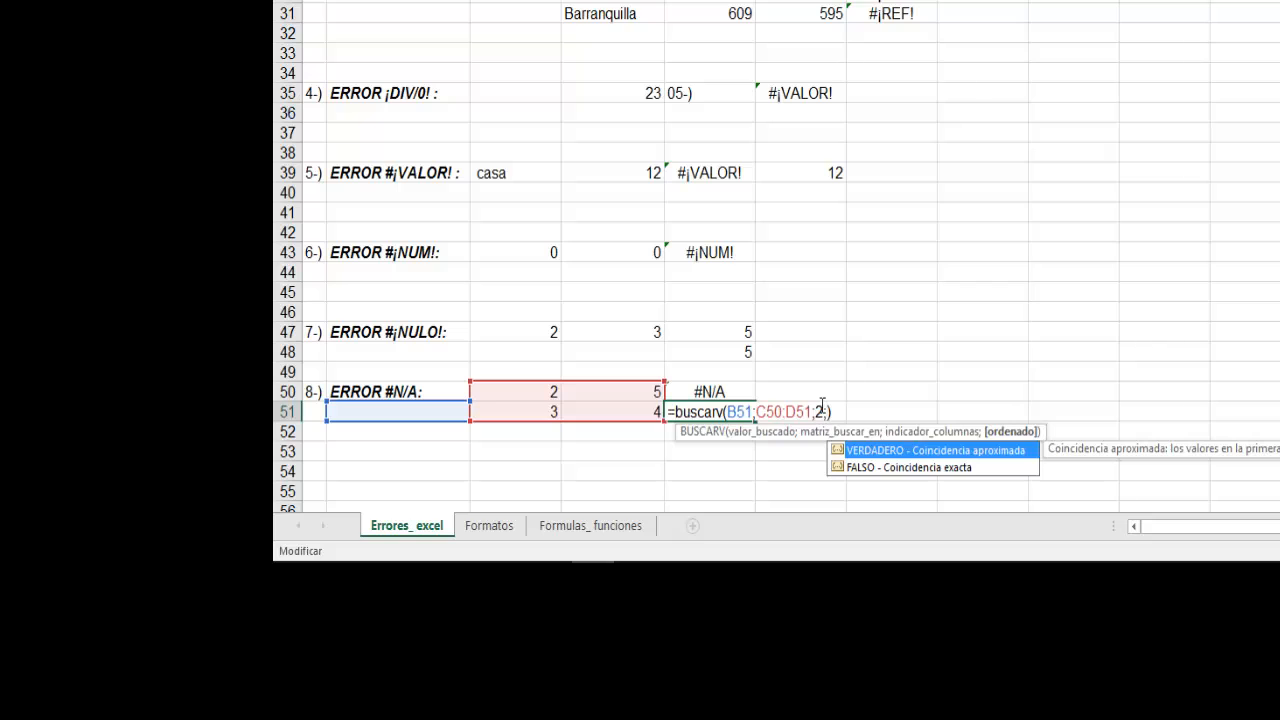
{"action": "type", "text": "0"}
{"action": "key", "text": "Return"}
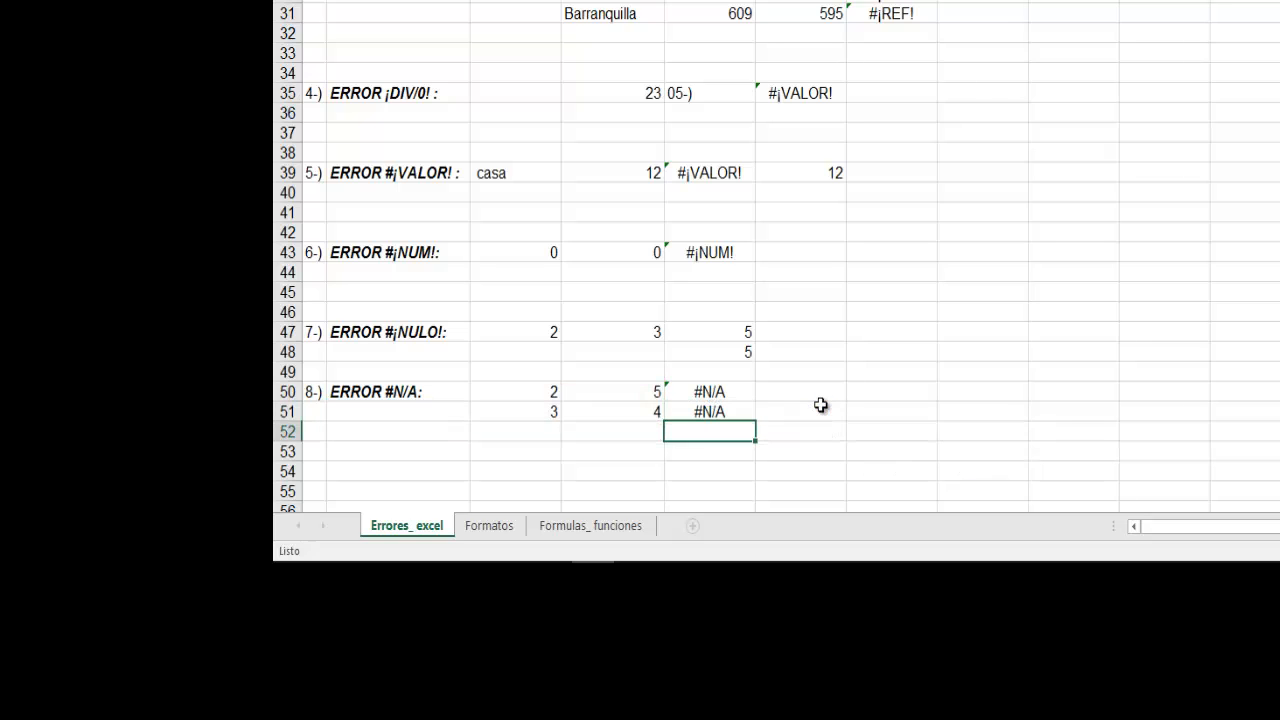
Enter 2 in B51 as the lookup value for the BUSCARV formula in E51
{"action": "left_click", "coordinate": [752, 416]}
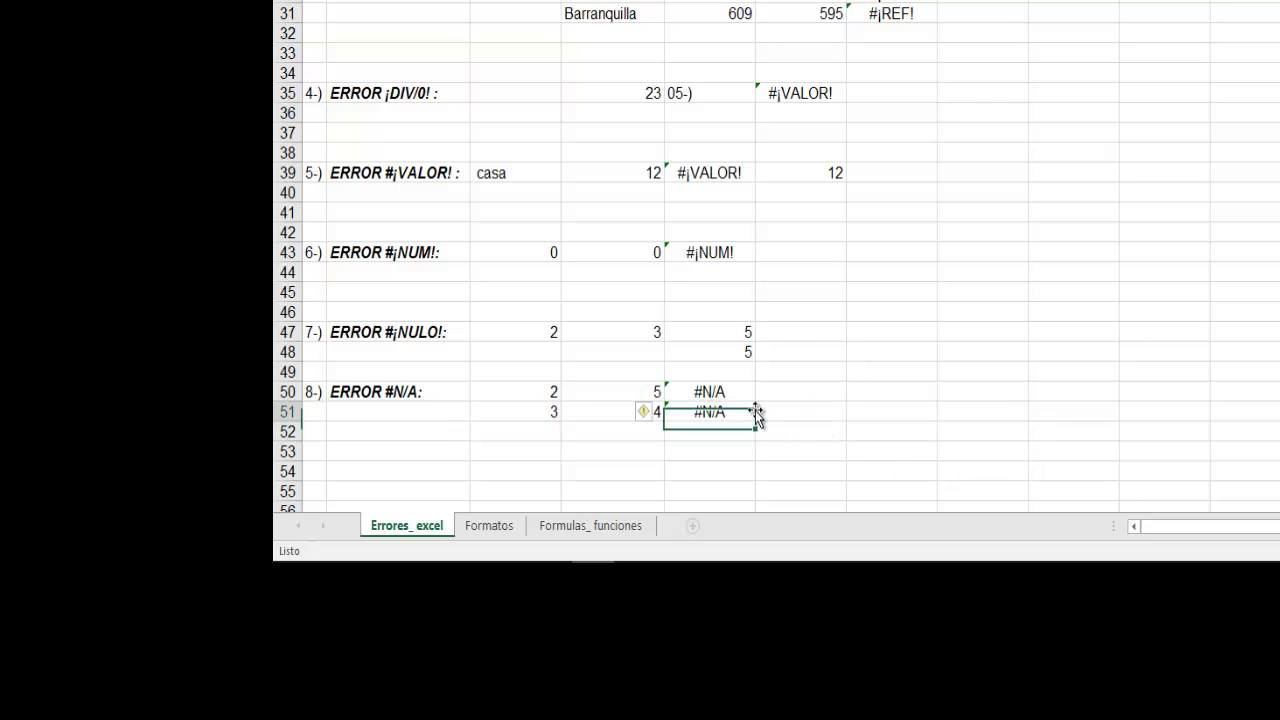
{"action": "left_click", "coordinate": [345, 412]}
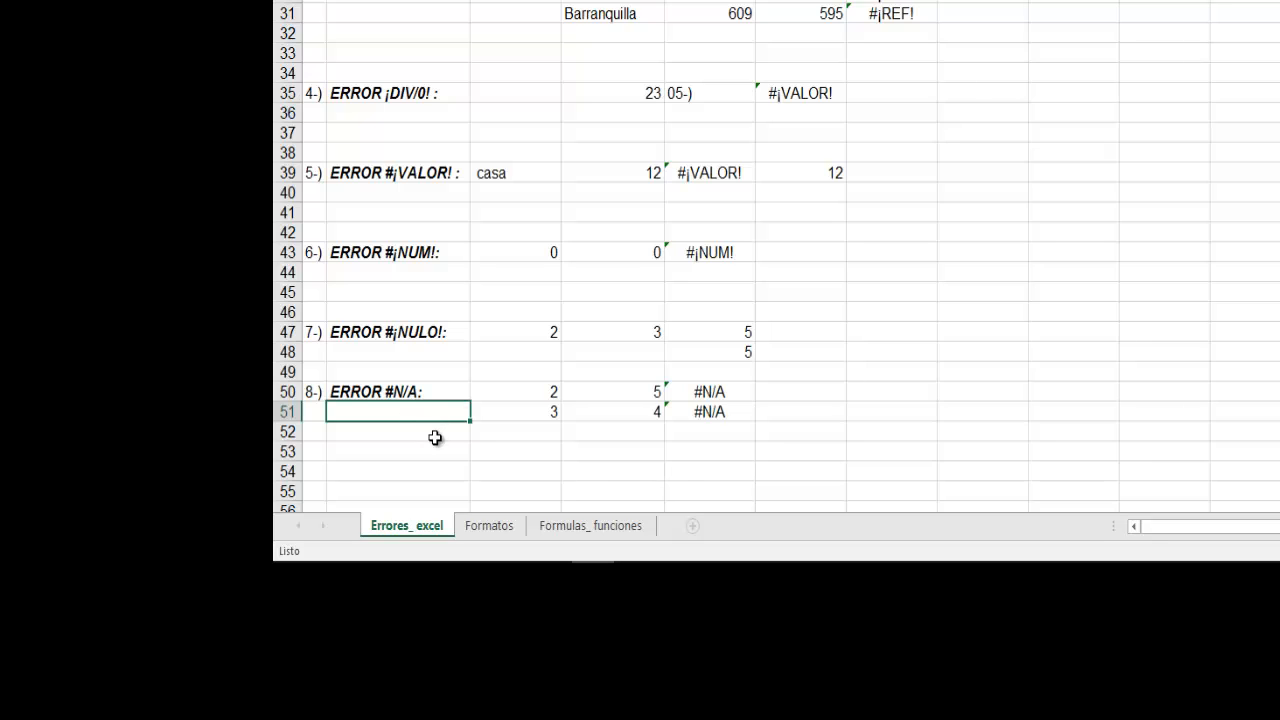
{"action": "type", "text": "2"}
{"action": "key", "text": "Return"}
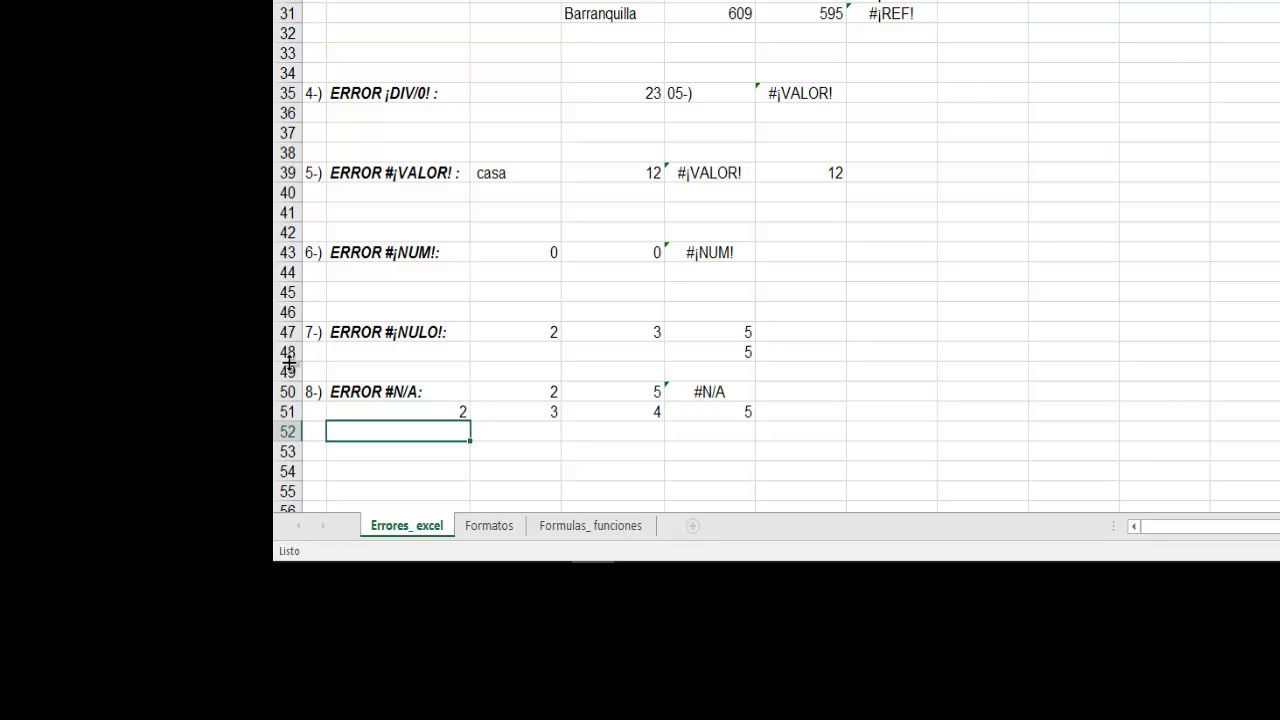
Set the lookup value in B51 to 5 and compare it with the first table column, C50:C51
{"action": "left_click", "coordinate": [424, 395]}
{"action": "left_click", "coordinate": [415, 410]}
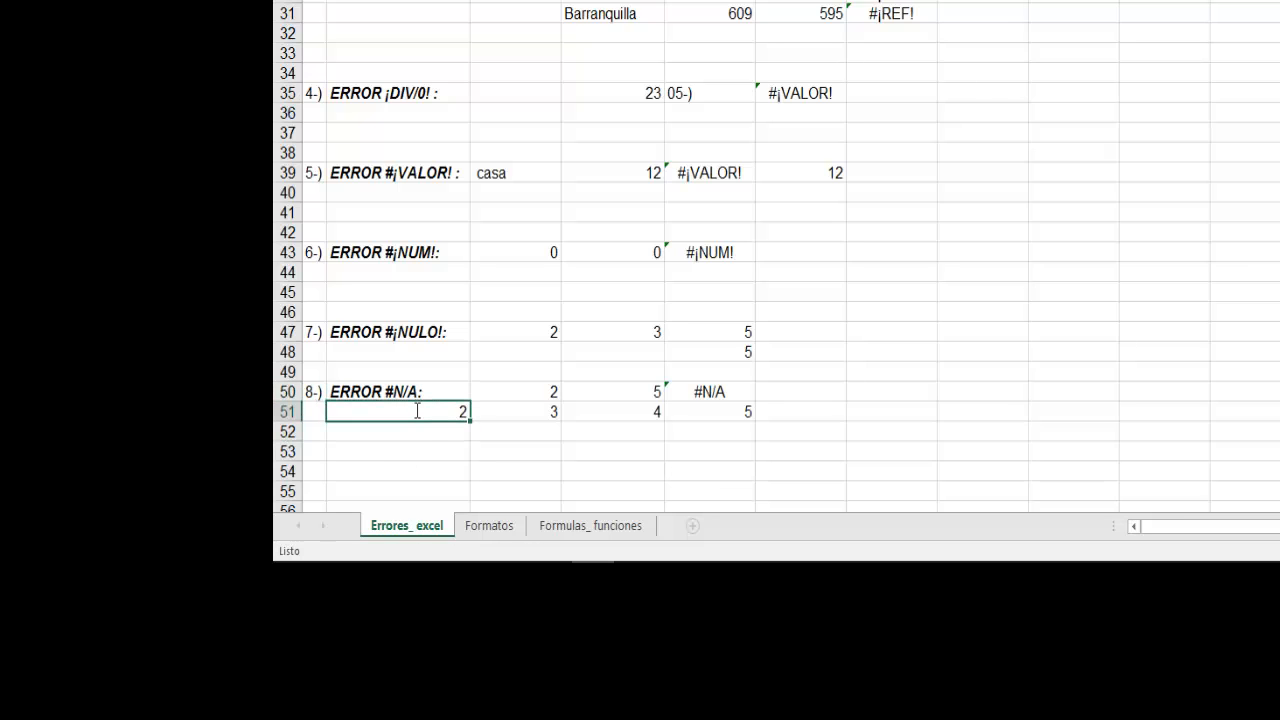
{"action": "type", "text": "5"}
{"action": "key", "text": "Return"}
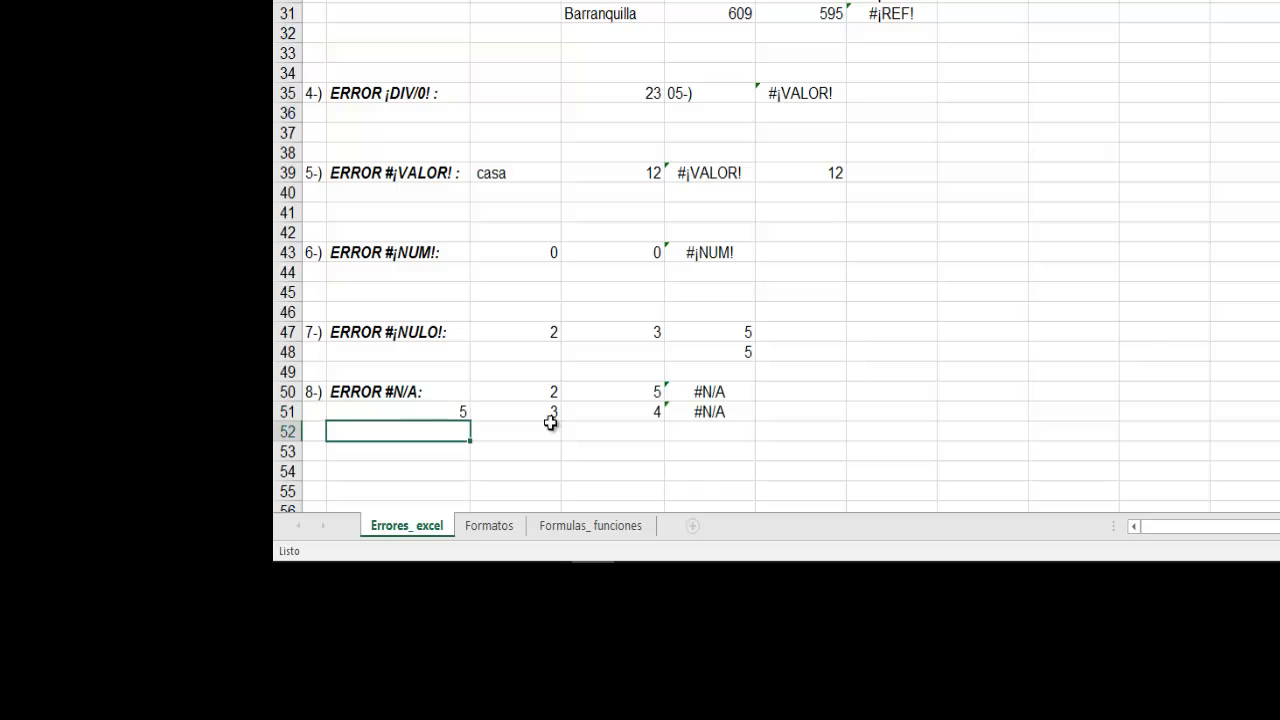
{"action": "left_click_drag", "start_coordinate": [549, 390], "coordinate": [535, 403]}
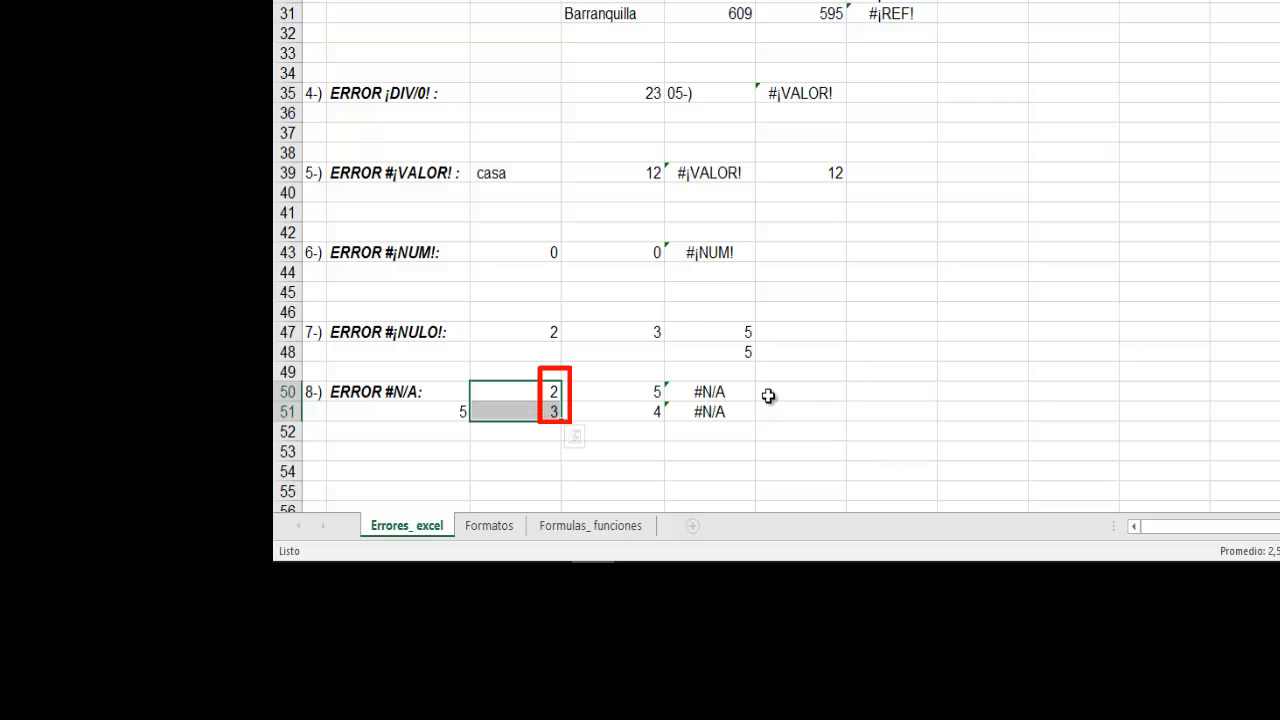
{"action": "left_click", "coordinate": [766, 396]}
{"action": "left_click", "coordinate": [724, 410]}
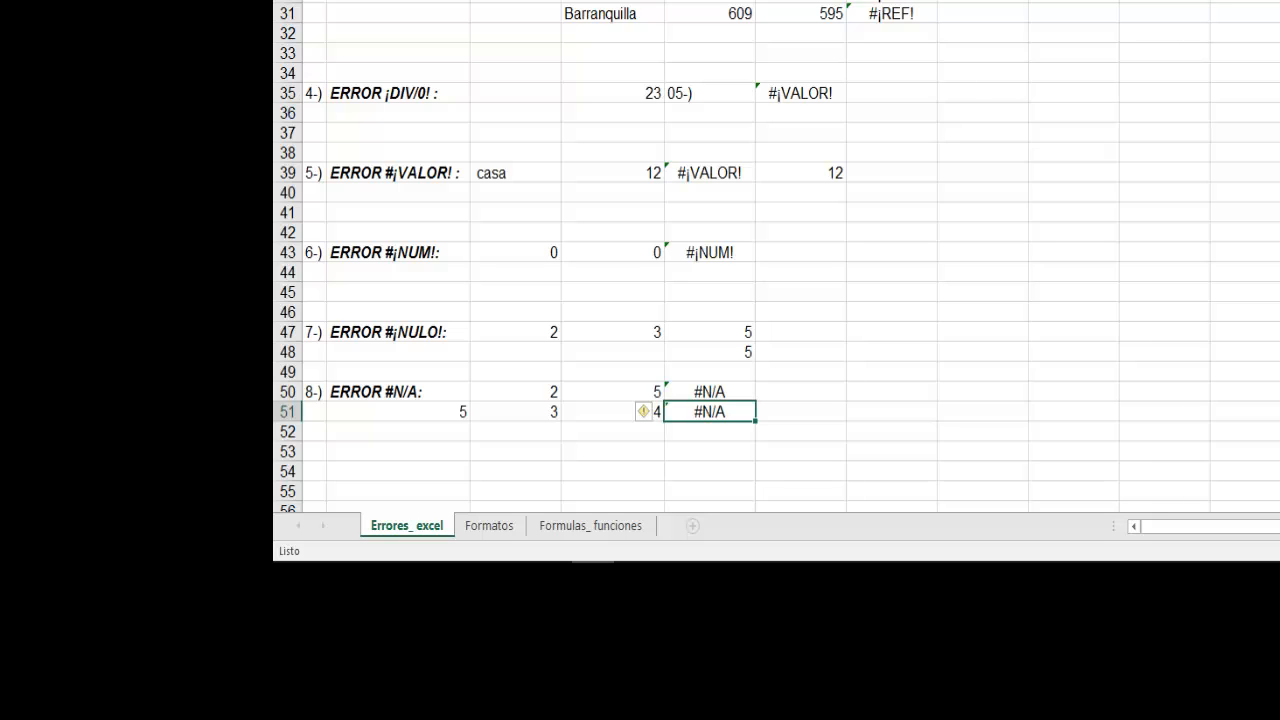
{"action": "key", "text": "alt+Tab"}
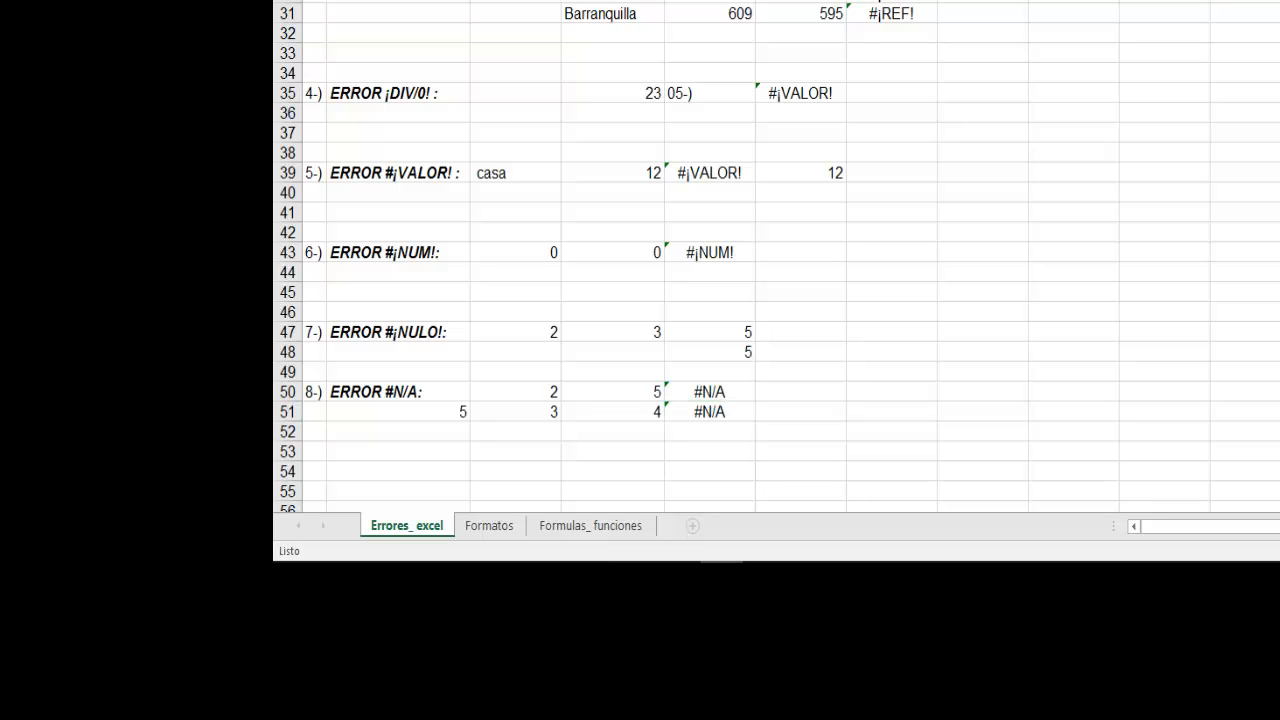